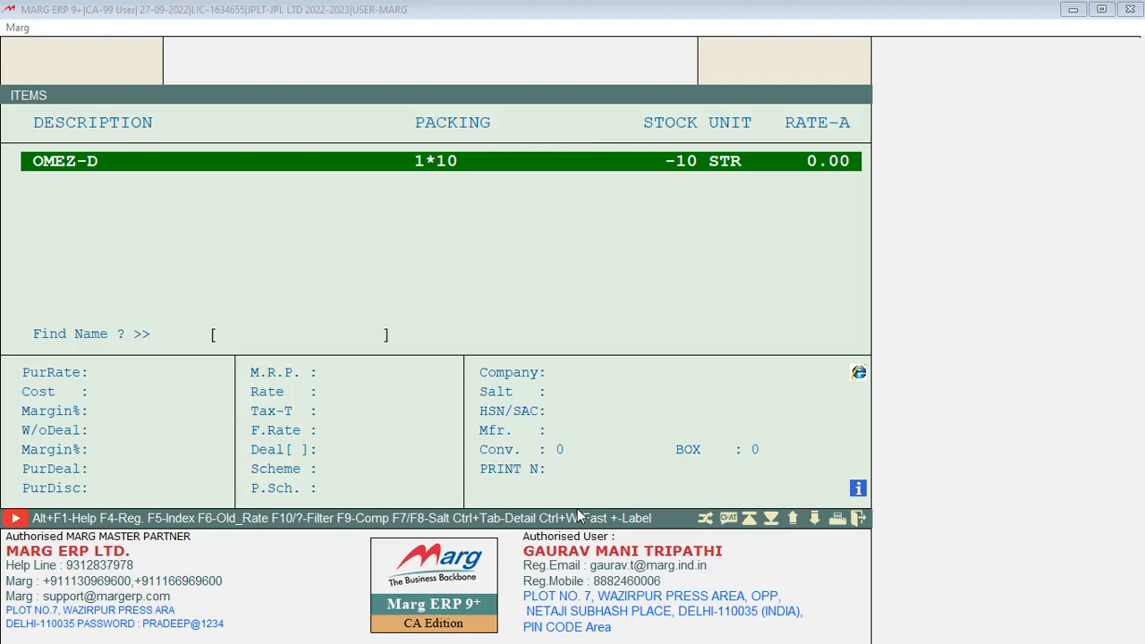
# Open the OMEZ-D item for modification and advance to its Company setting, keeping the preceding fields as they are
pyautogui.click(704, 7)
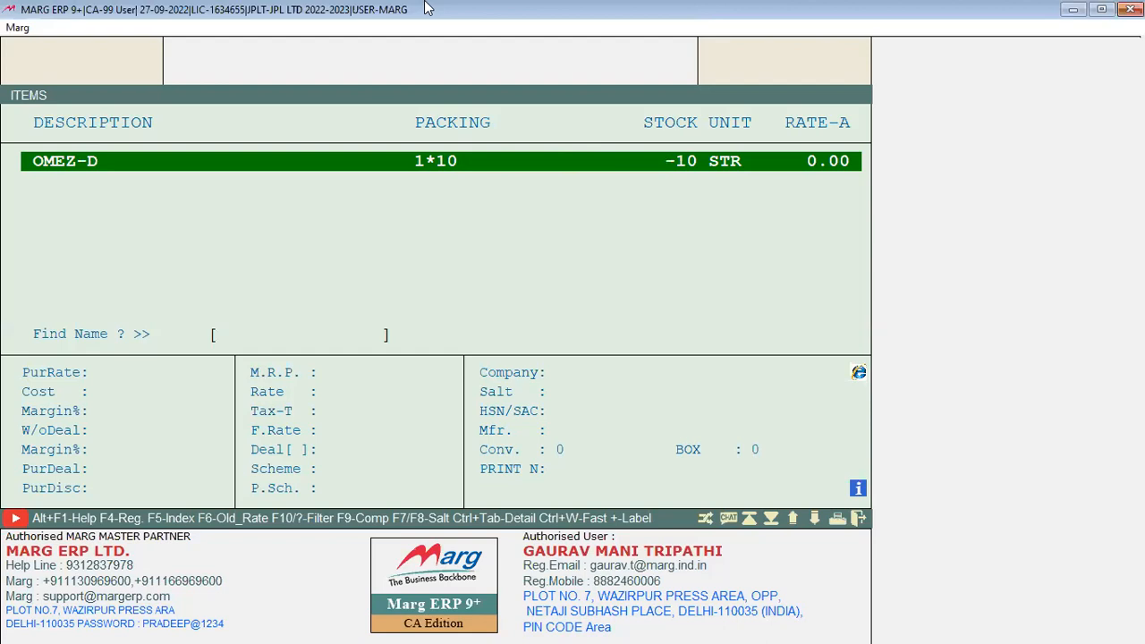
pyautogui.press('Return')
pyautogui.press('Return')
pyautogui.press('Return')
pyautogui.press('Return')
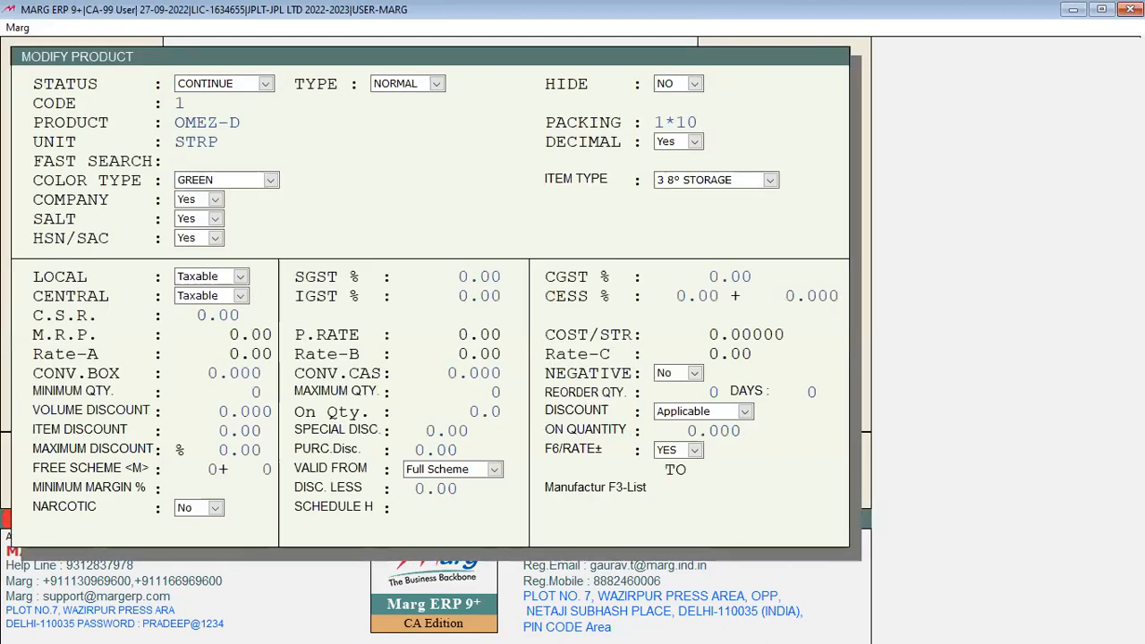
pyautogui.press('Return')
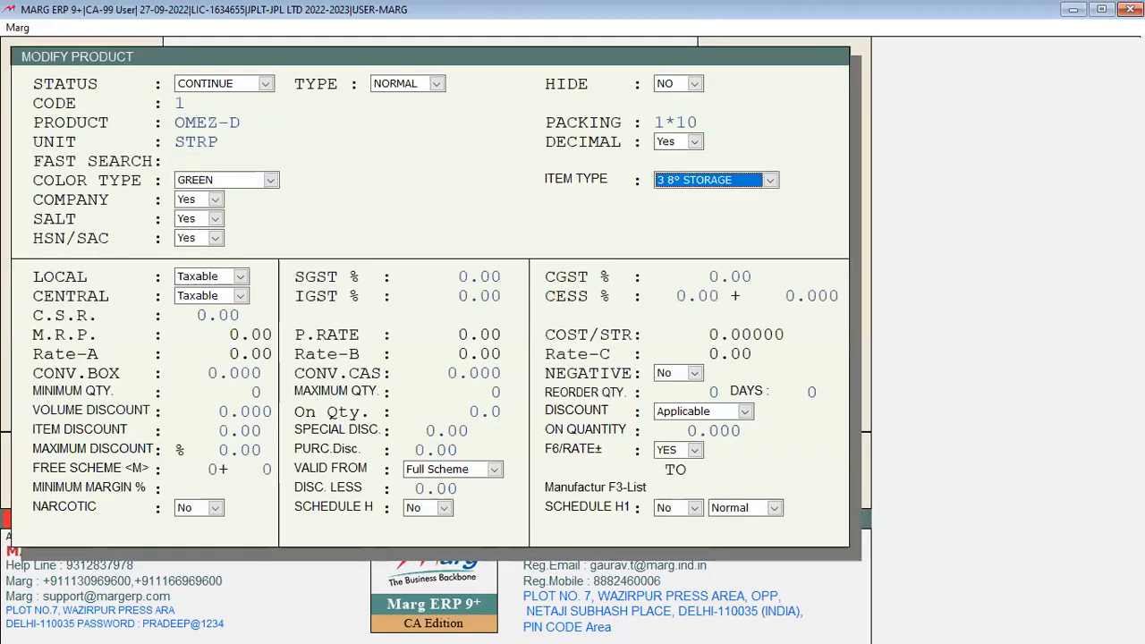
pyautogui.press('Return')
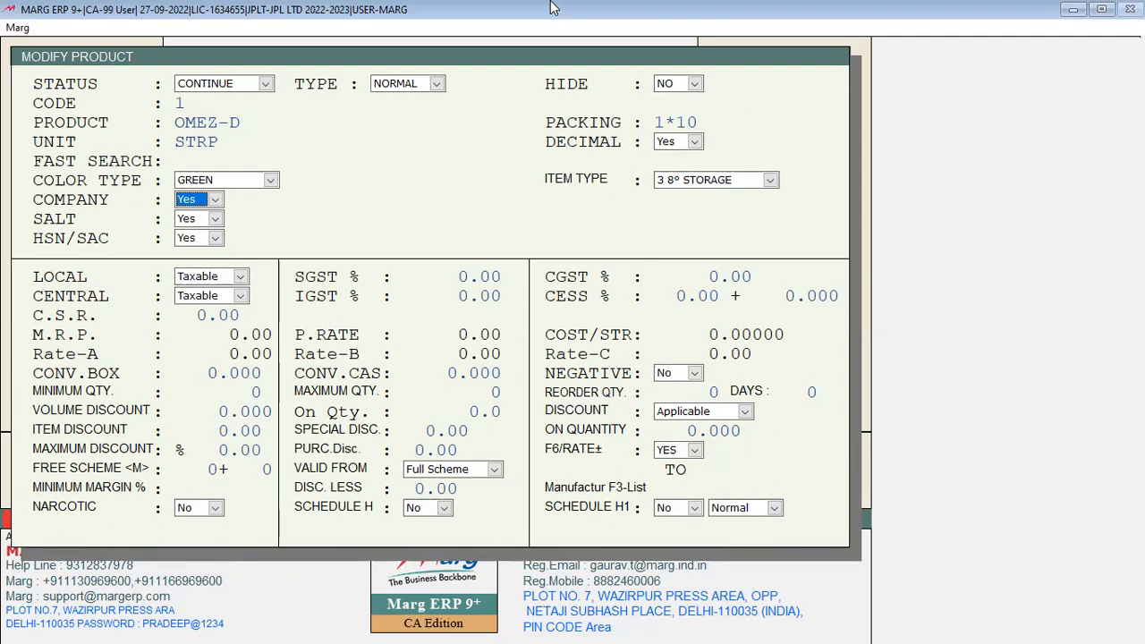
# Assign CIPLA from the company list as the company of the OMEZ-D product
pyautogui.press('n')
pyautogui.press('Return')
pyautogui.press('Down')
pyautogui.press('Down')
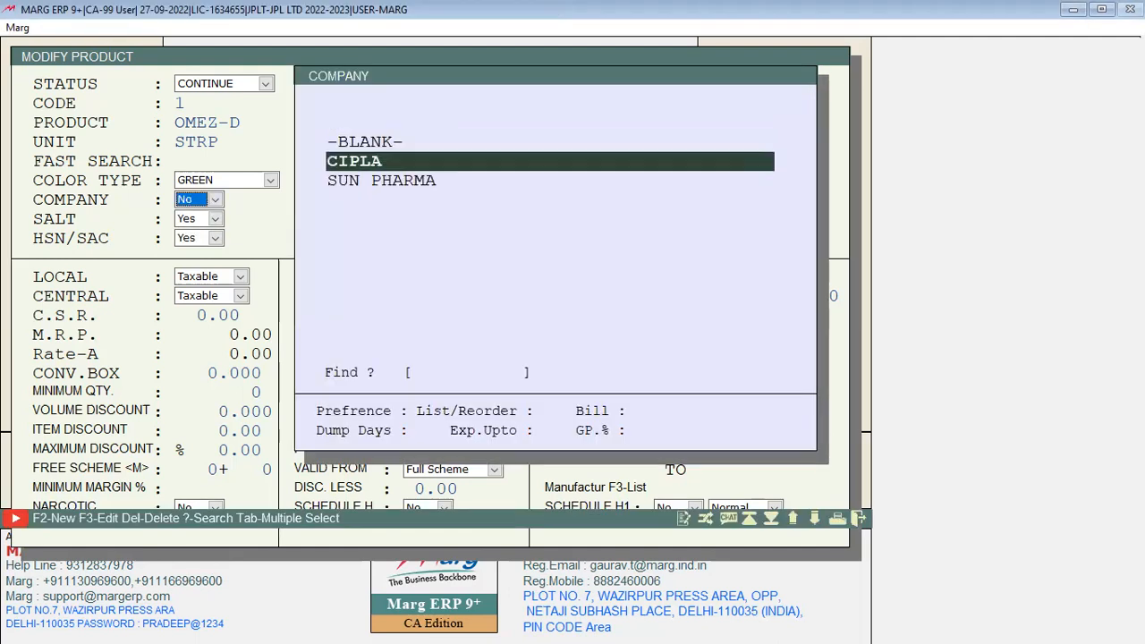
pyautogui.press('Return')
pyautogui.press('Return')
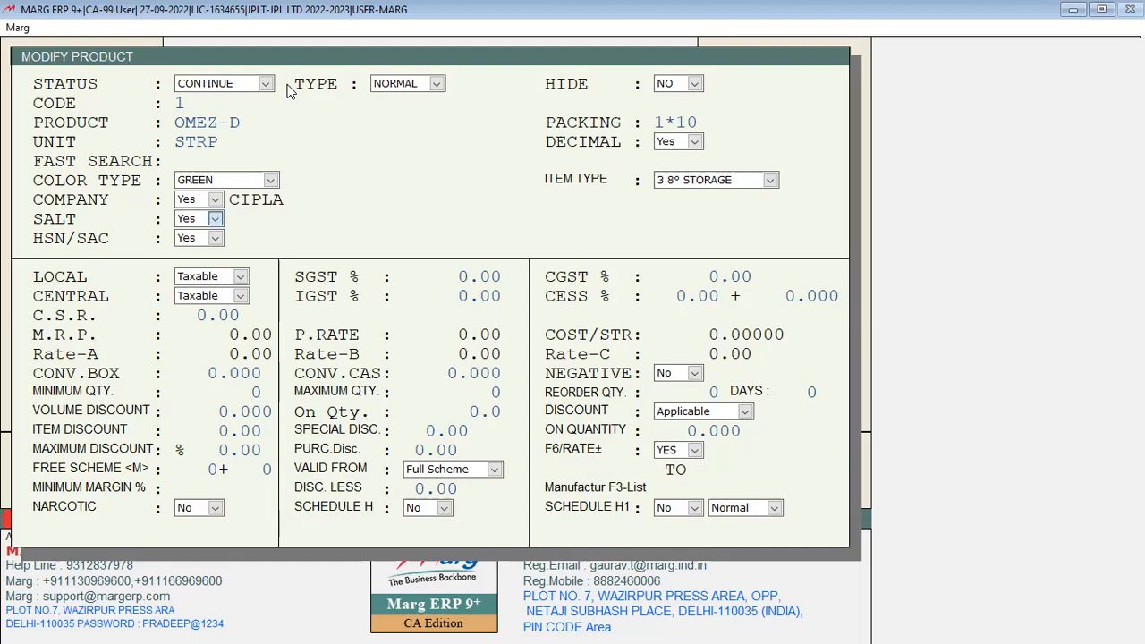
# Create a new salt named PCM, assign it to OMEZ-D, and move on to the HSN/SAC setting
pyautogui.press('Return')
pyautogui.press('Return')
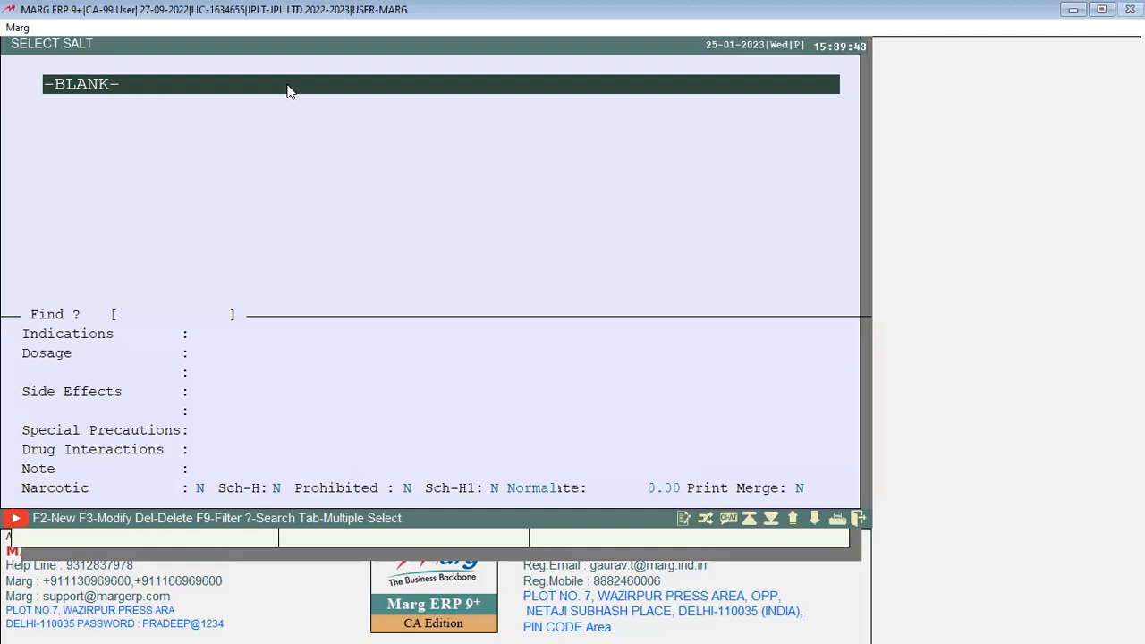
pyautogui.press('F2')
pyautogui.write('PCM')
pyautogui.press('Return')
pyautogui.press('Return')
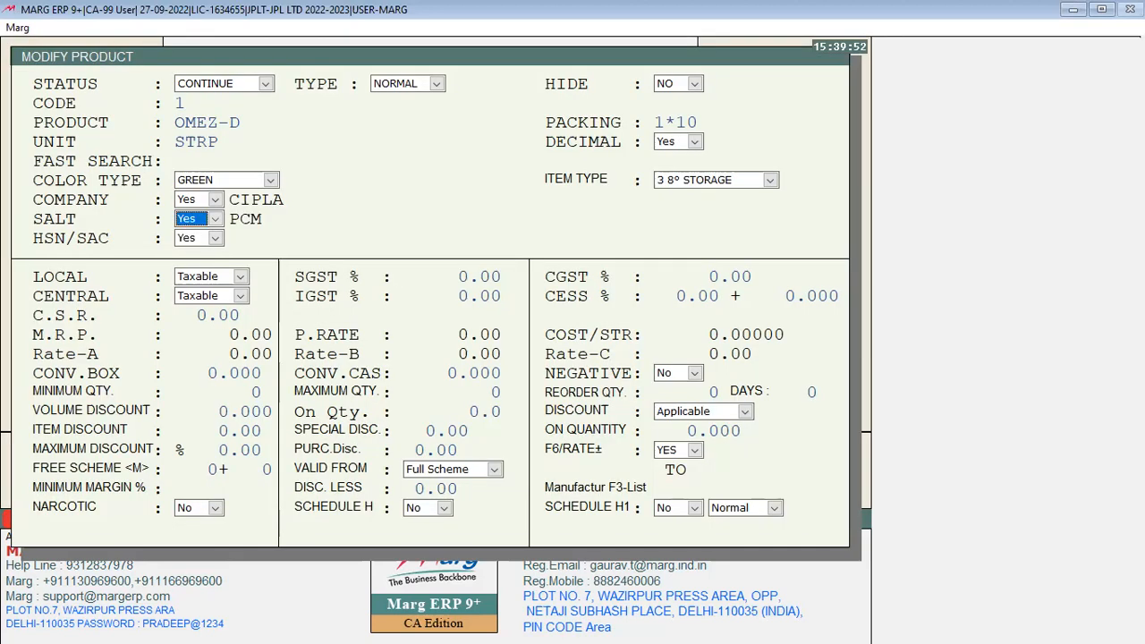
pyautogui.press('Return')
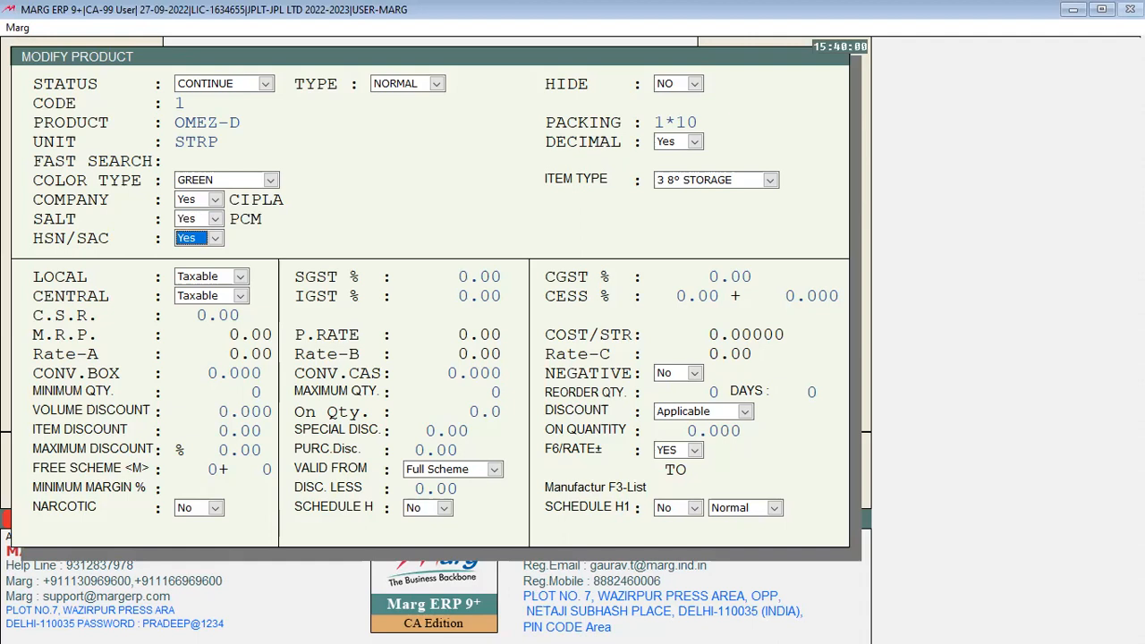
# Switch to the Word document, add "Harmonized System of Nomenclature" on a fresh page below the existing notes, and select that line
pyautogui.click(1073, 11)
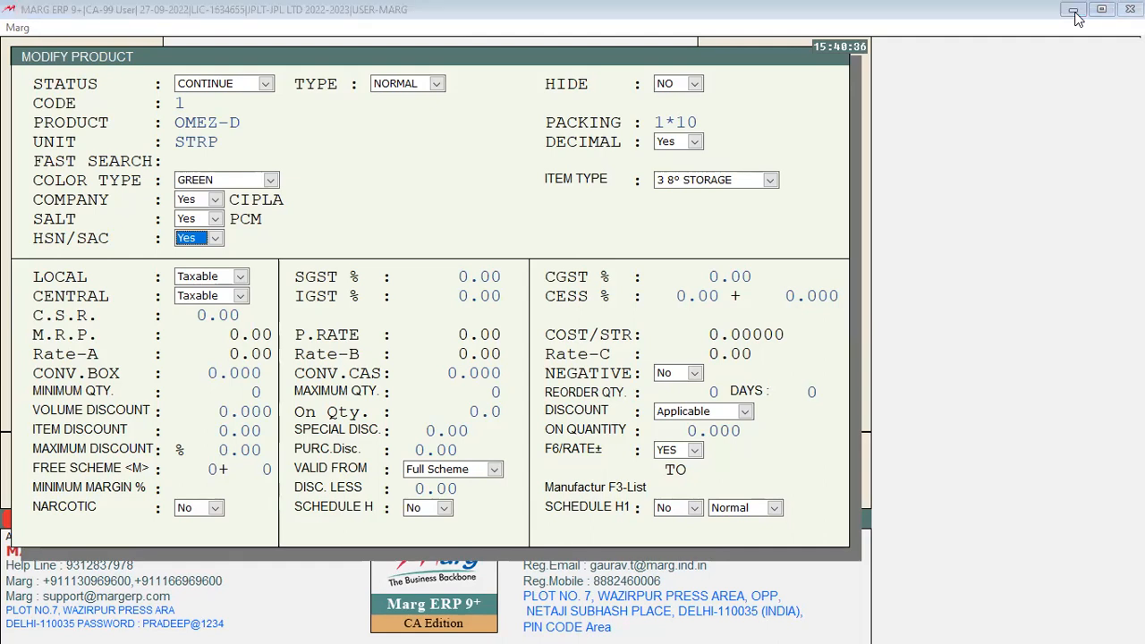
pyautogui.click(1075, 12)
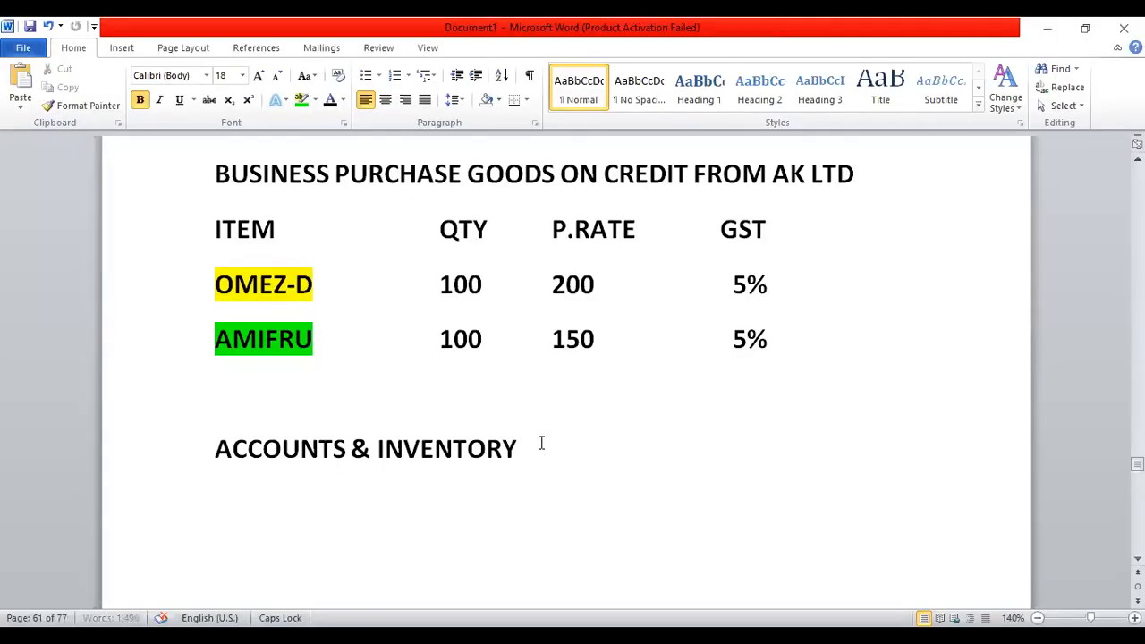
pyautogui.press('Return')
pyautogui.press('Return')
pyautogui.press('Return')
pyautogui.press('Return')
pyautogui.press('Return')
pyautogui.write('Harmonized System of Nomenclature')
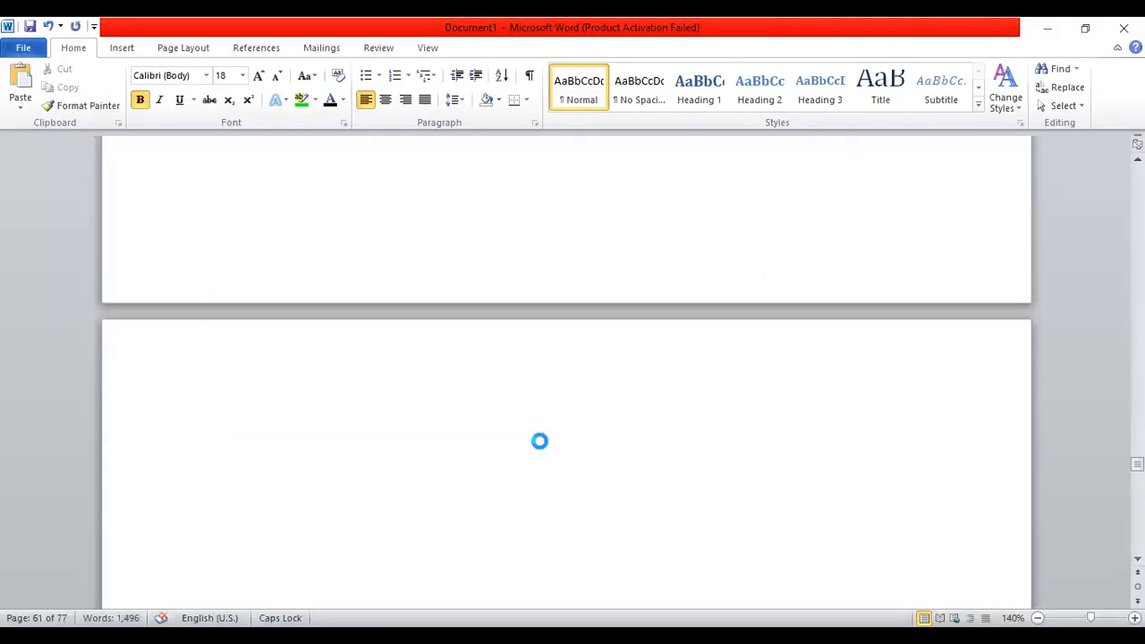
pyautogui.click(215, 442)
pyautogui.keyDown('shift'); pyautogui.click(515, 462); pyautogui.keyUp('shift')
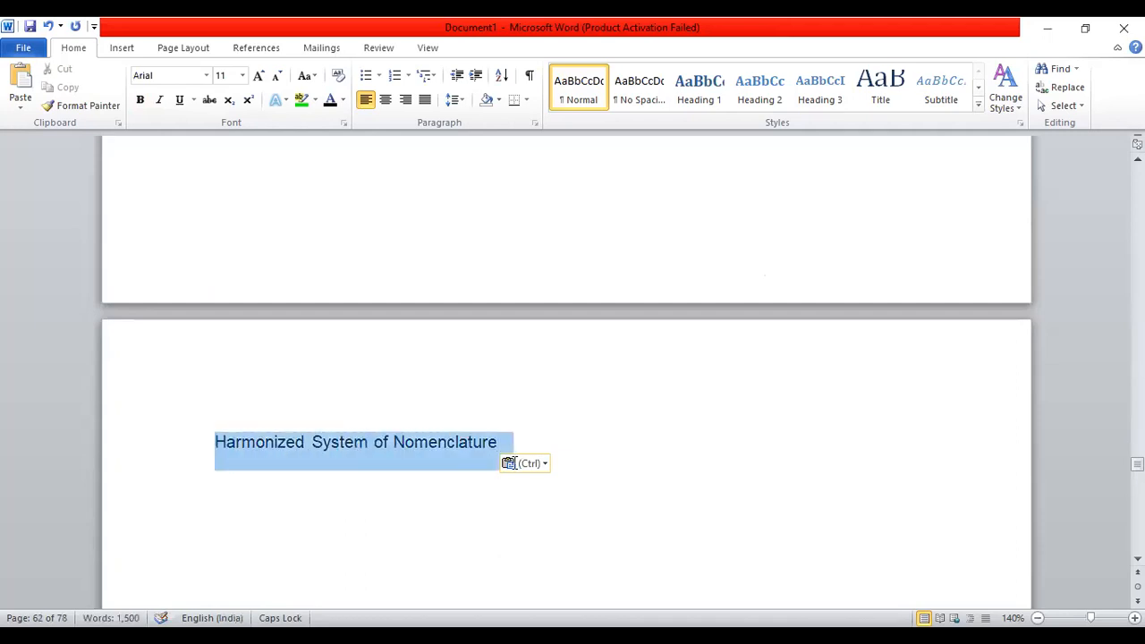
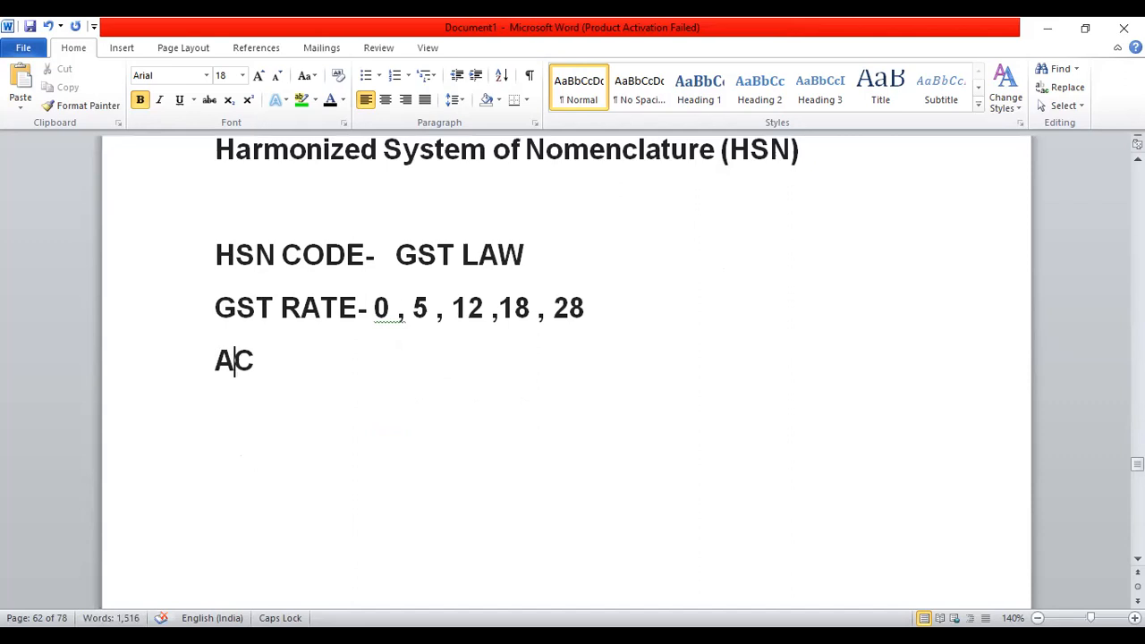
# Complete the line "ACCORDING TO PRODUCT-" and add "COMPUTER – 12%" and "MOBILE PHONE-18%" on separate lines beneath it
pyautogui.write('CORDI')
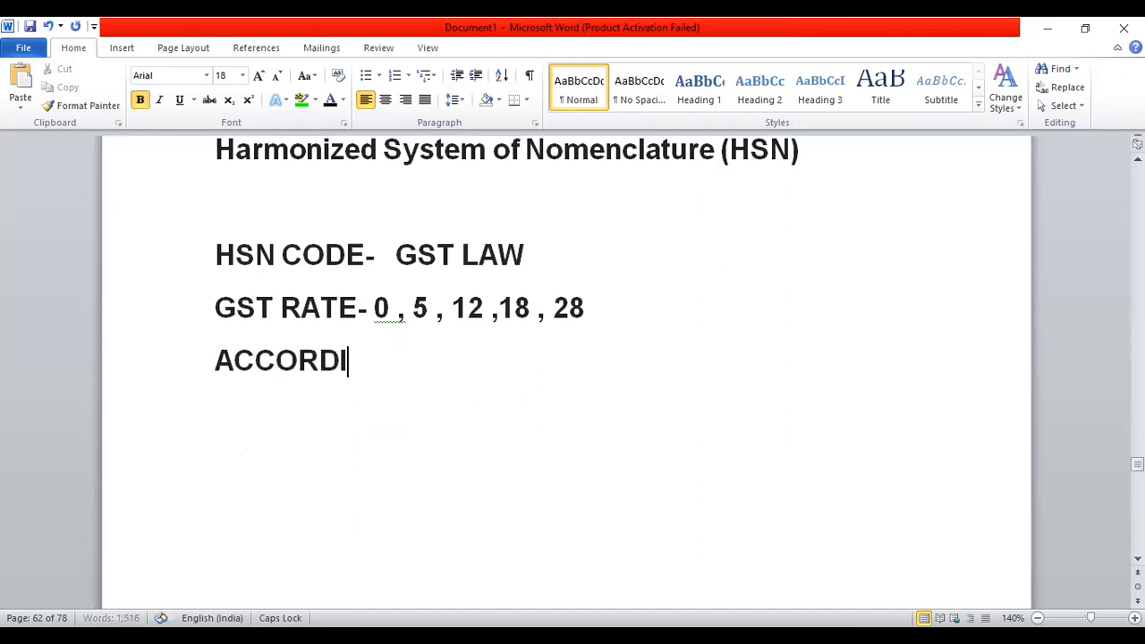
pyautogui.write('NG TO PRODUCT- ')
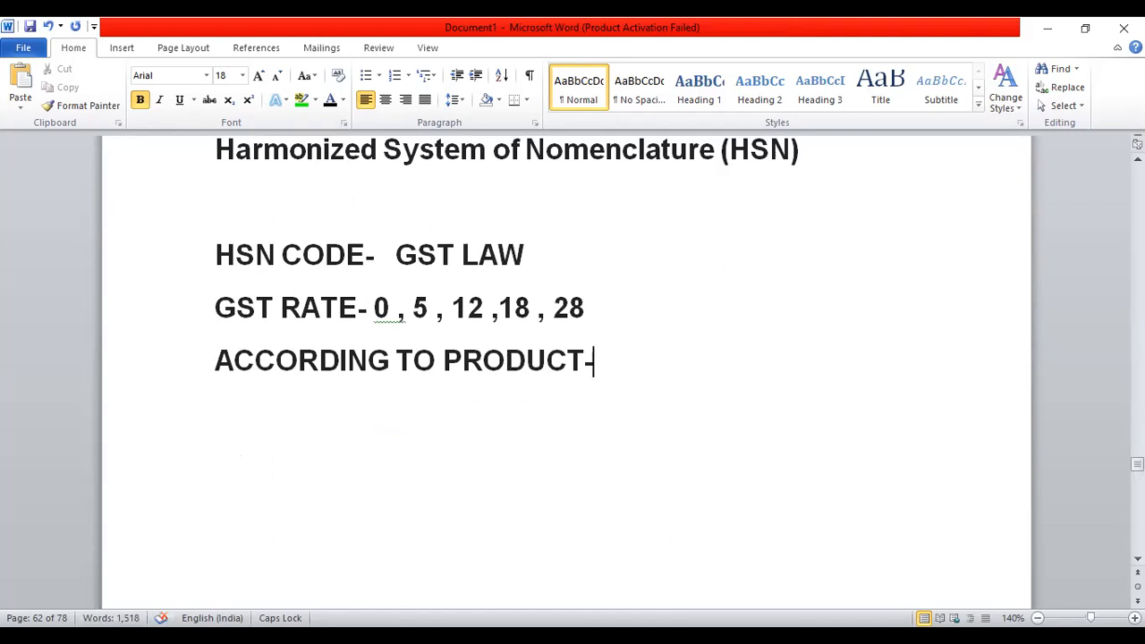
pyautogui.write('COMP')
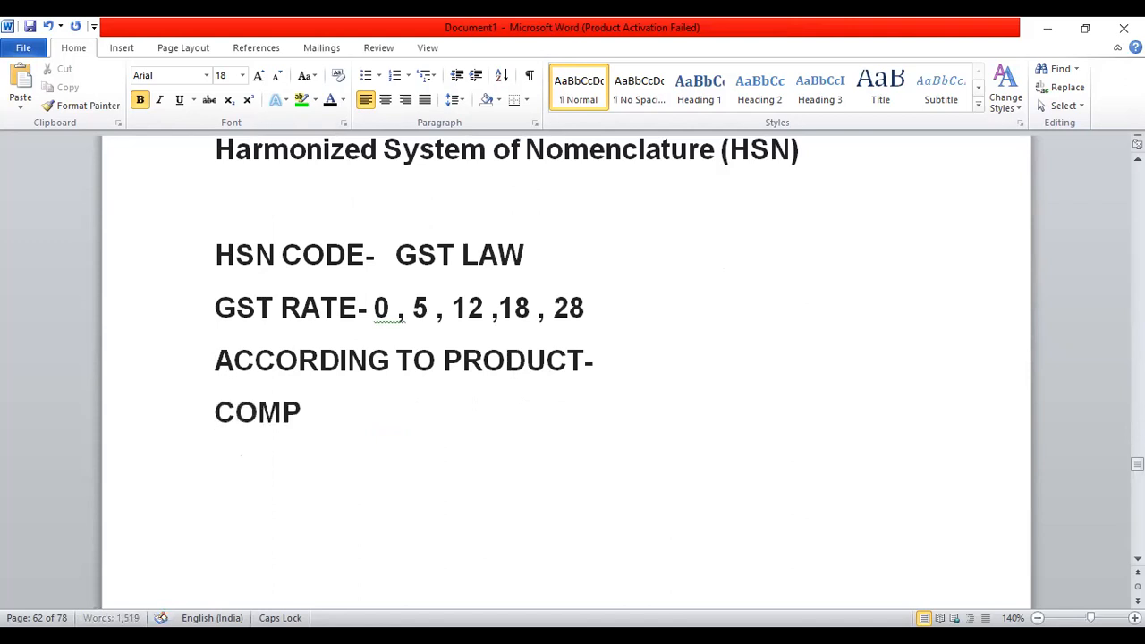
pyautogui.write('UTER - 12%')
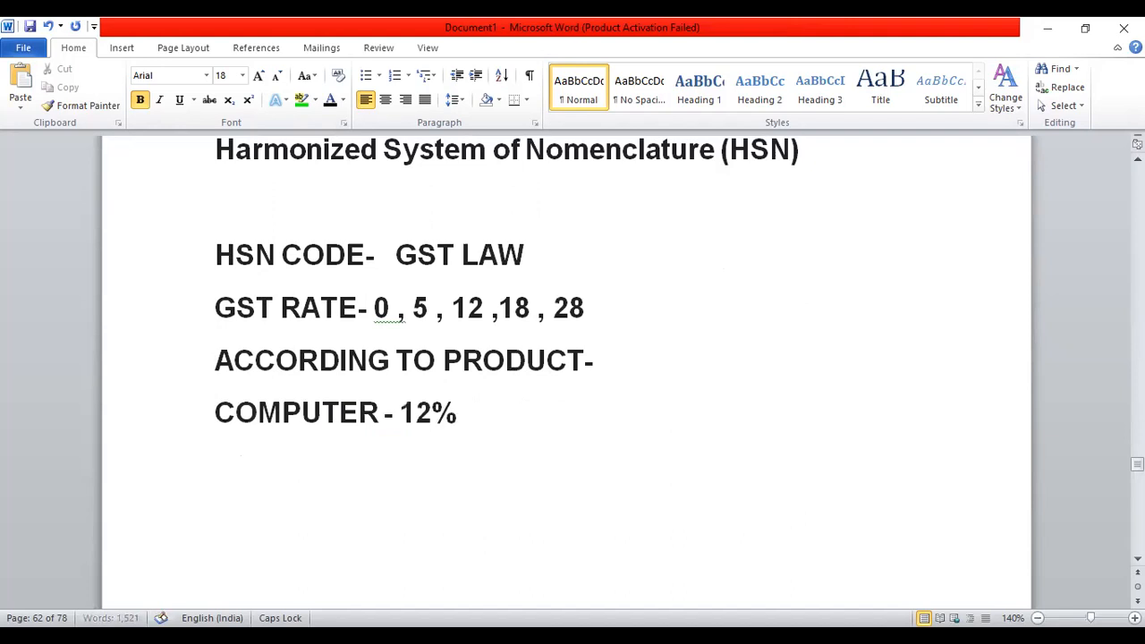
pyautogui.press('Return')
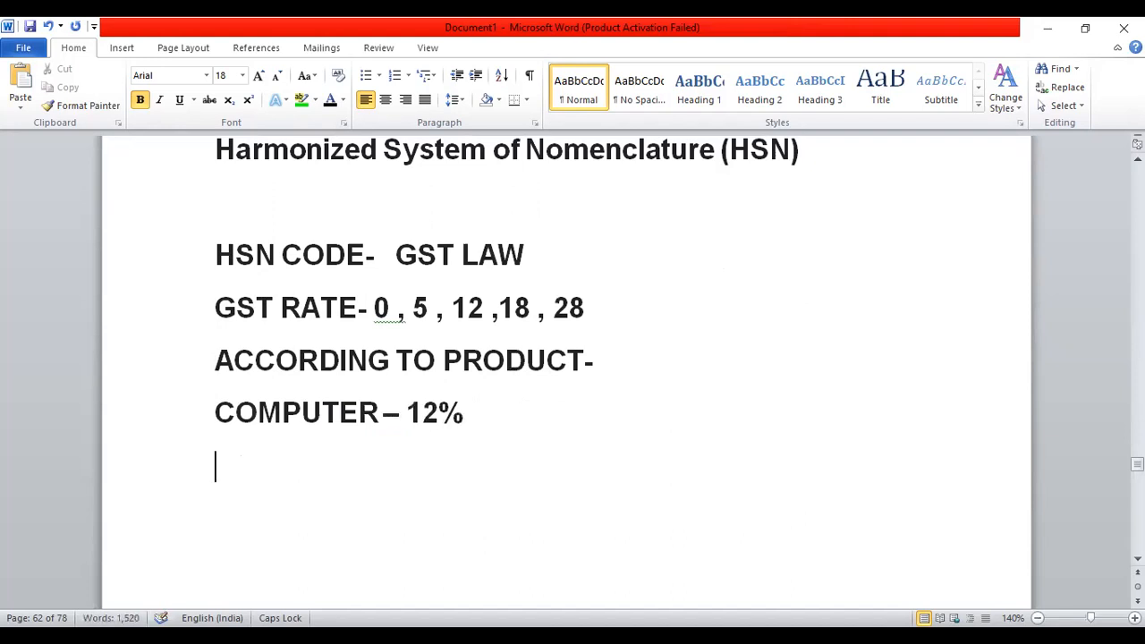
pyautogui.write('MOBILE PH')
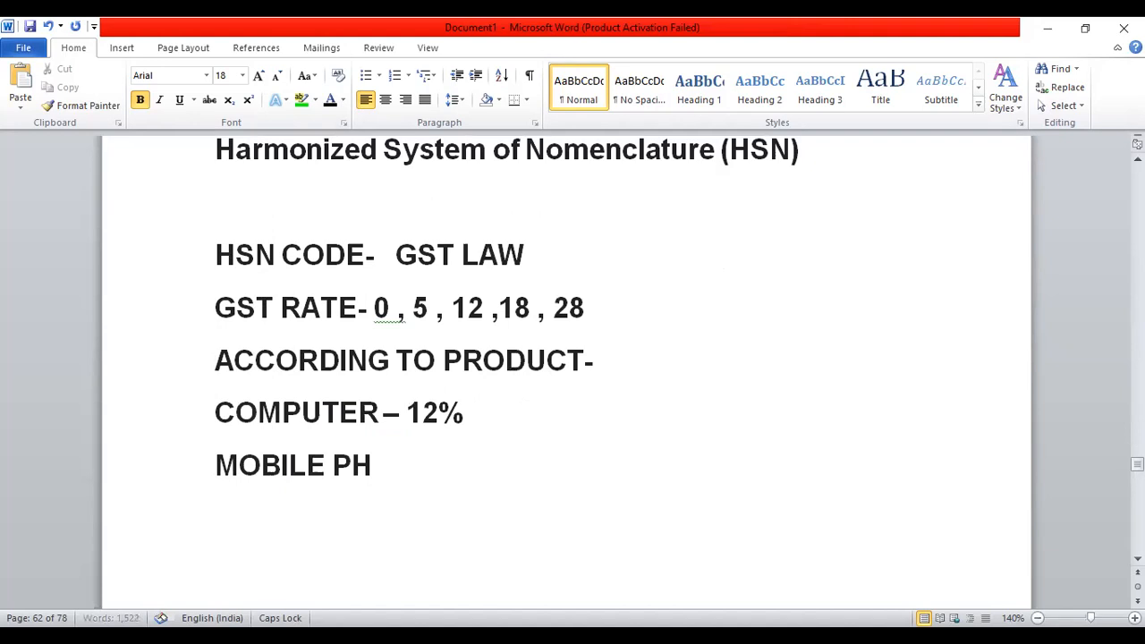
pyautogui.write('ONE-18%')
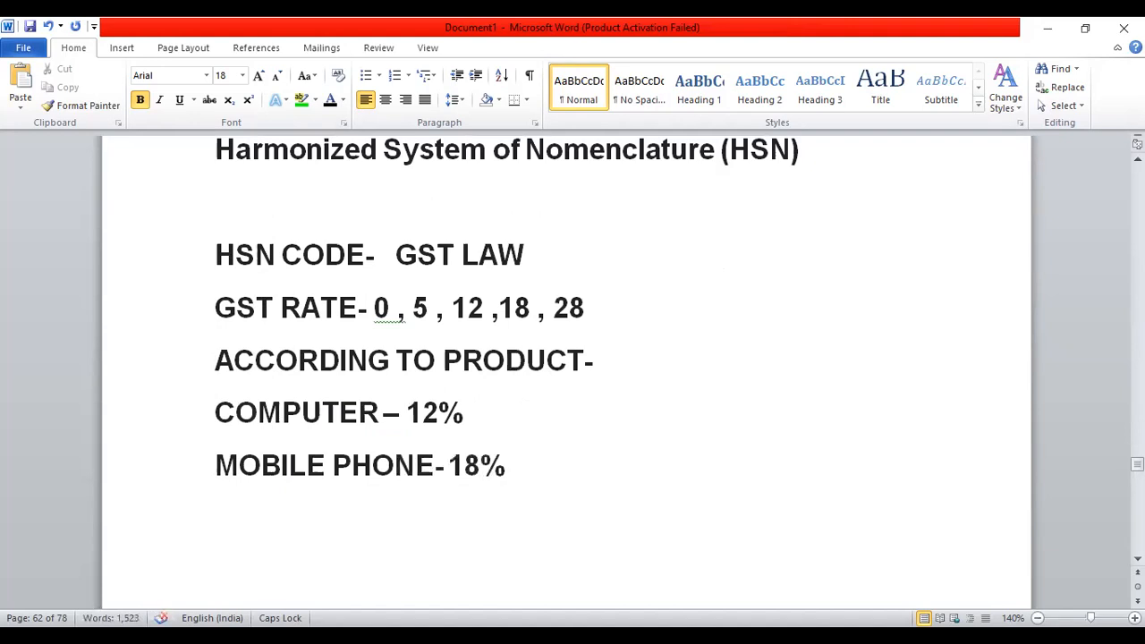
# Copy "ACCORDING TO PRODUCT" below the mobile phone line, leaving a blank line between, and change it to "ACCORDING TO HSN CODE"
pyautogui.click(209, 412)
pyautogui.moveTo(209, 412); pyautogui.dragTo(456, 429)
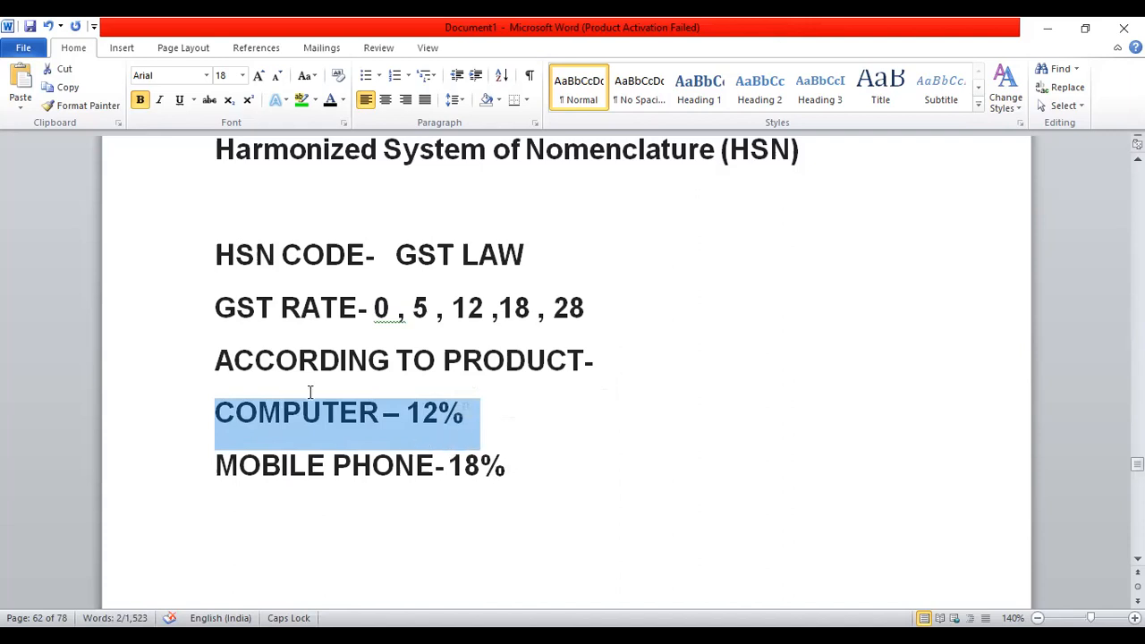
pyautogui.moveTo(216, 361); pyautogui.dragTo(547, 379)
pyautogui.hotkey('ctrl', 'c')
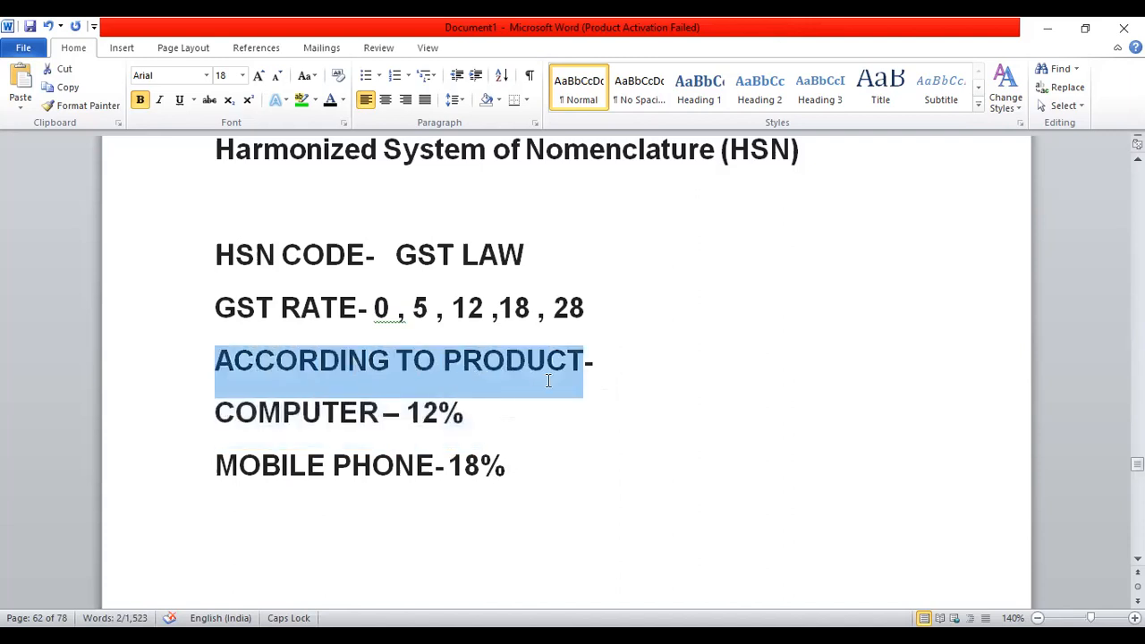
pyautogui.click(530, 461)
pyautogui.press('Return')
pyautogui.press('Return')
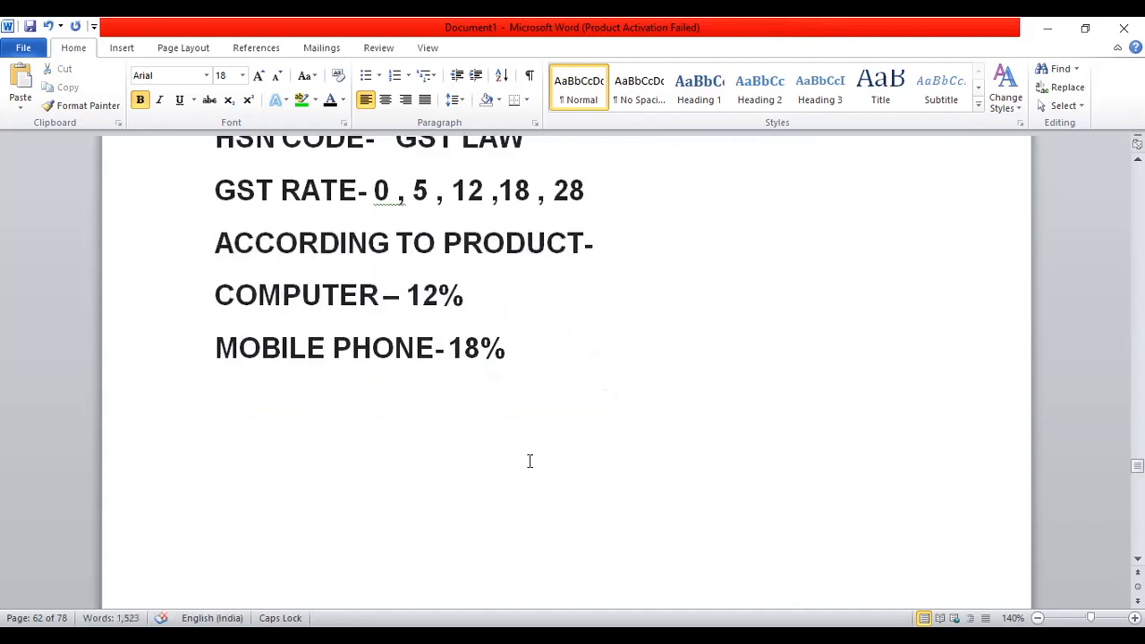
pyautogui.hotkey('ctrl', 'v')
pyautogui.press('BackSpace')
pyautogui.press('BackSpace')
pyautogui.press('BackSpace')
pyautogui.press('BackSpace')
pyautogui.press('BackSpace')
pyautogui.press('BackSpace')
pyautogui.press('BackSpace')
pyautogui.write('HSN CODE')
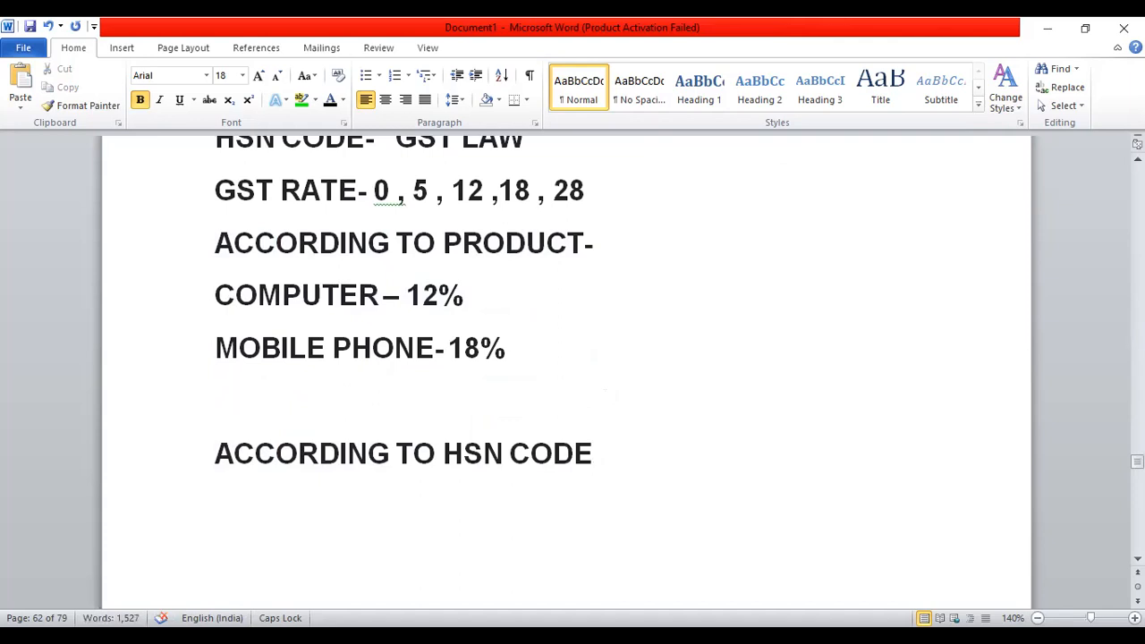
# Add the line "2525- 18%- HSN- ELECTRONIC ITEM" under the "ACCORDING TO HSN CODE" heading
pyautogui.press('Return')
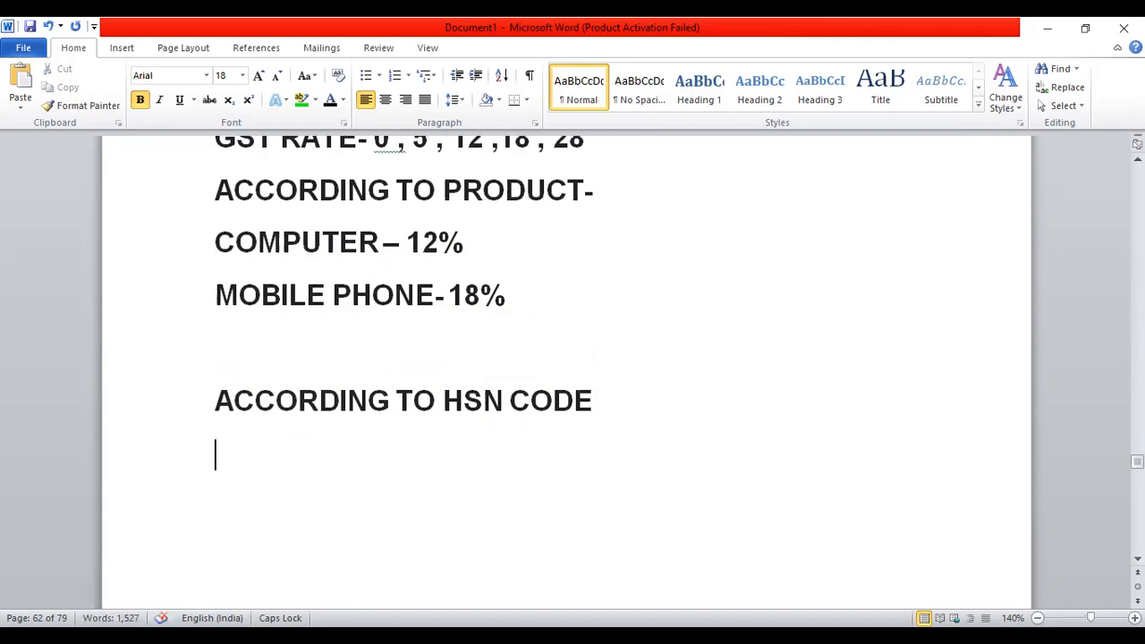
pyautogui.write('2525')
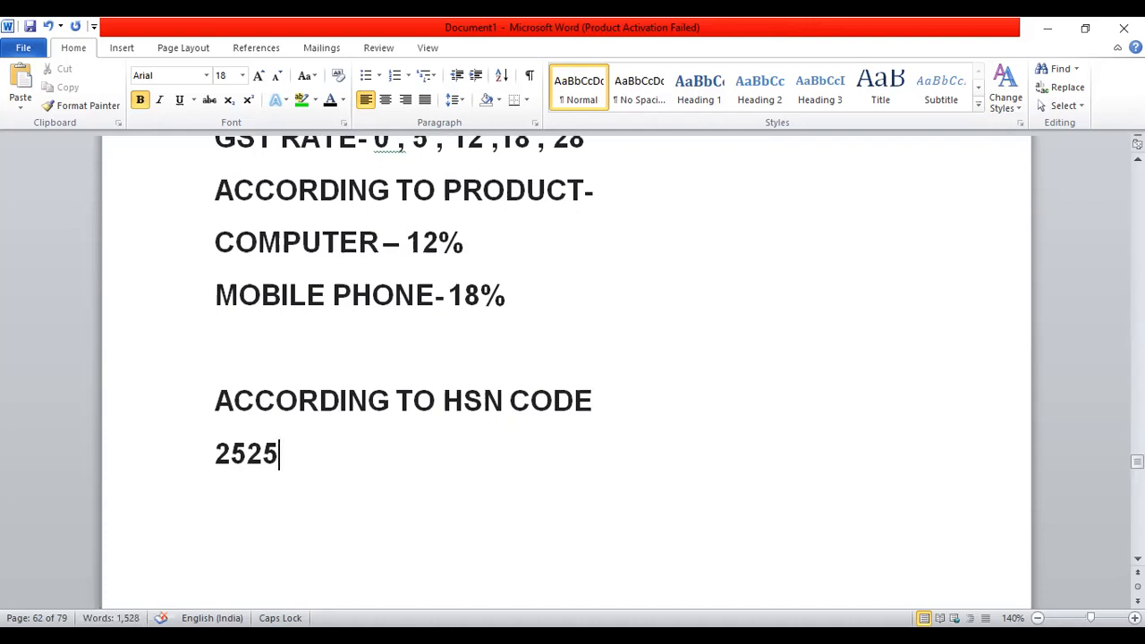
pyautogui.write('- HSN')
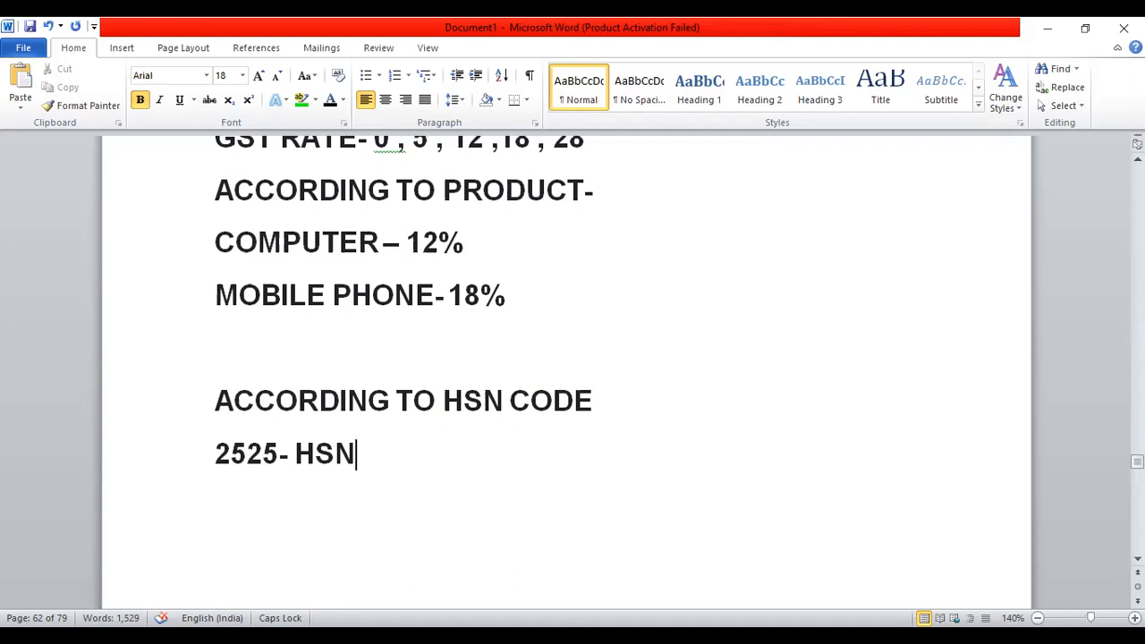
pyautogui.write('- ELECTR')
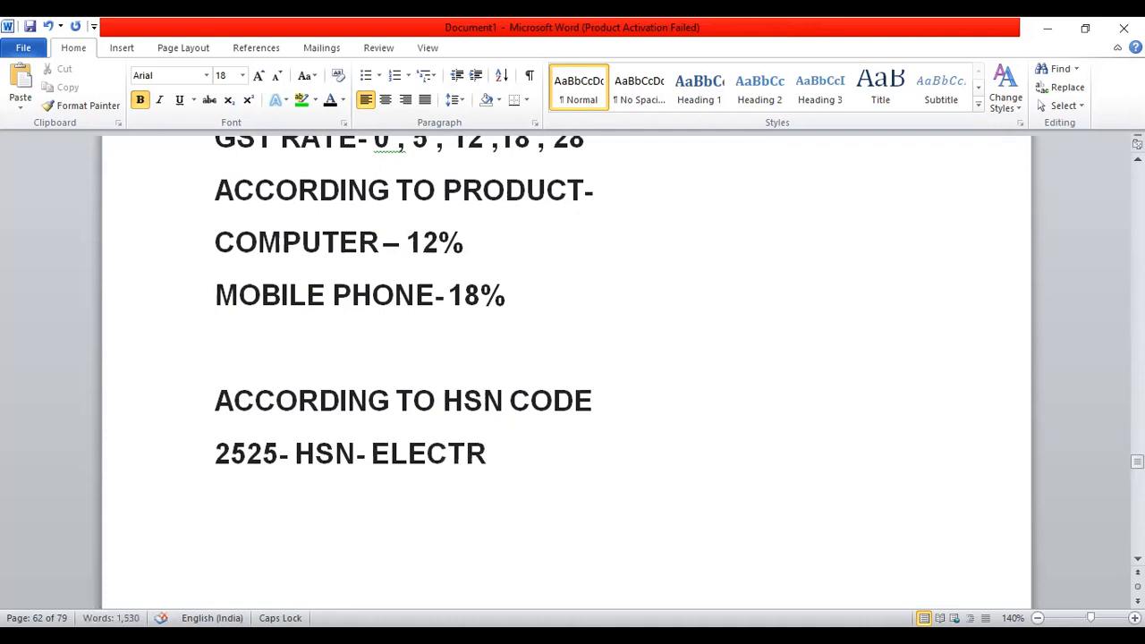
pyautogui.write('ONIC I')
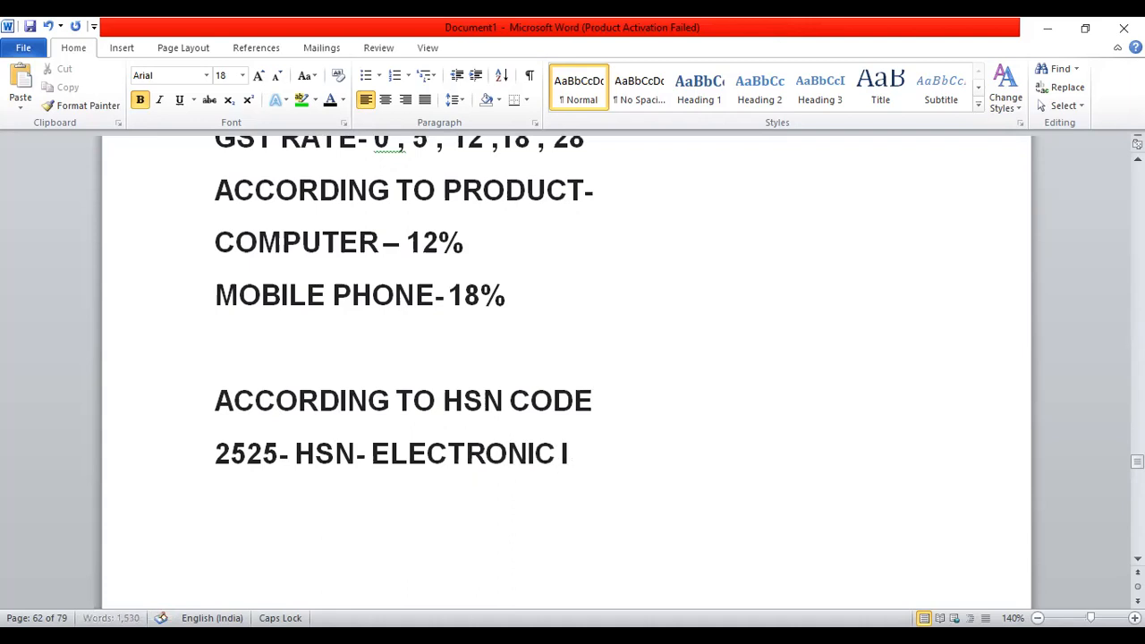
pyautogui.write('TEM')
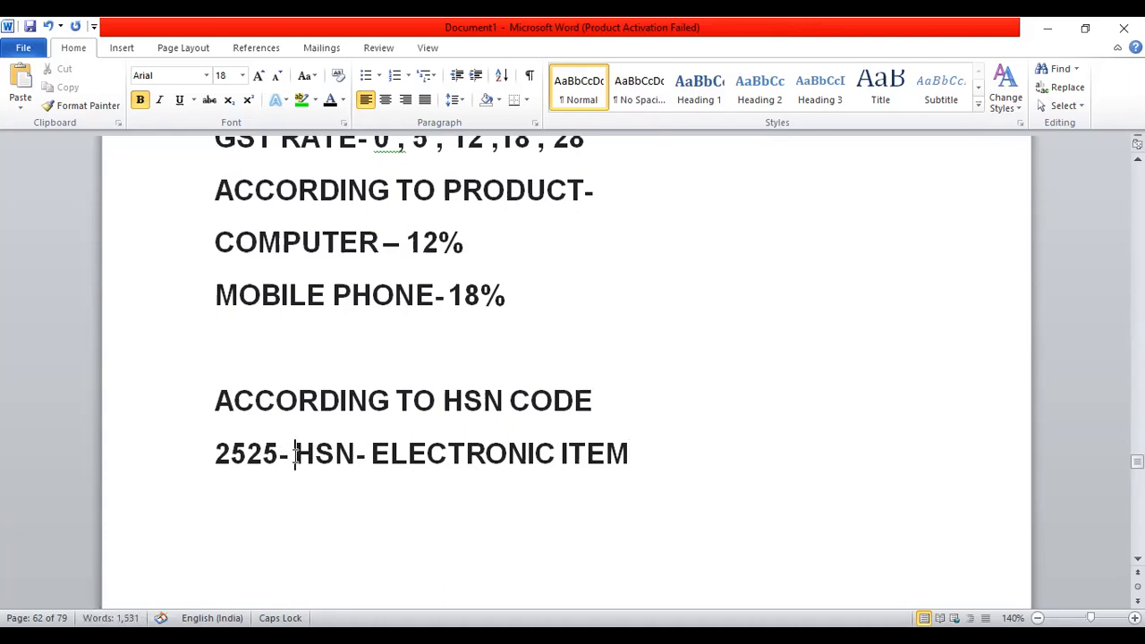
pyautogui.write('18%-')
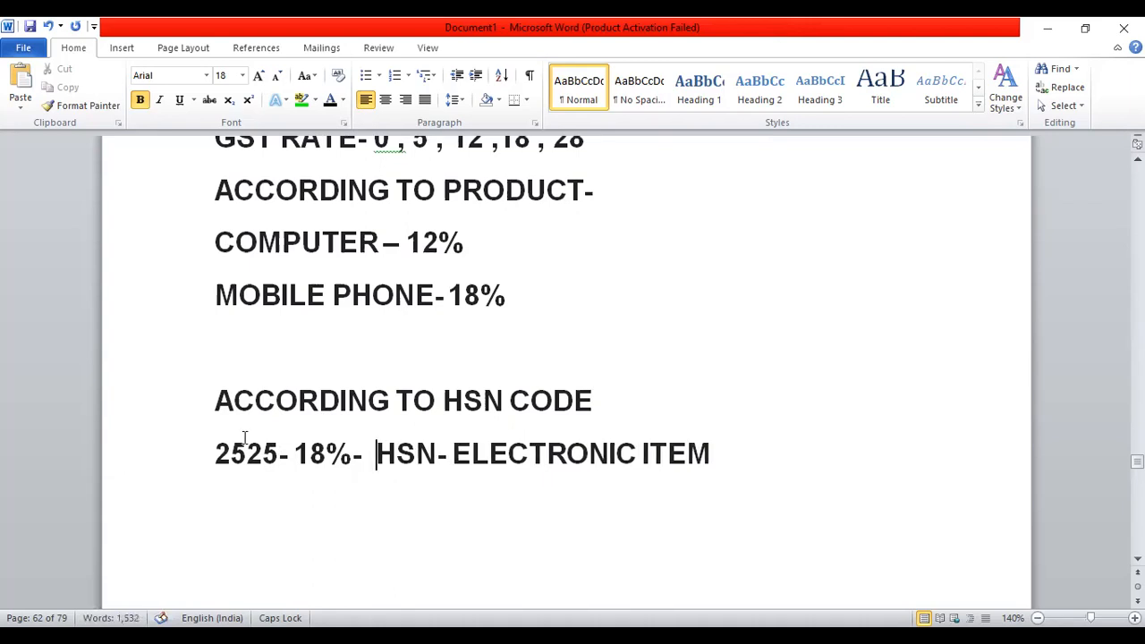
# Highlight the code 2525 in green in the electronic item line
pyautogui.click(220, 462)
pyautogui.doubleClick(259, 461)
pyautogui.click(301, 99)
pyautogui.click(349, 454)
pyautogui.moveTo(348, 457); pyautogui.dragTo(297, 466)
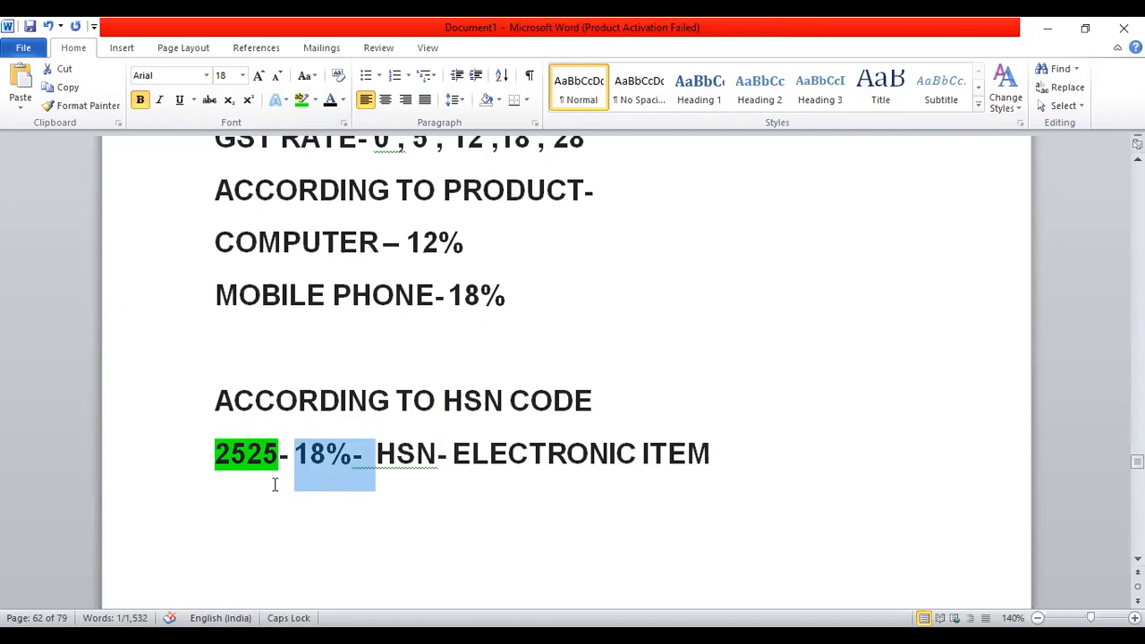
pyautogui.click(296, 508)
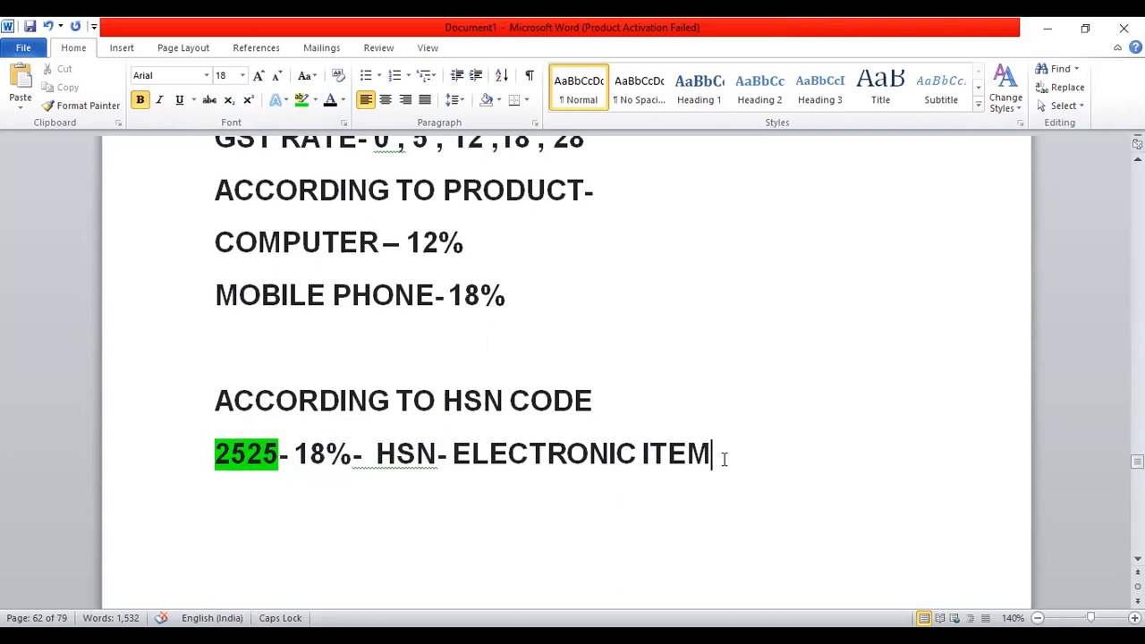
# Add the lines "COMPUTER- 2525" and "MOBILE PHONE- 2525" beneath the highlighted electronic item line
pyautogui.press('Down')
pyautogui.press('Down')
pyautogui.press('Down')
pyautogui.press('Up')
pyautogui.press('Up')
pyautogui.write('C')
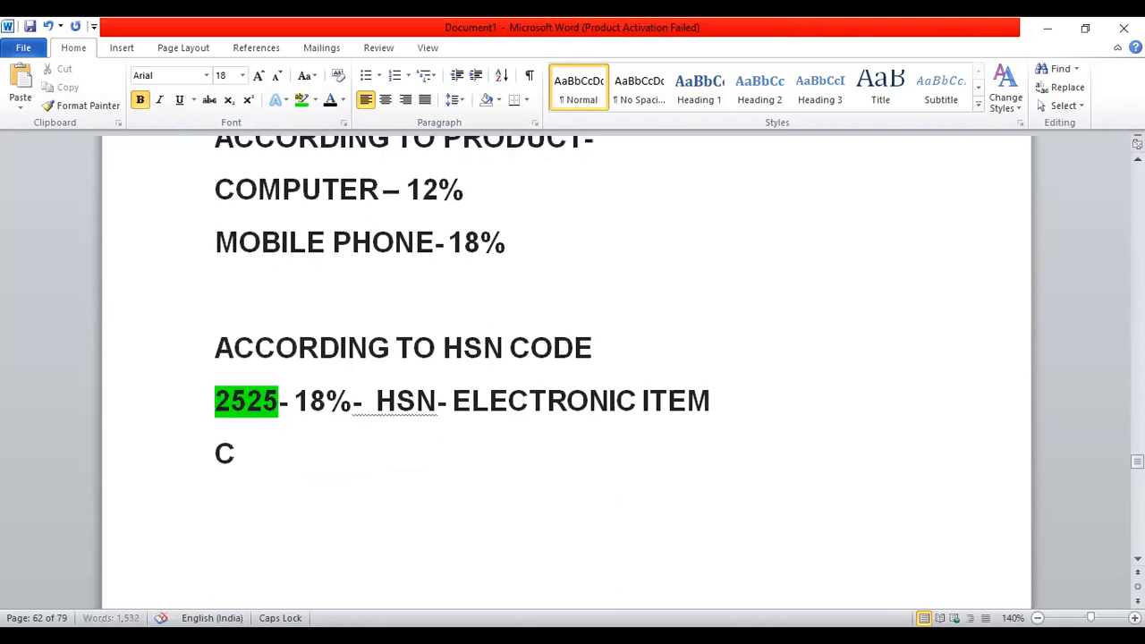
pyautogui.write('OMPUTER-')
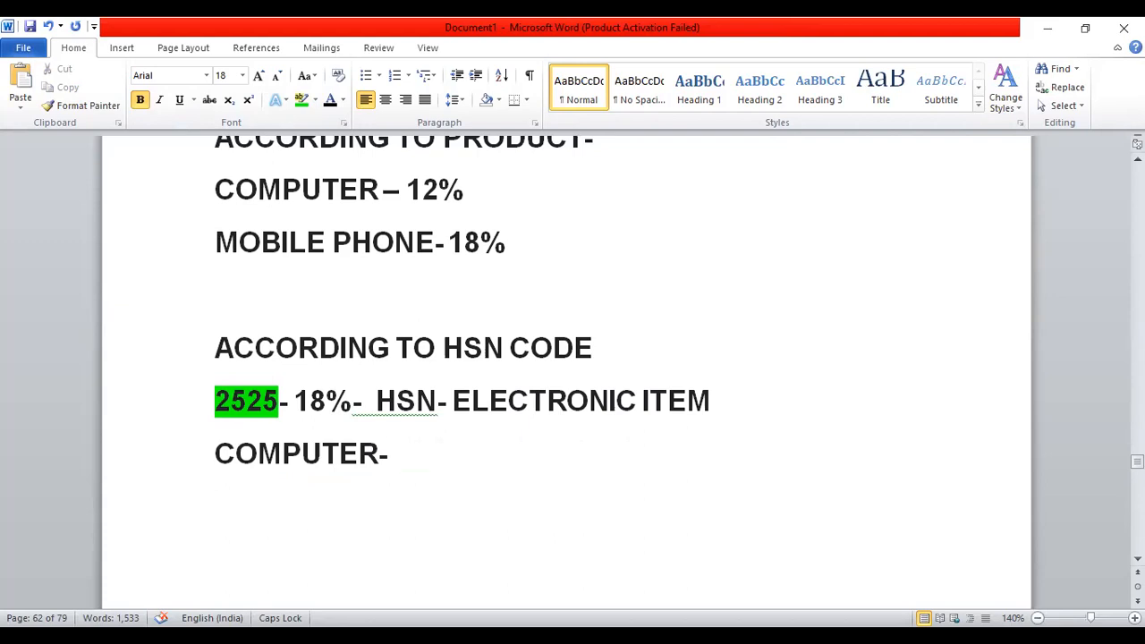
pyautogui.write('2525')
pyautogui.press('Return')
pyautogui.write('MOBIL')
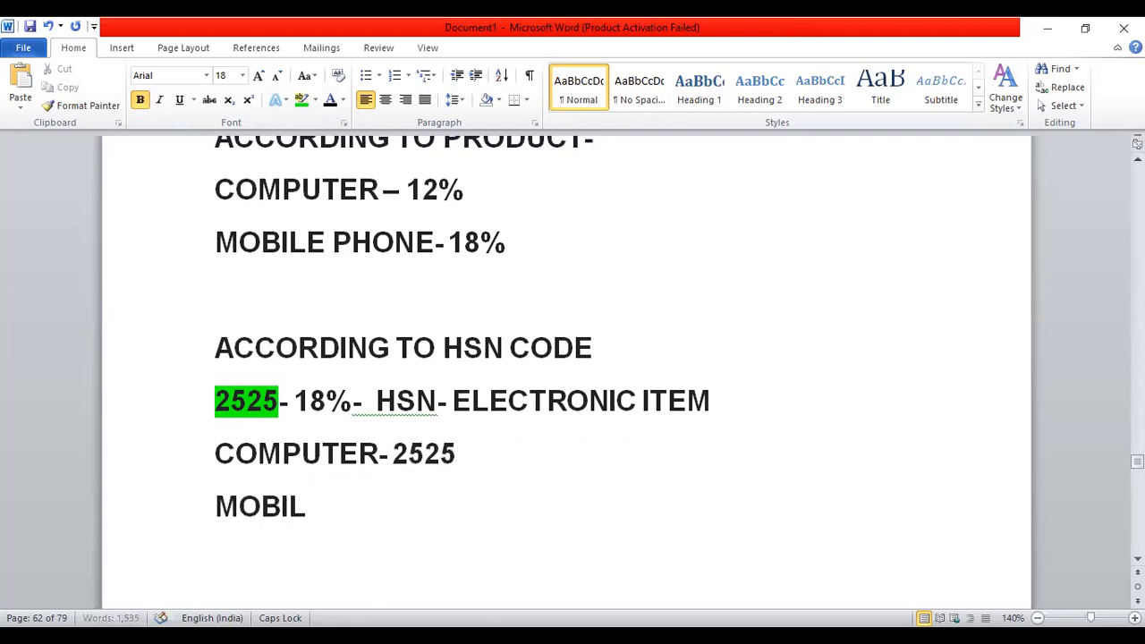
pyautogui.write('E PHON')
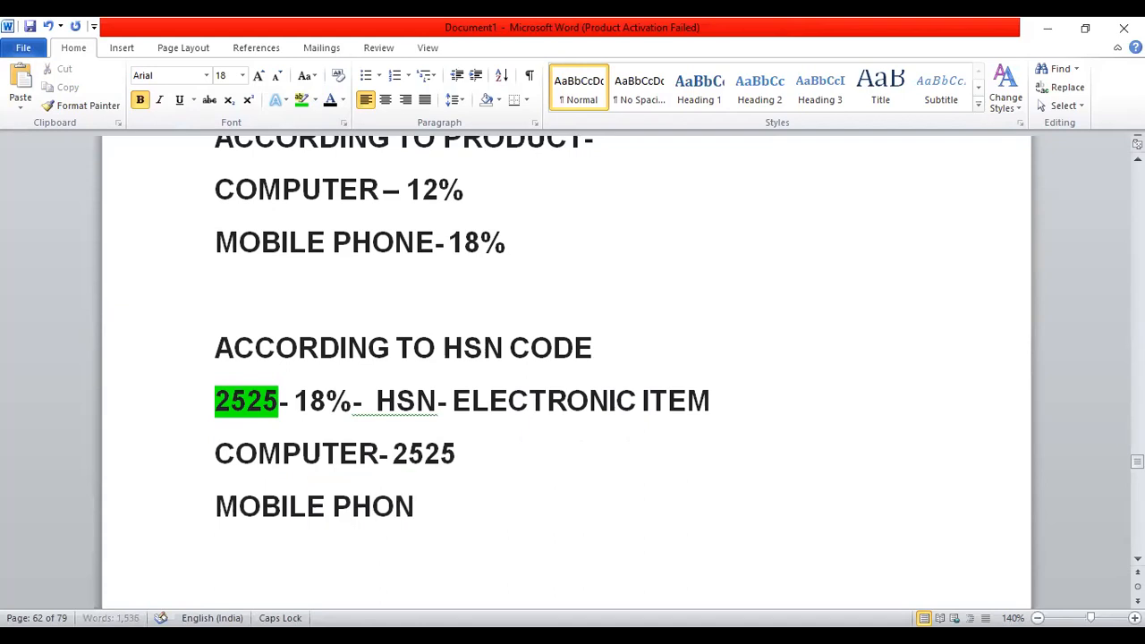
pyautogui.write('E- 2525')
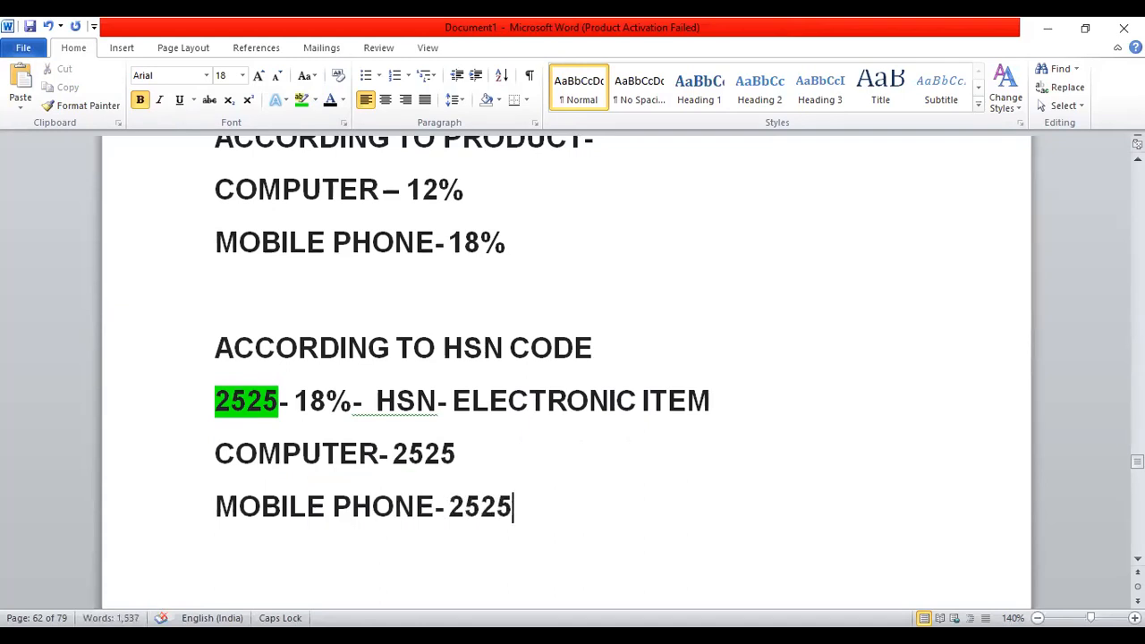
# Append "- 18%" to both the "COMPUTER- 2525" and "MOBILE PHONE- 2525" lines
pyautogui.click(501, 450)
pyautogui.write('- 18%')
pyautogui.click(513, 506)
pyautogui.write('- 1')
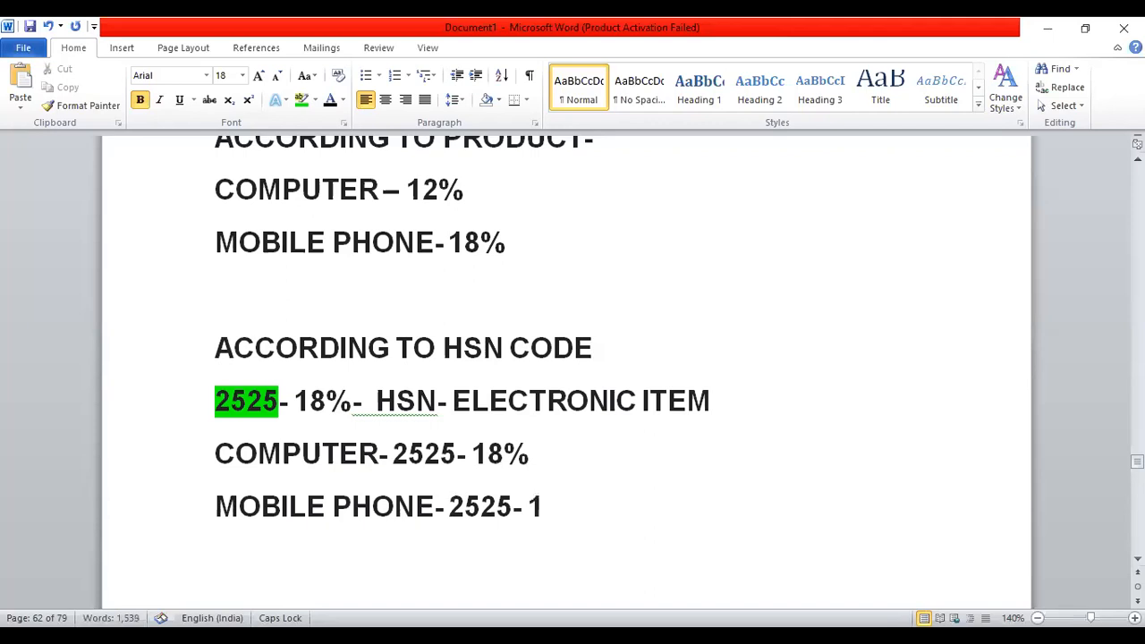
pyautogui.write('8%5')
pyautogui.press('BackSpace')
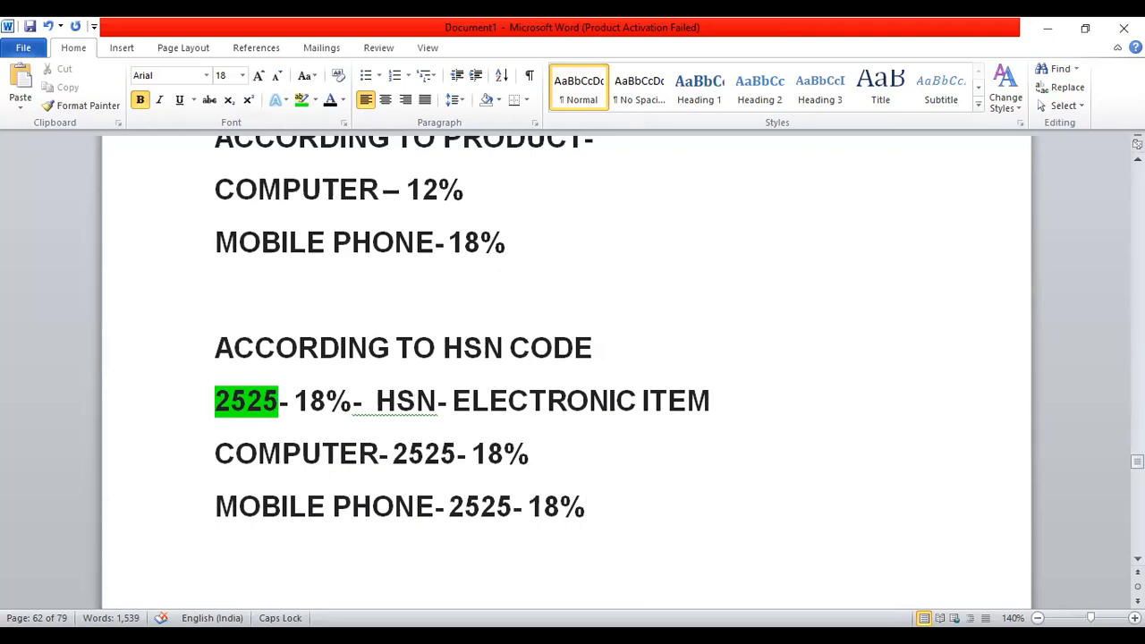
# Insert three lines under the "ACCORDING TO HSN CODE" heading and write "HSN CODE- 8 DIGIT" on the first
pyautogui.click(592, 348)
pyautogui.press('Return')
pyautogui.press('Return')
pyautogui.press('Return')
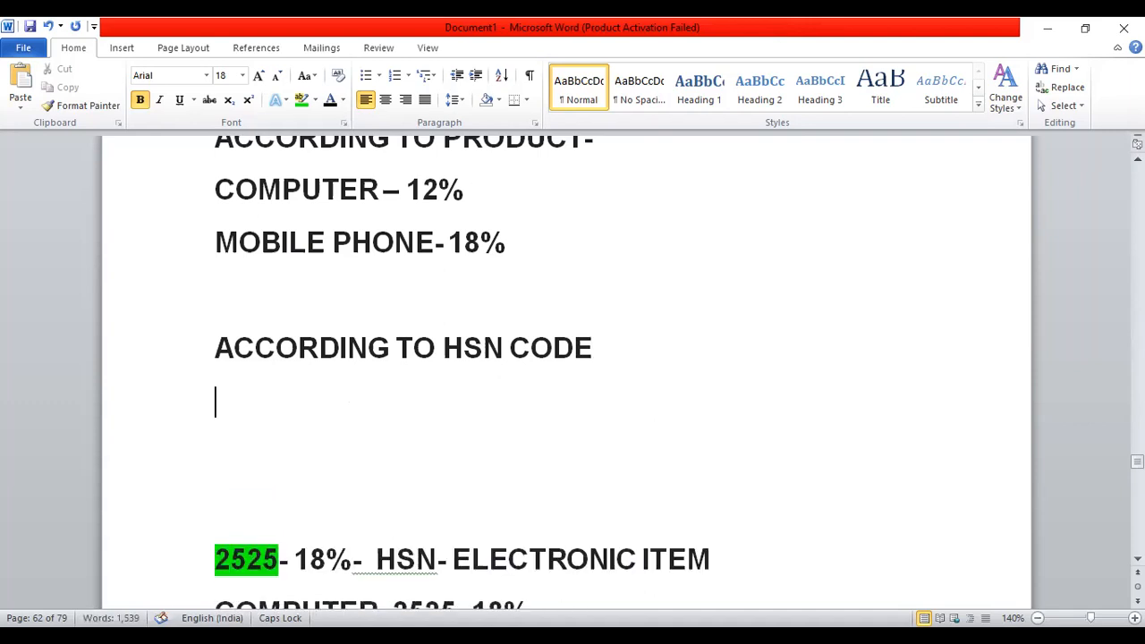
pyautogui.write('HS')
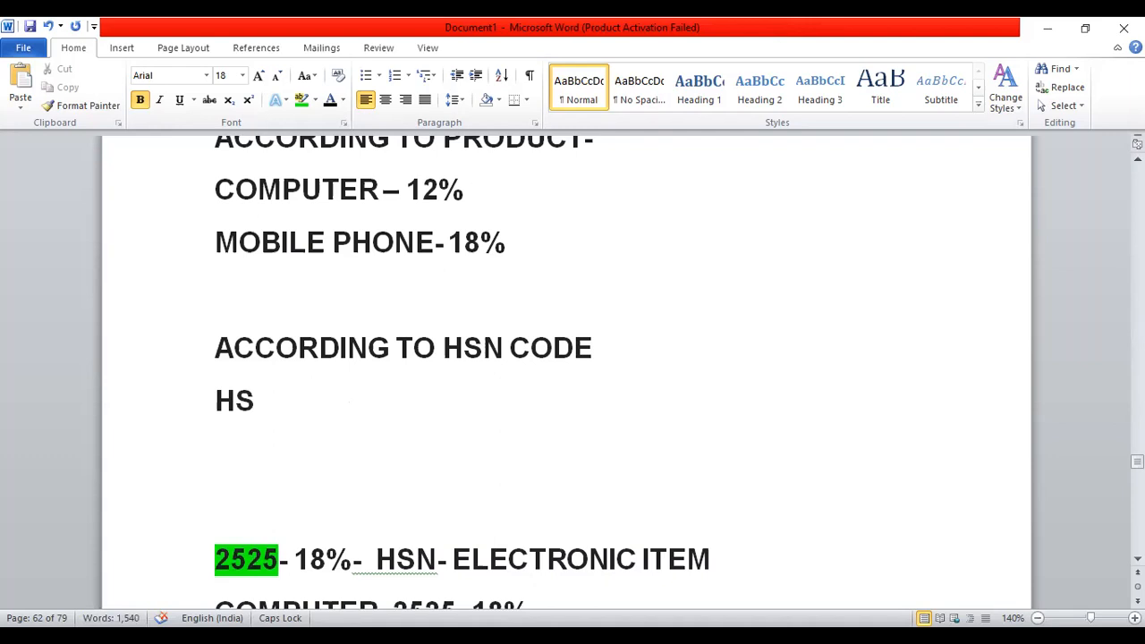
pyautogui.write('N CODE-')
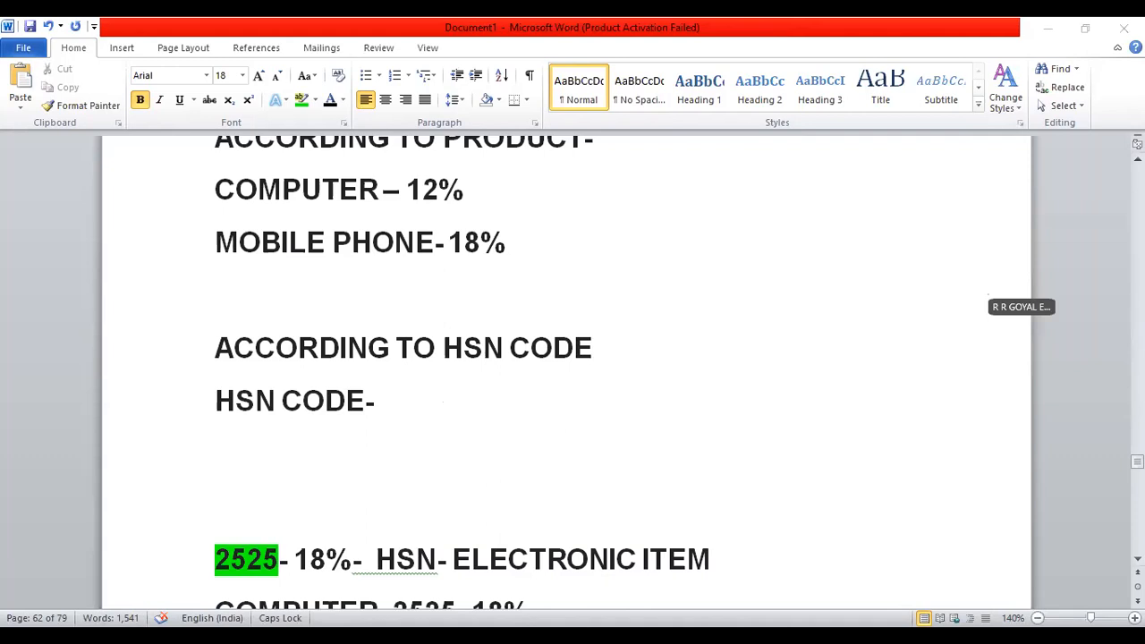
pyautogui.write('8')
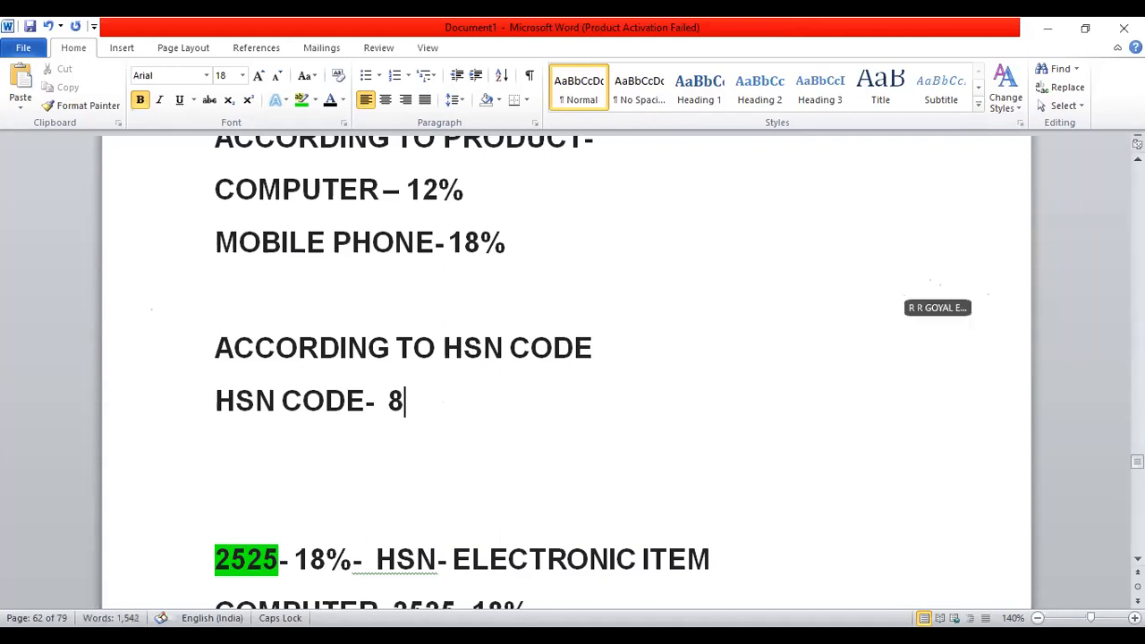
pyautogui.write(' DIGIT')
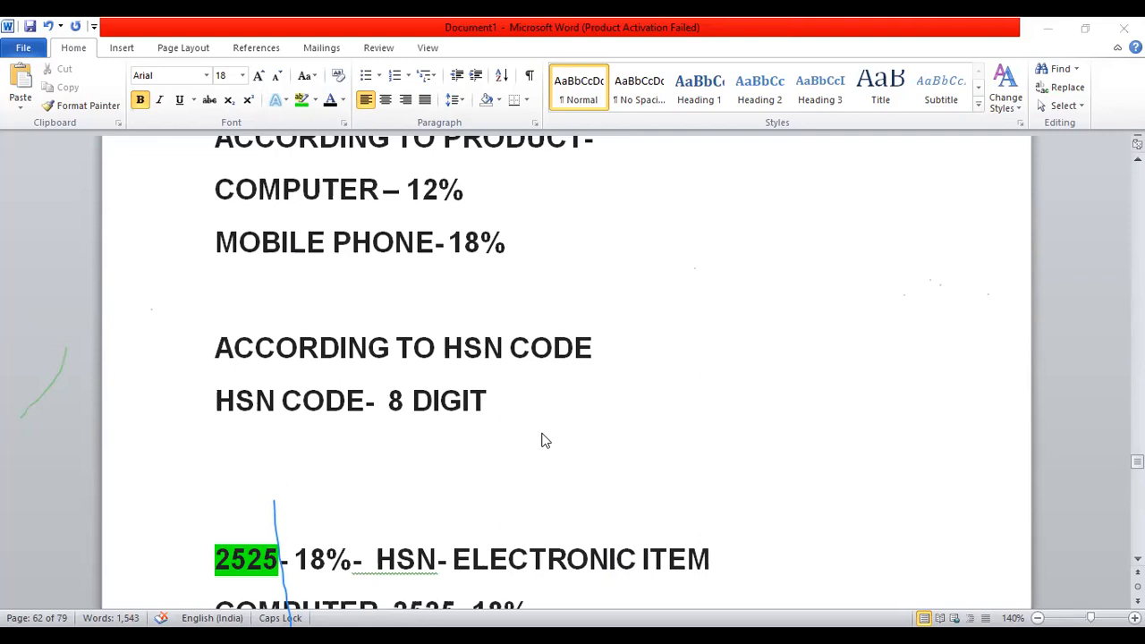
# Switch to Marg ERP and open the HSN/SAC selection list for the product OMEZ-D
pyautogui.click(522, 22)
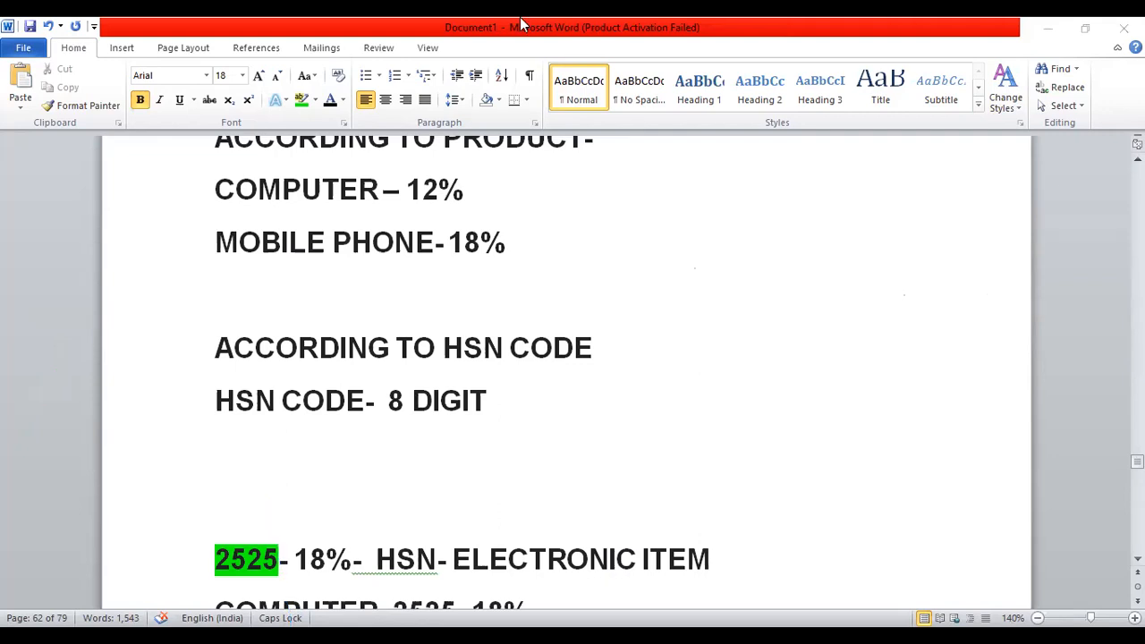
pyautogui.hotkey('alt', 'Tab')
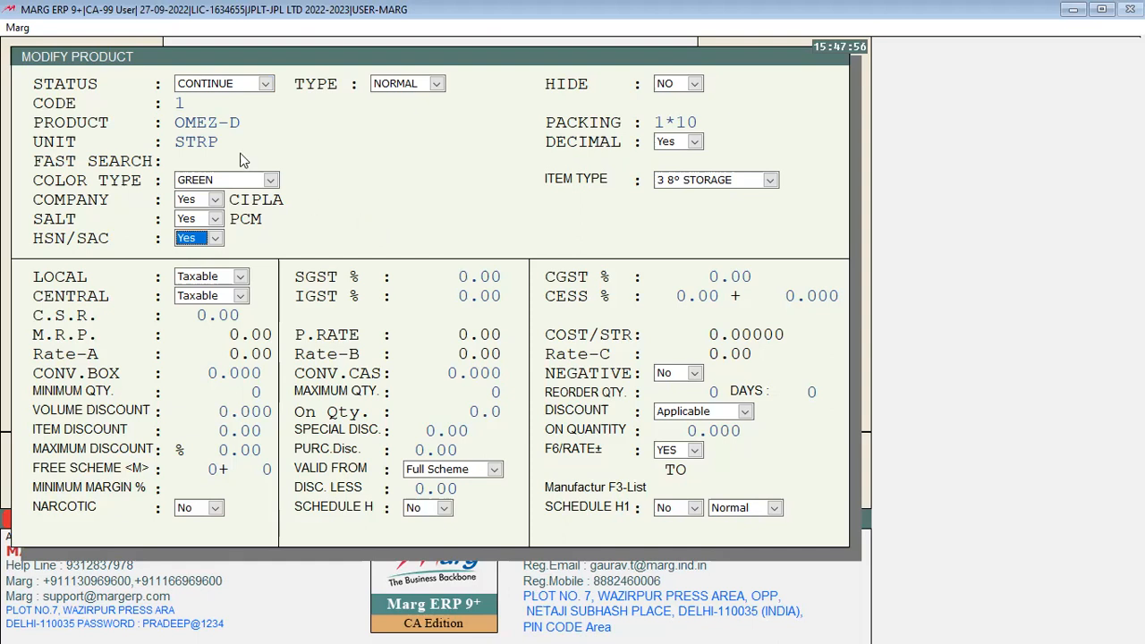
pyautogui.click(220, 246)
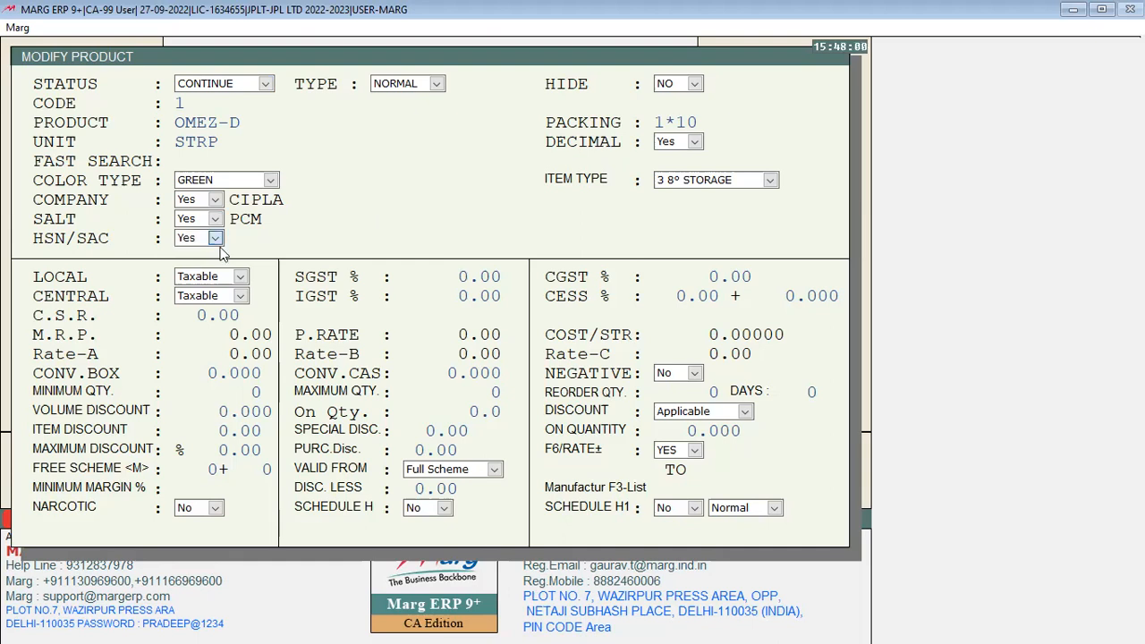
pyautogui.click(221, 249)
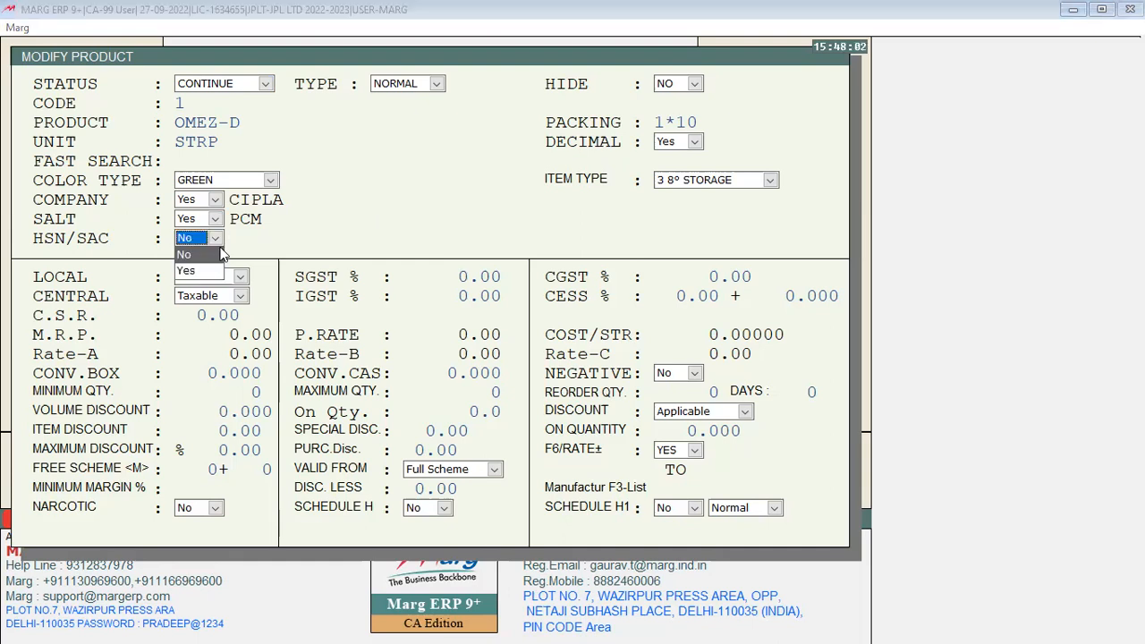
pyautogui.click(223, 255)
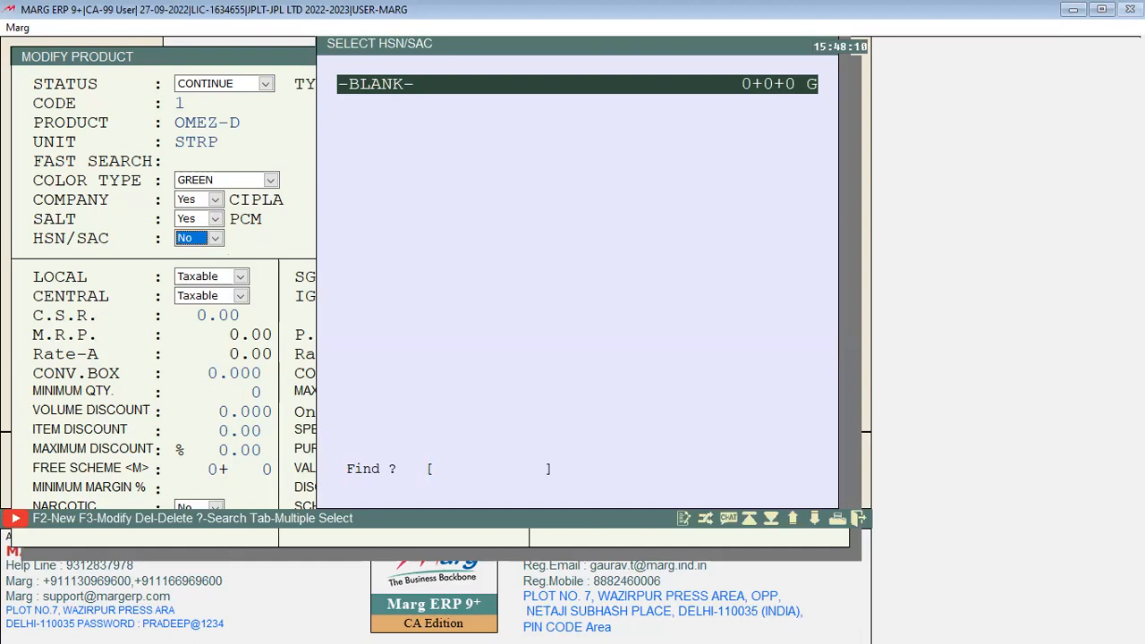
# Start a new HSN/SAC entry with code 2424 and short name MEDICINE
pyautogui.press('F2')
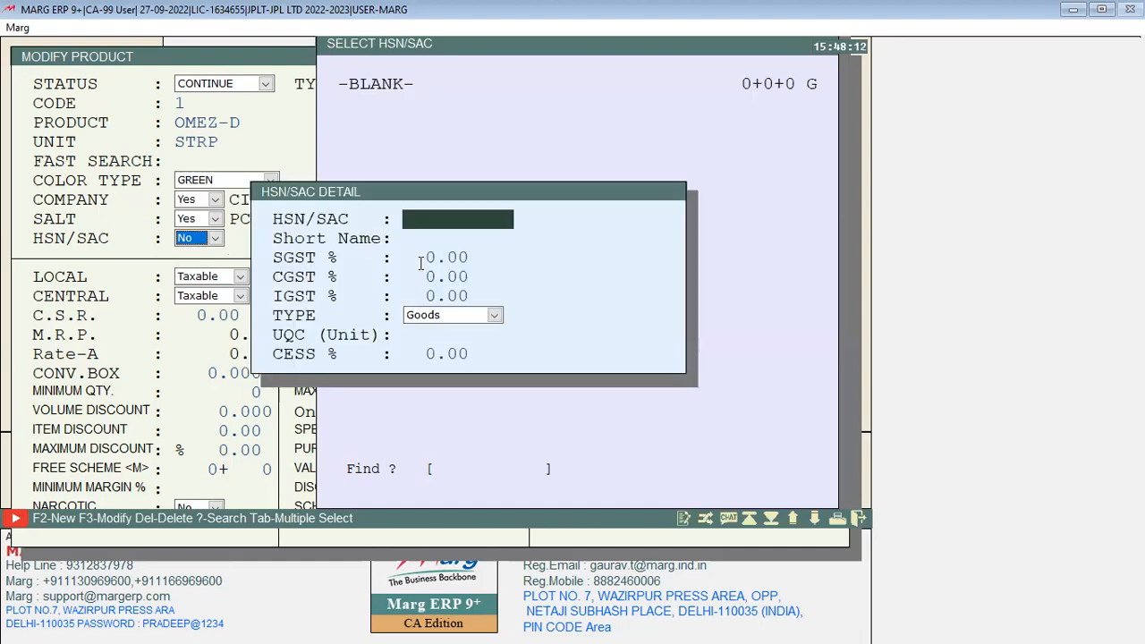
pyautogui.write('2424')
pyautogui.press('Return')
pyautogui.write('MEDICINE')
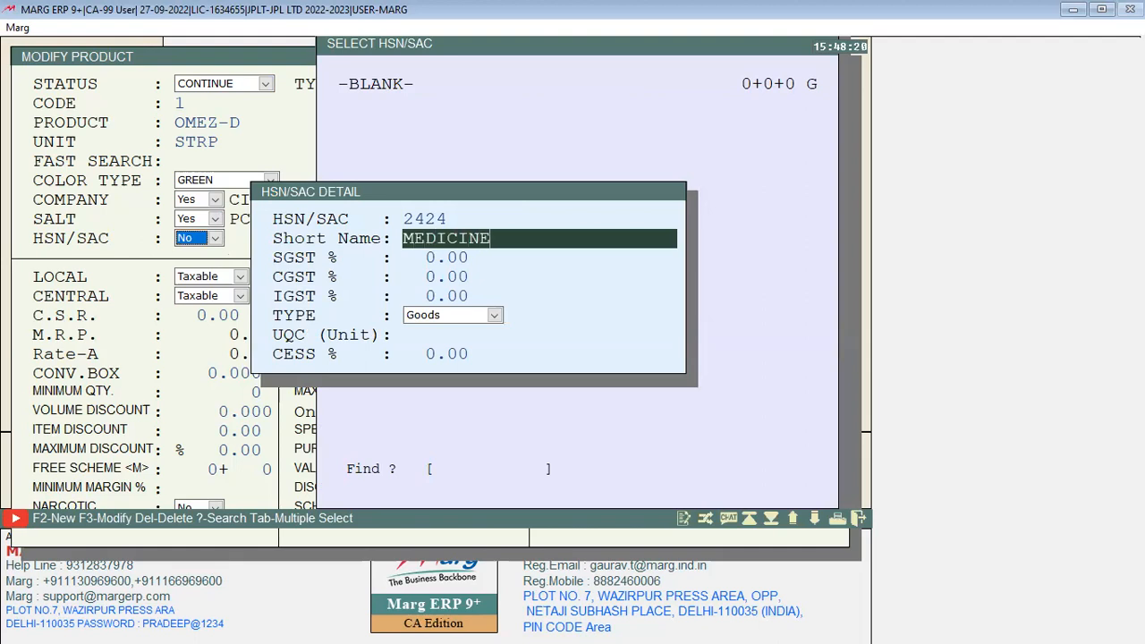
pyautogui.press('Return')
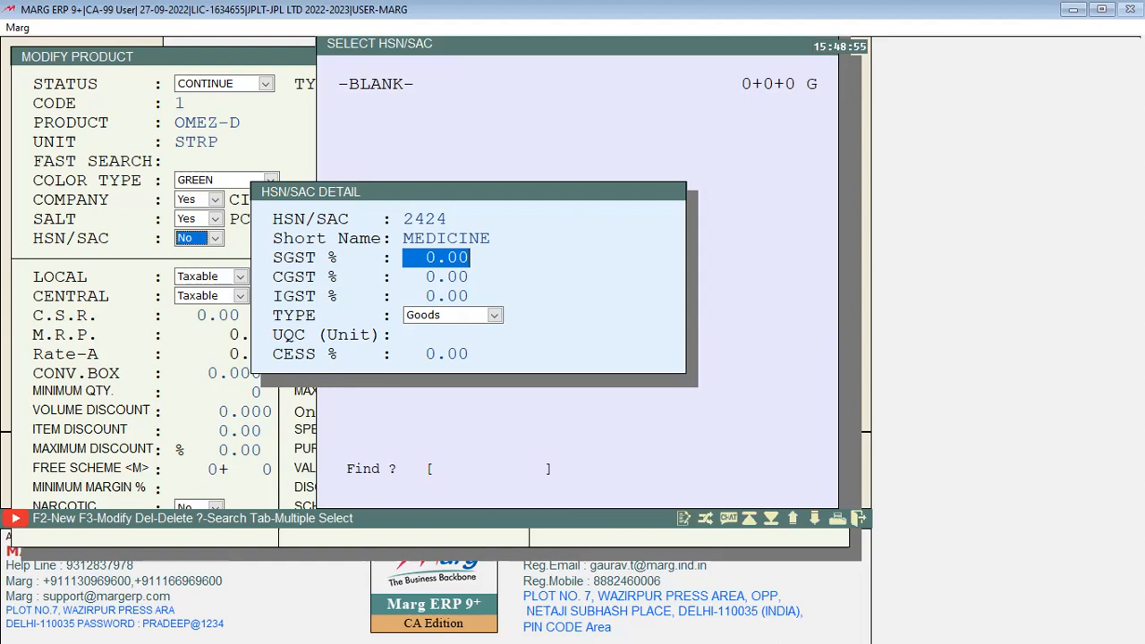
# Set the entry's SGST and CGST to 6%, IGST to 12% and type to Goods, and save it with UQC blank and CESS 0
pyautogui.click(434, 223)
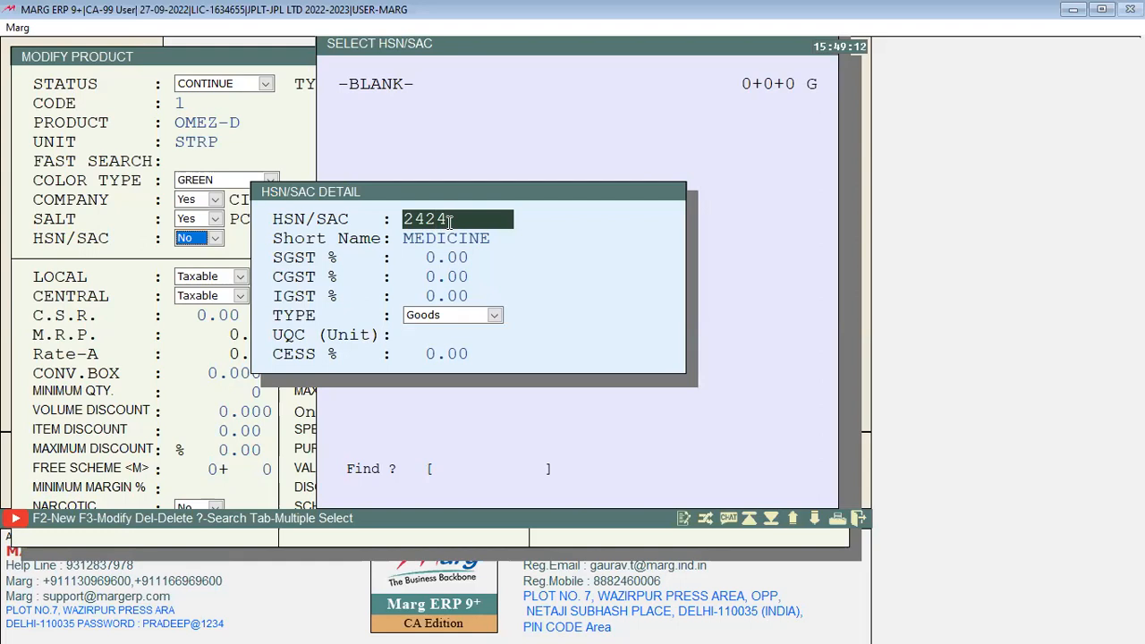
pyautogui.press('Return')
pyautogui.press('Return')
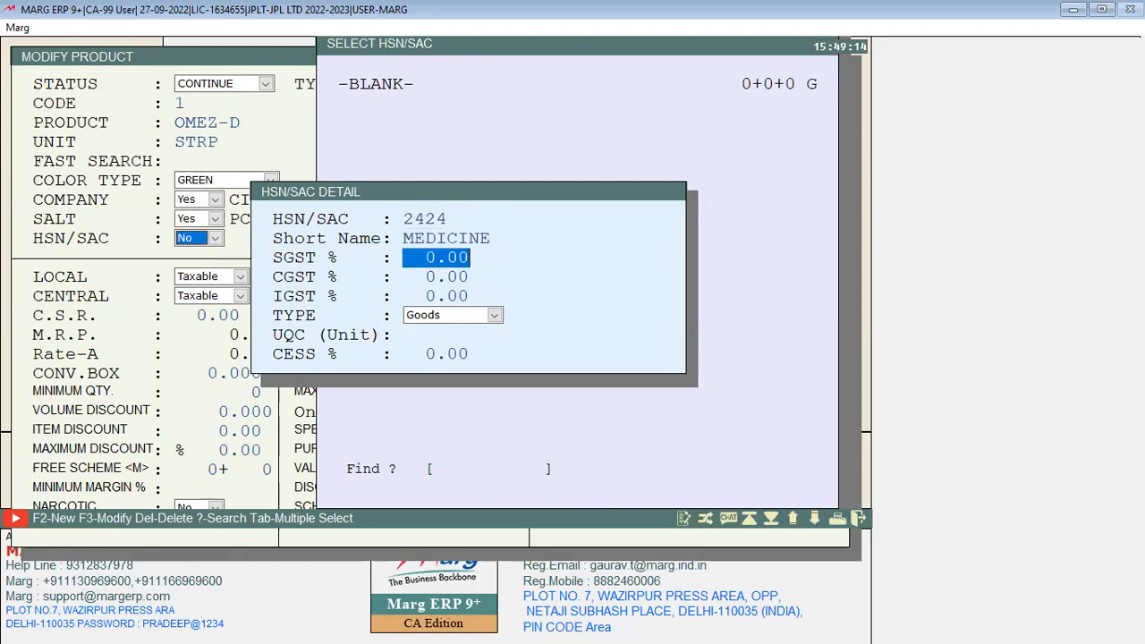
pyautogui.write('6 .')
pyautogui.press('Return')
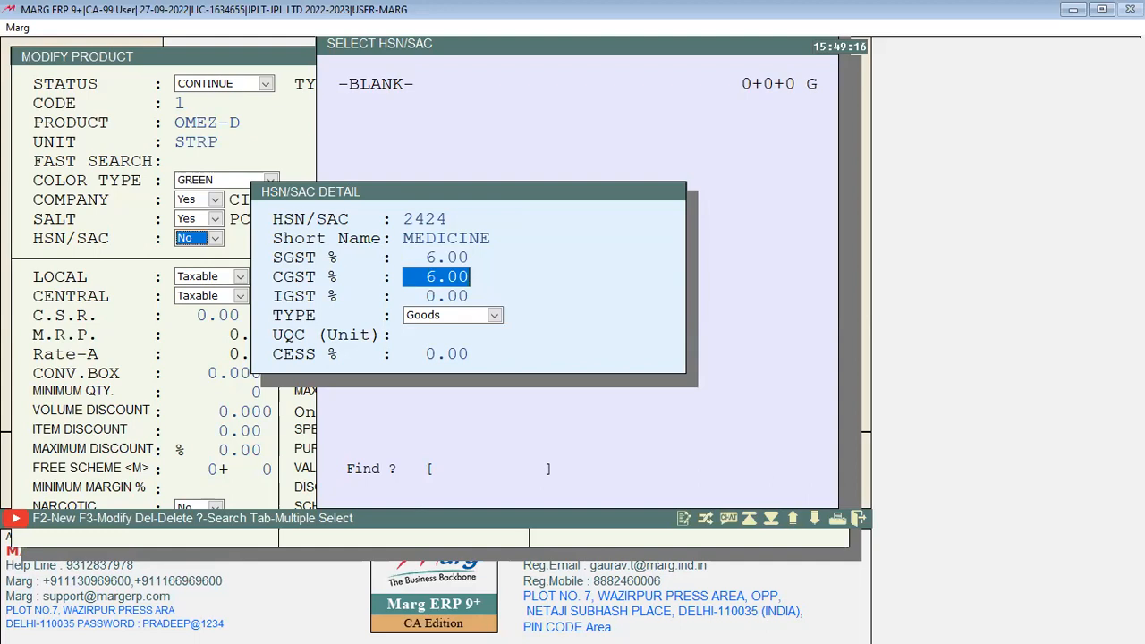
pyautogui.press('Return')
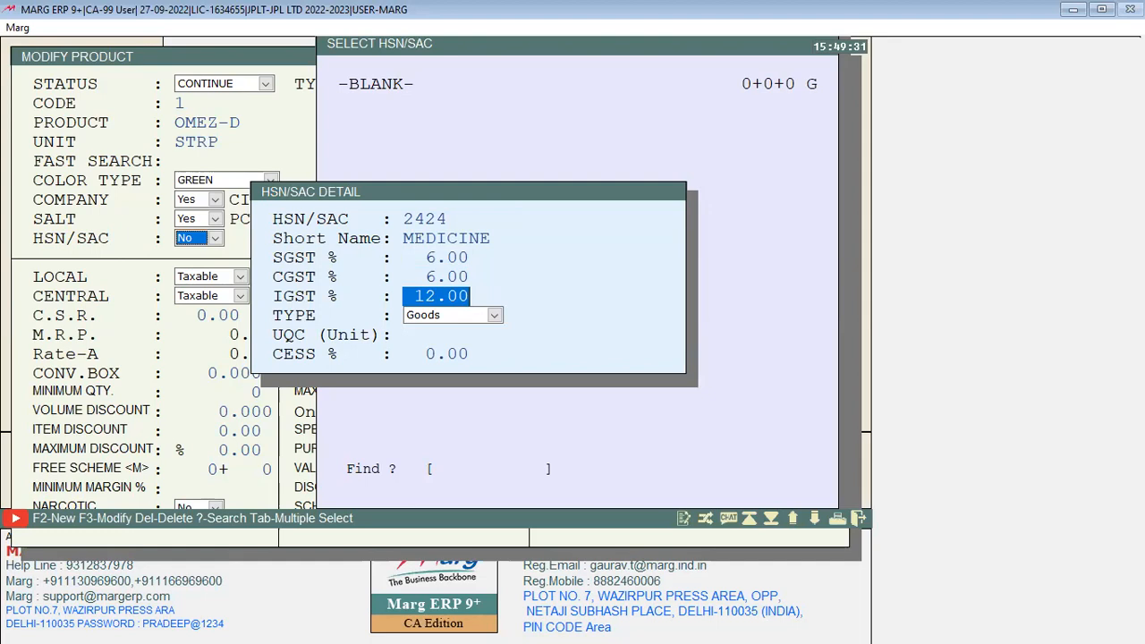
pyautogui.press('Return')
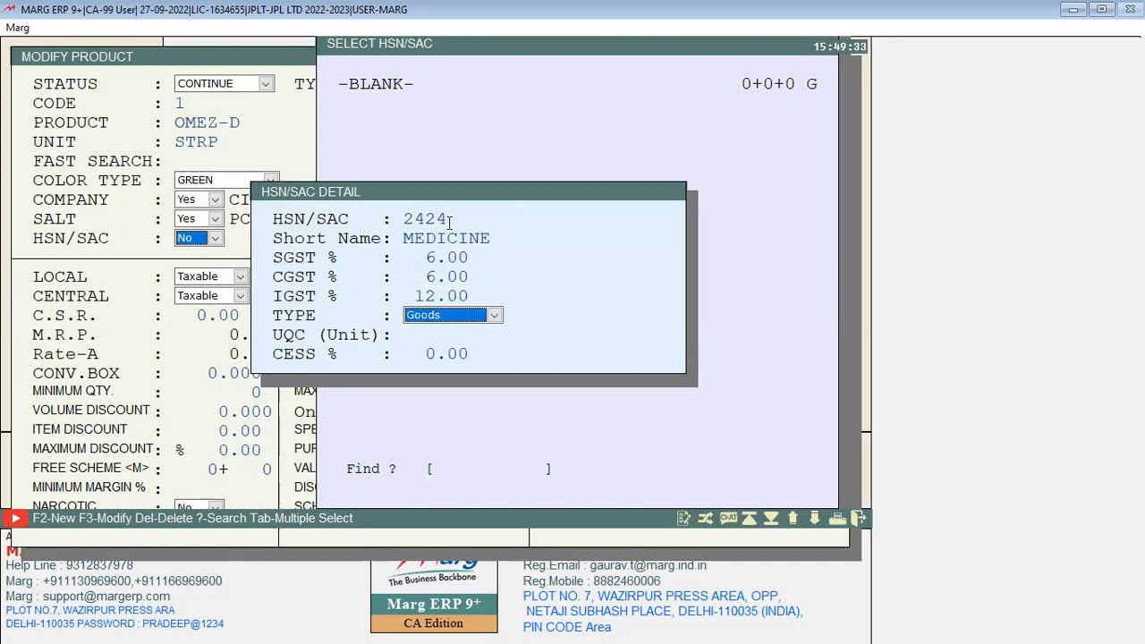
pyautogui.hotkey('alt', 'Down')
pyautogui.press('Return')
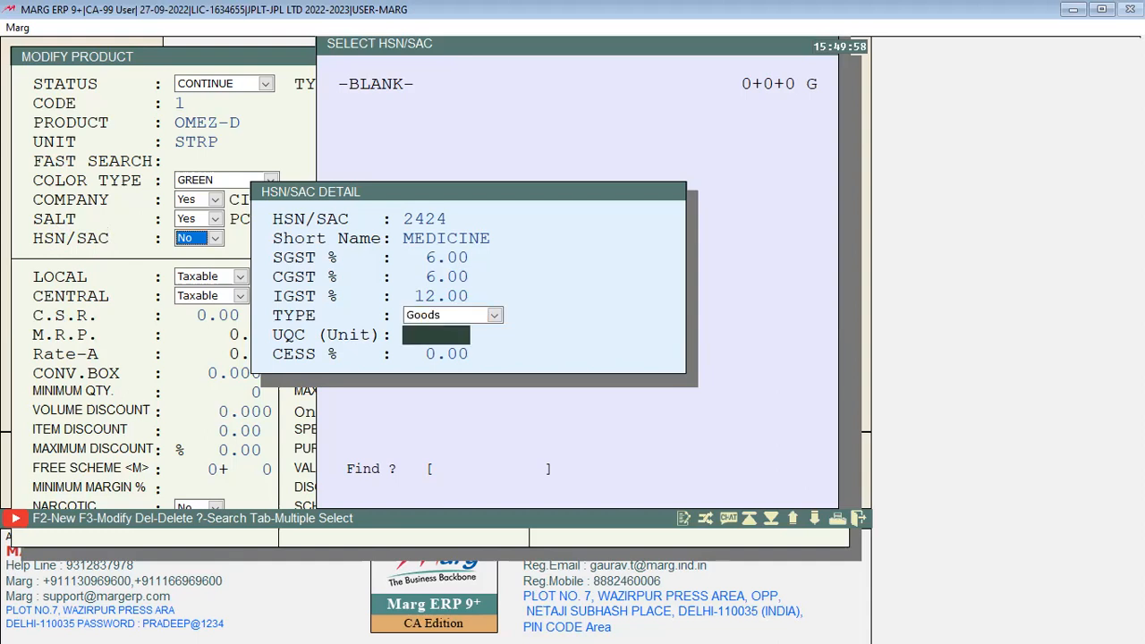
pyautogui.press('Return')
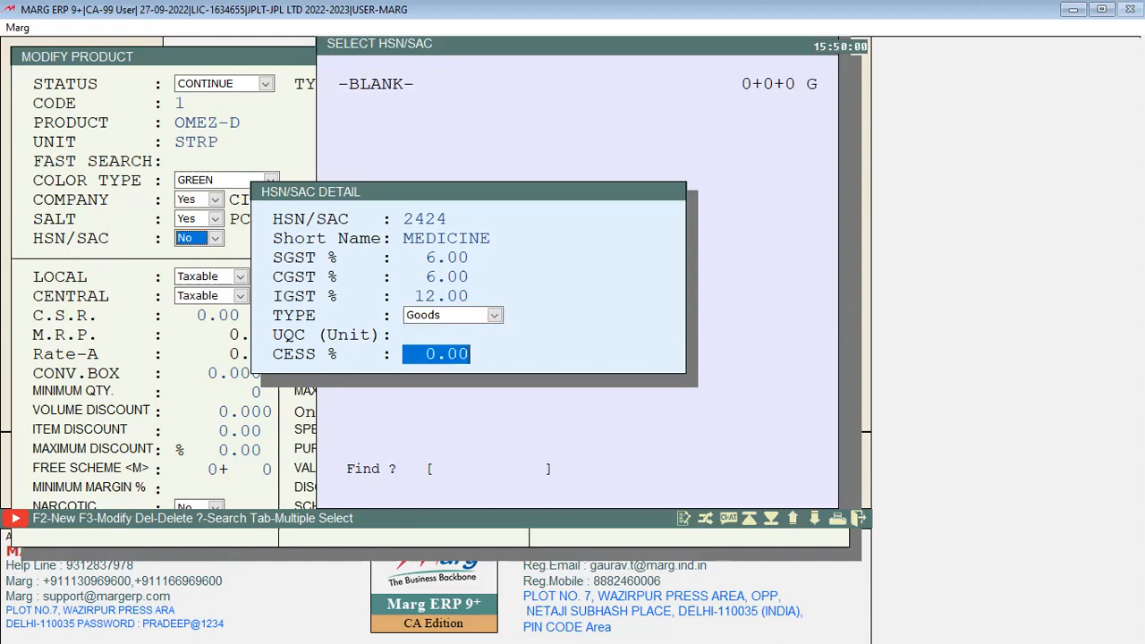
pyautogui.press('Return')
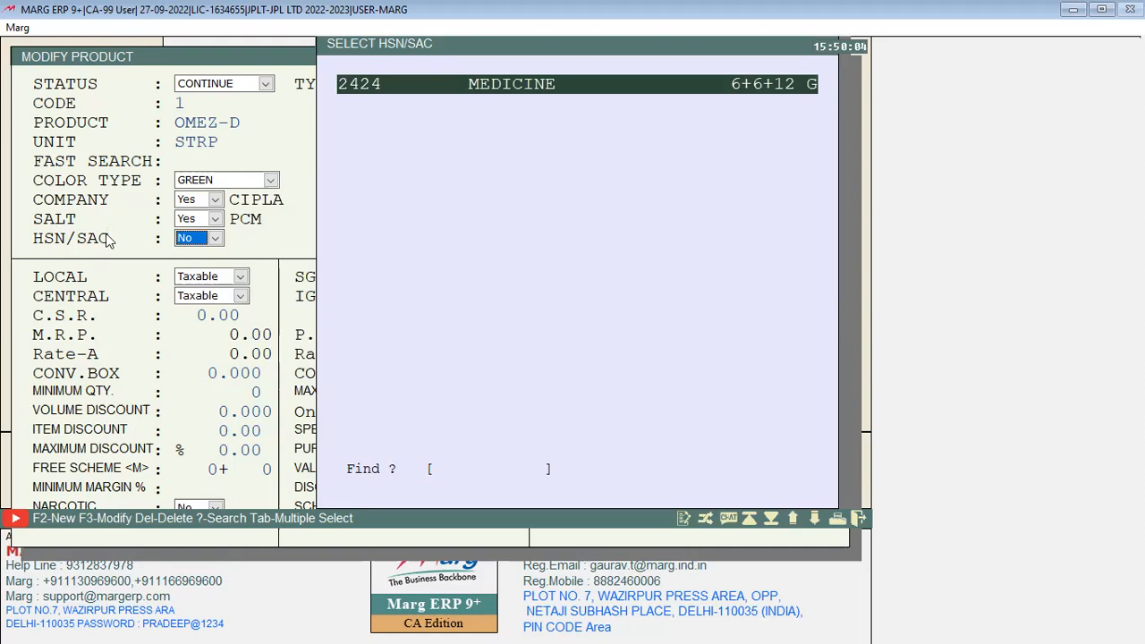
# Assign HSN/SAC 2424 MEDICINE to OMEZ-D and accept updating the item tax to the HSN/SAC rates
pyautogui.press('F3')
pyautogui.press('Escape')
pyautogui.press('Return')
pyautogui.press('Left')
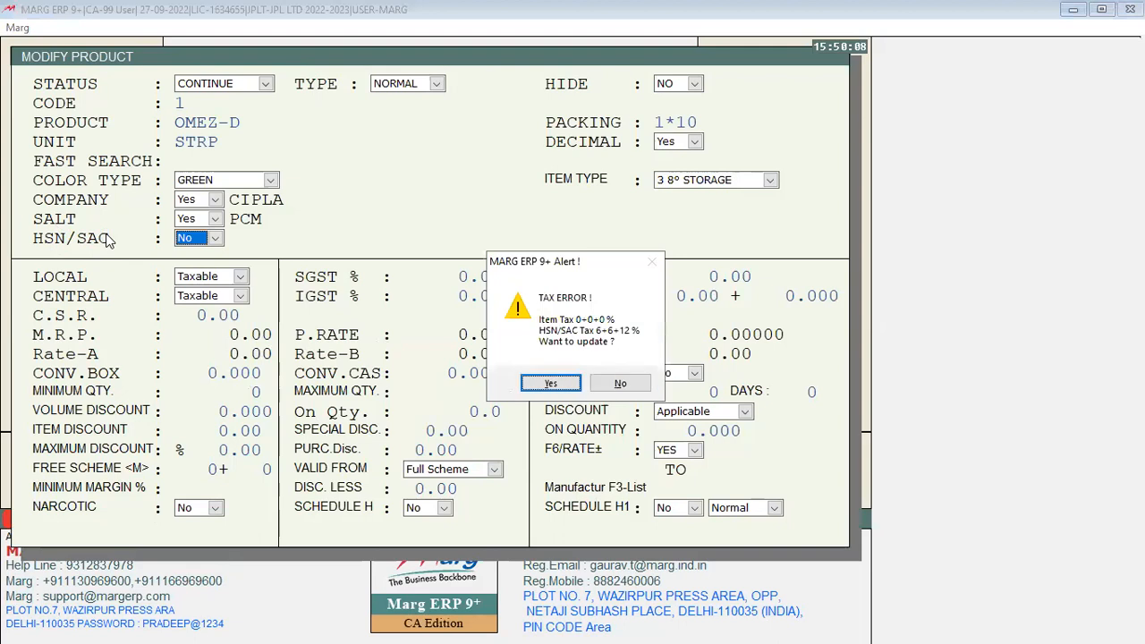
pyautogui.press('Return')
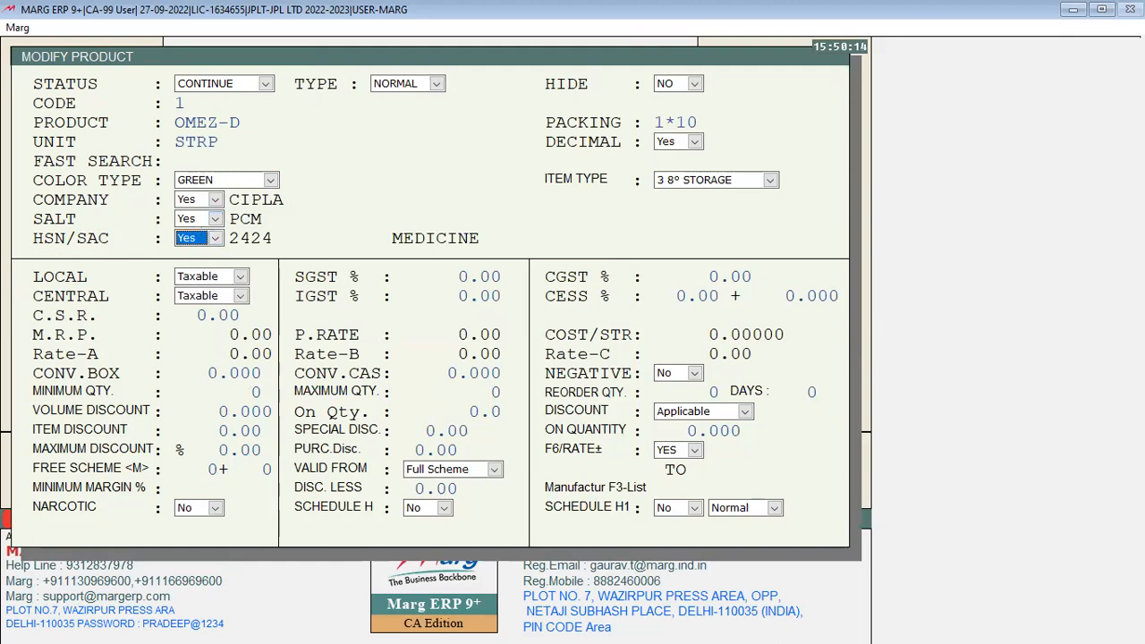
# Keep Local and Central as Taxable and fill in the product's SGST 6%, CGST 6% and IGST 12%
pyautogui.press('Return')
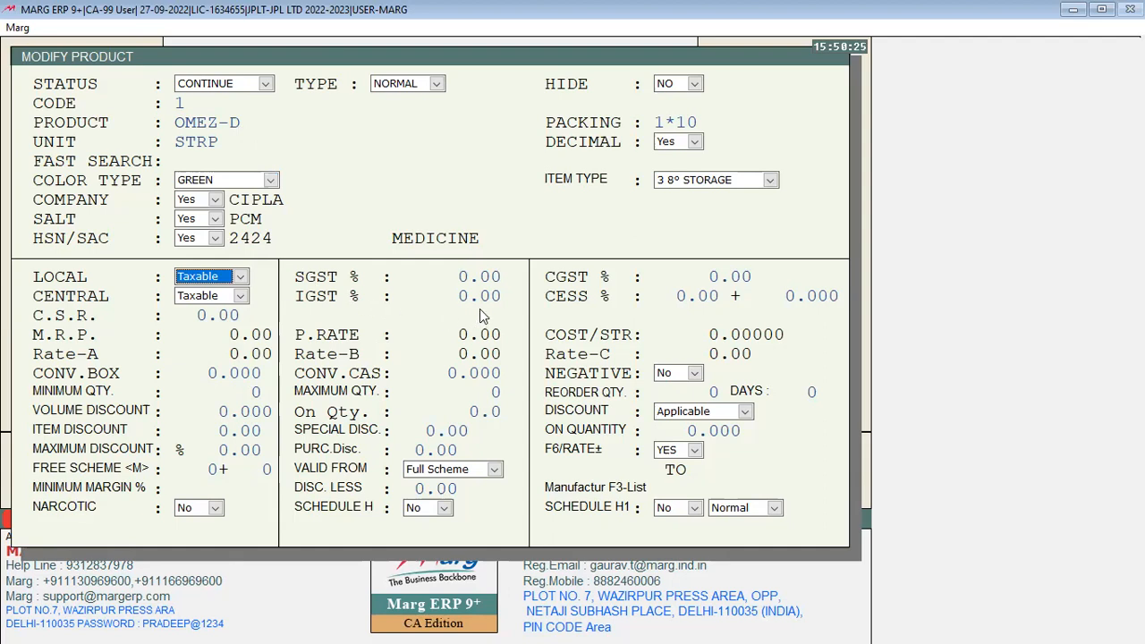
pyautogui.press('Return')
pyautogui.press('Return')
pyautogui.press('Return')
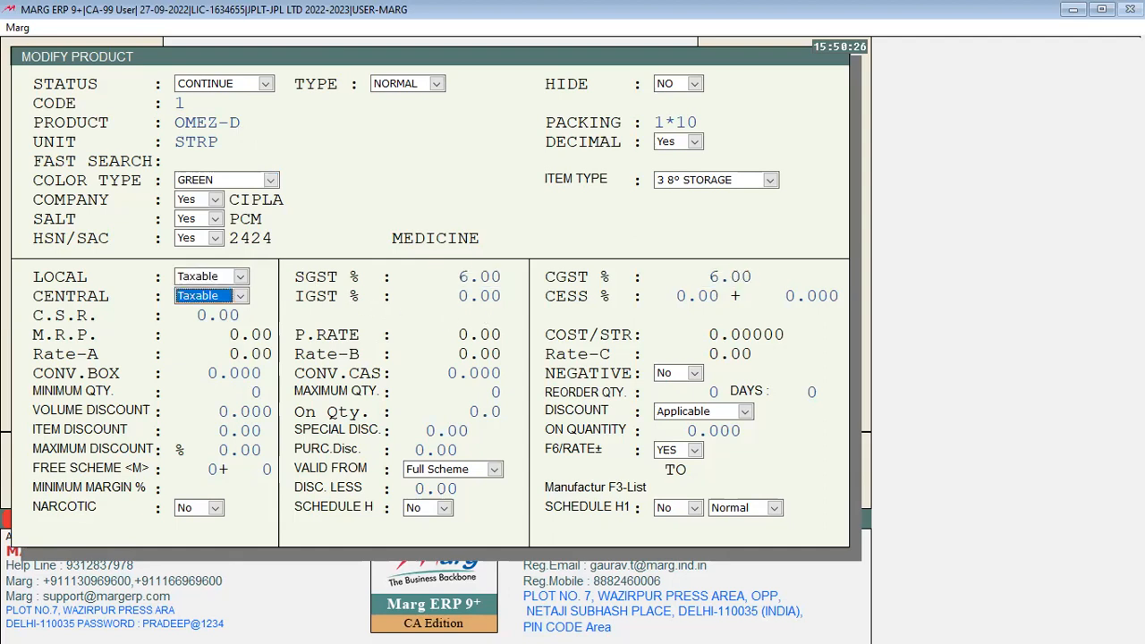
pyautogui.press('Return')
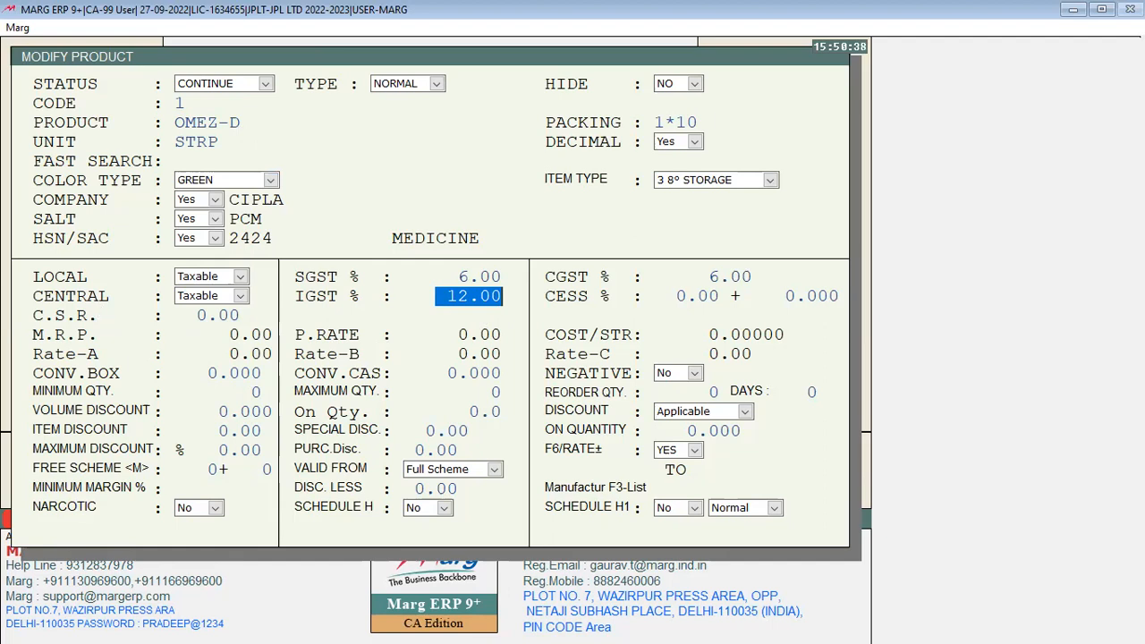
pyautogui.click(86, 279)
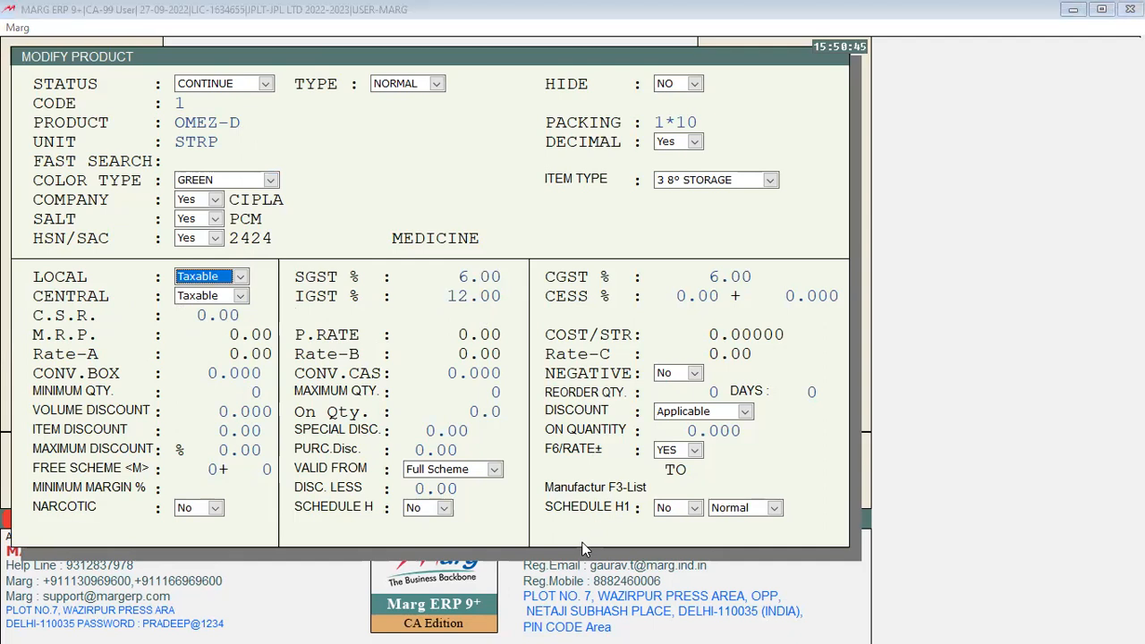
# Switch to the Word notes and add the lines LOCAL PURCHASE and LOCAL SALE below the HSN code notes
pyautogui.click(523, 7)
pyautogui.press('Return')
pyautogui.press('Up')
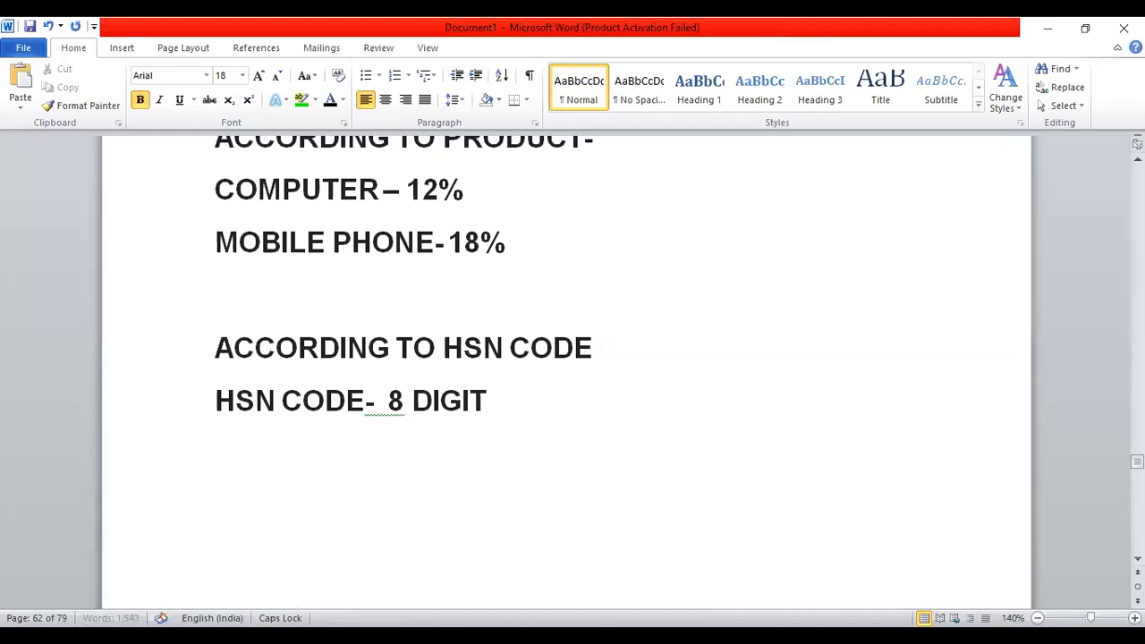
pyautogui.press('Return')
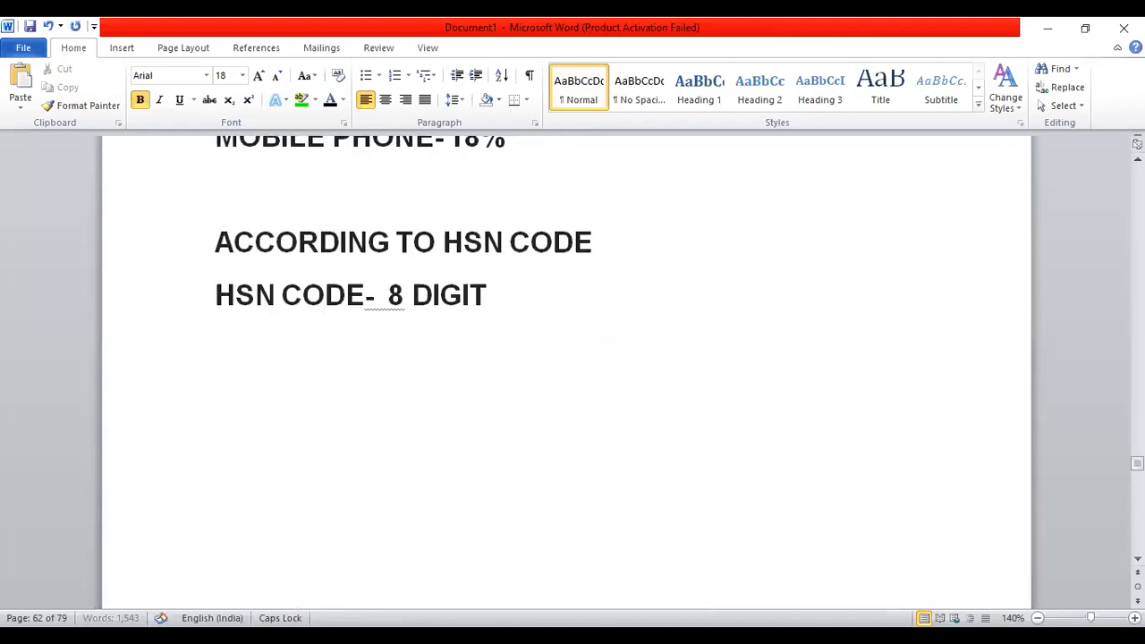
pyautogui.write('LOCAL PURCHASE')
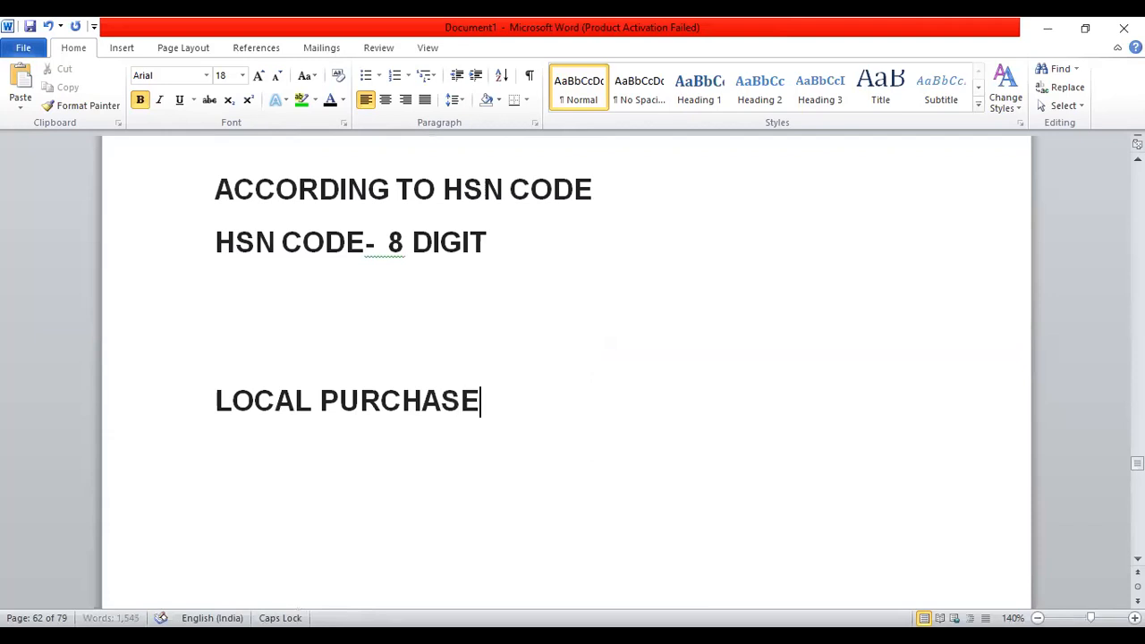
pyautogui.press('Return')
pyautogui.write('LOCAL SALE')
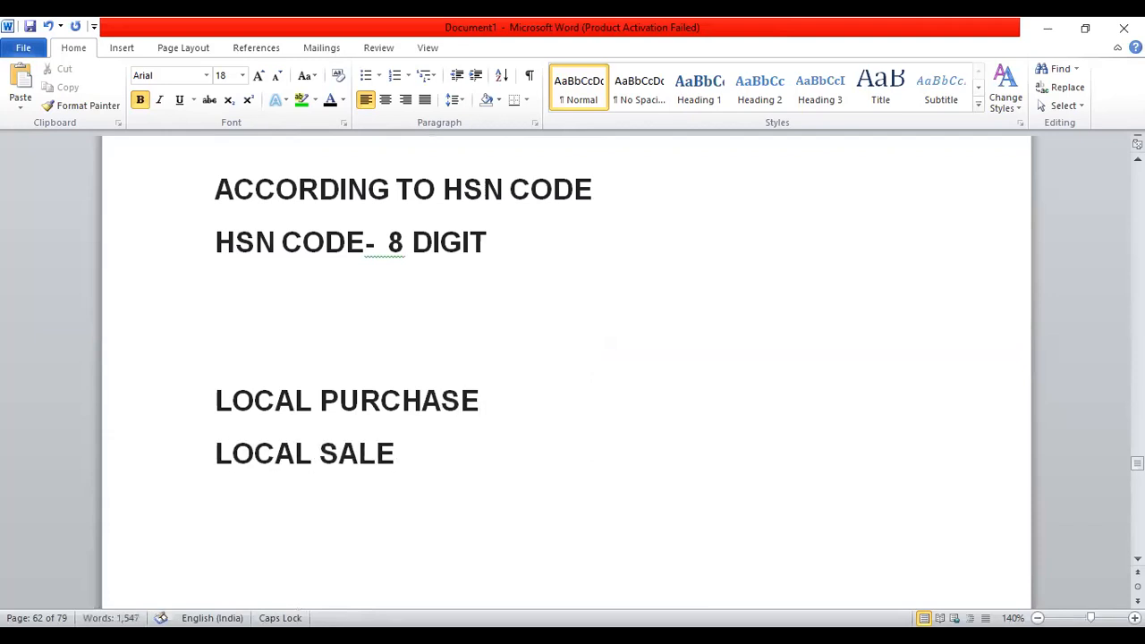
# Add the lines CENTRAL PURCHASE and CENTRAL SALE below LOCAL SALE
pyautogui.press('Return')
pyautogui.write('CE')
pyautogui.write('NTRAL PURCJ')
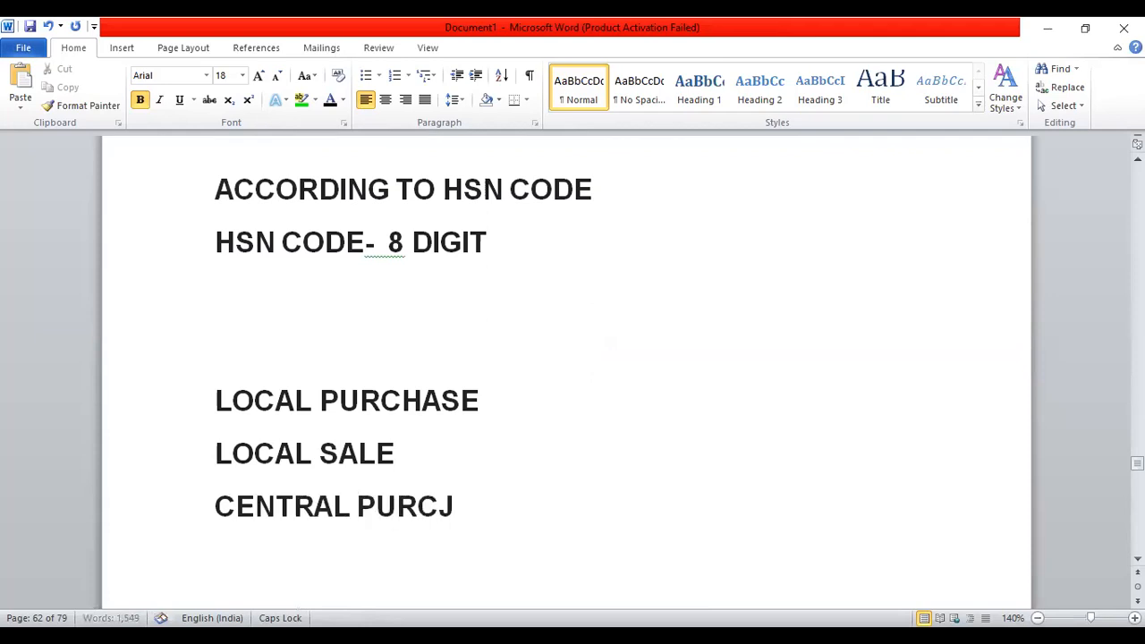
pyautogui.press('BackSpace')
pyautogui.press('BackSpace')
pyautogui.write('V')
pyautogui.press('BackSpace')
pyautogui.write('CHASE')
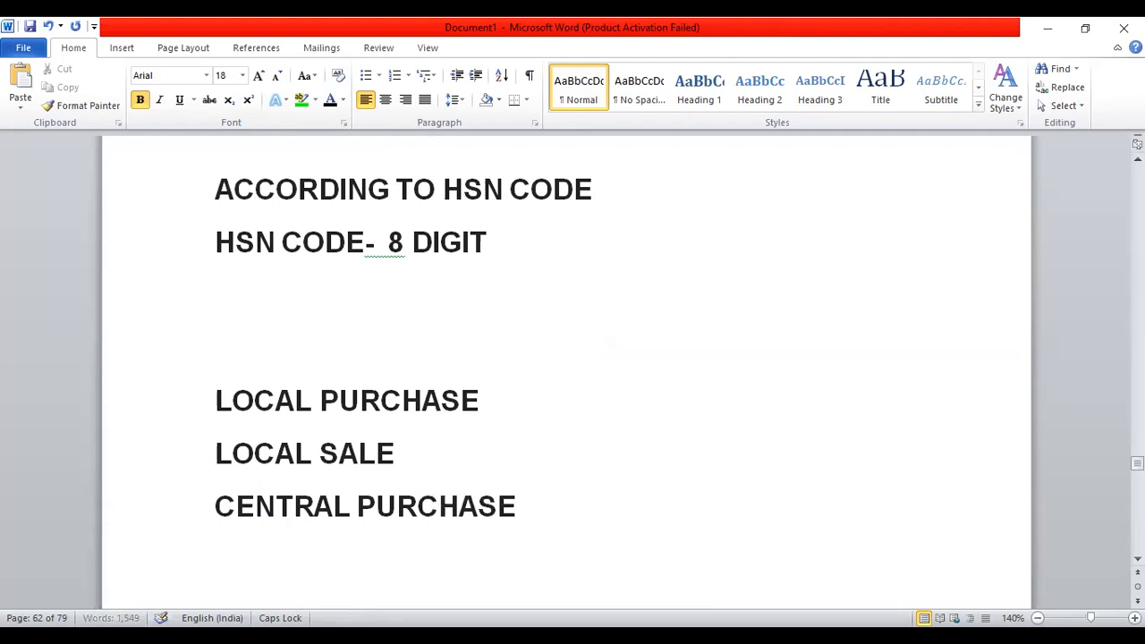
pyautogui.press('Return')
pyautogui.write('CENTRAL SALE')
pyautogui.press('Return')
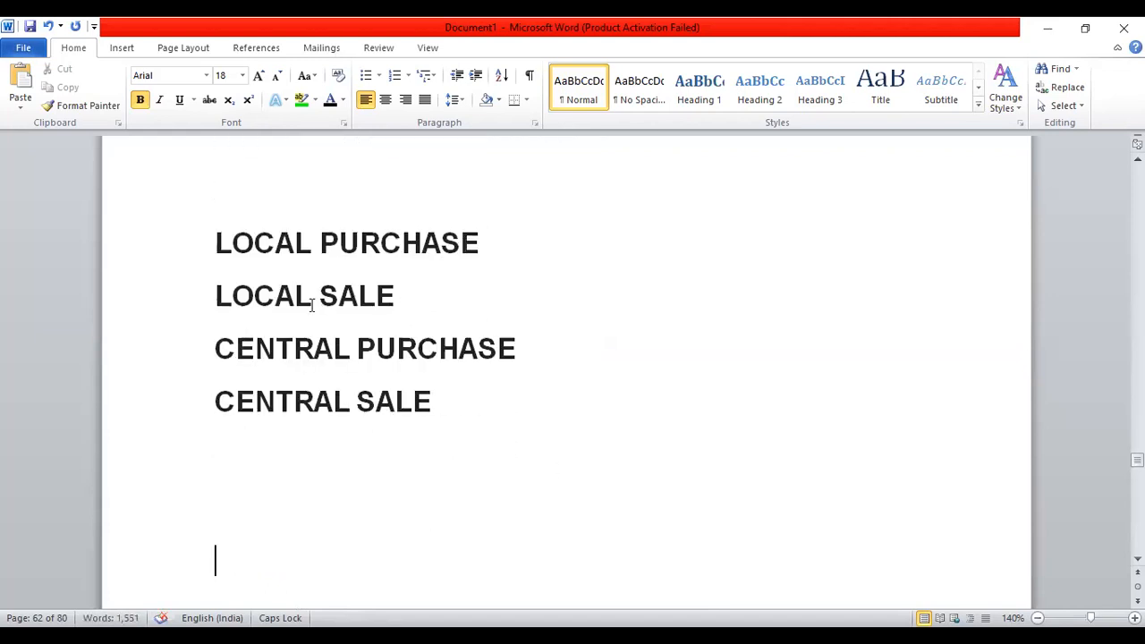
# Extend the LOCAL PURCHASE line with "-WITH IN STATE" and the CENTRAL PURCHASE line with "- INTER STATE SALE"
pyautogui.click(482, 258)
pyautogui.write('-WITH IN S')
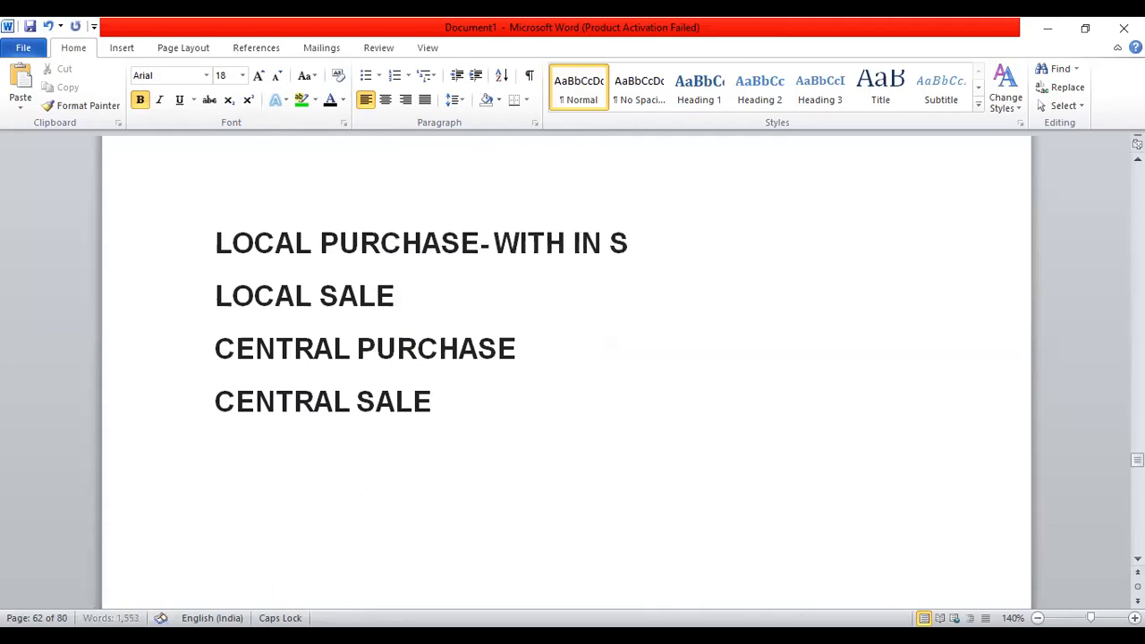
pyautogui.write('TATE')
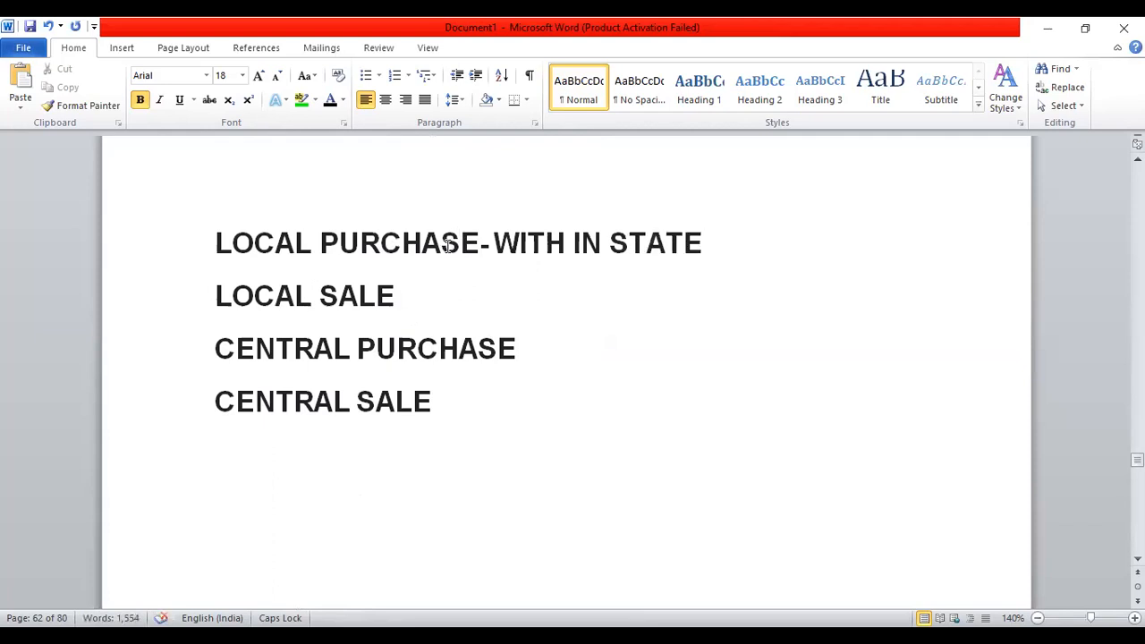
pyautogui.click(529, 362)
pyautogui.write('- INTE')
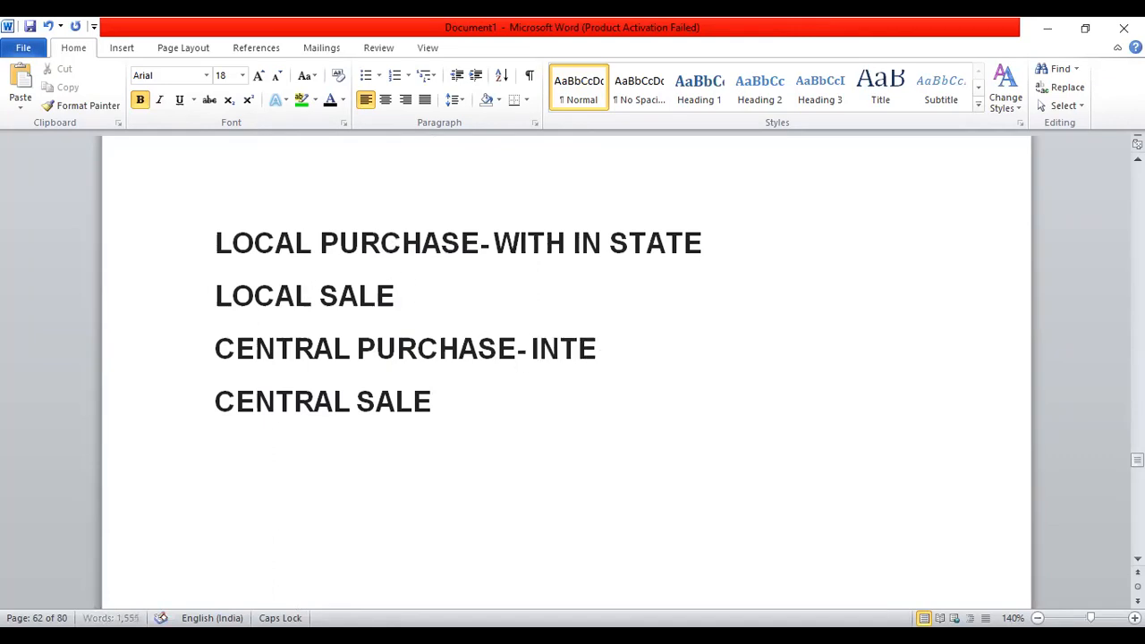
pyautogui.write('R STATE')
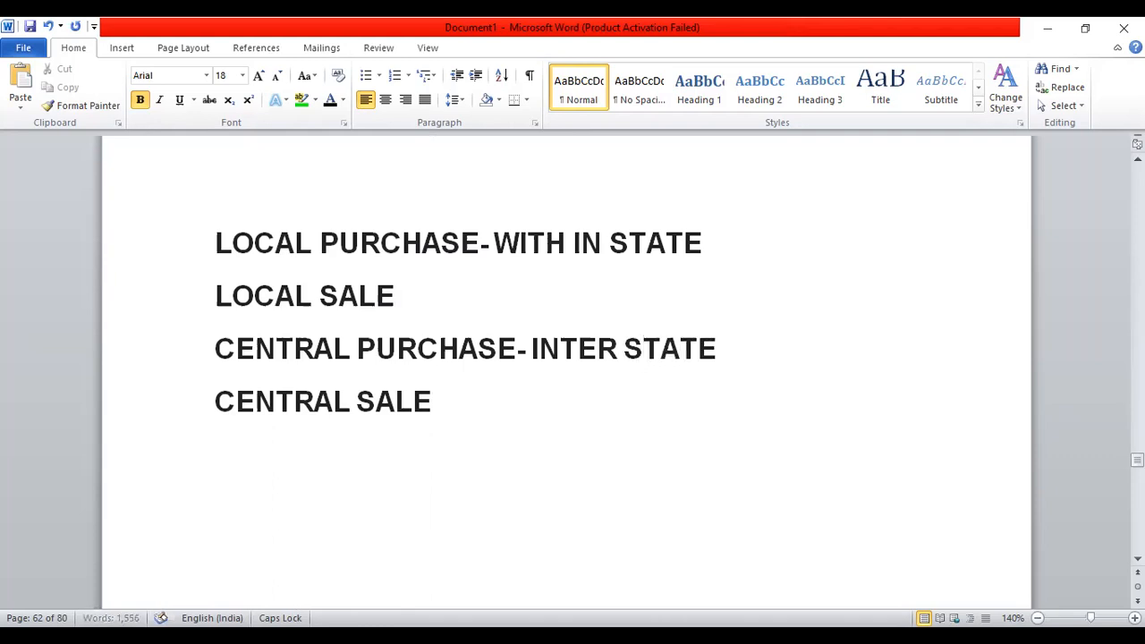
pyautogui.write(' SALE')
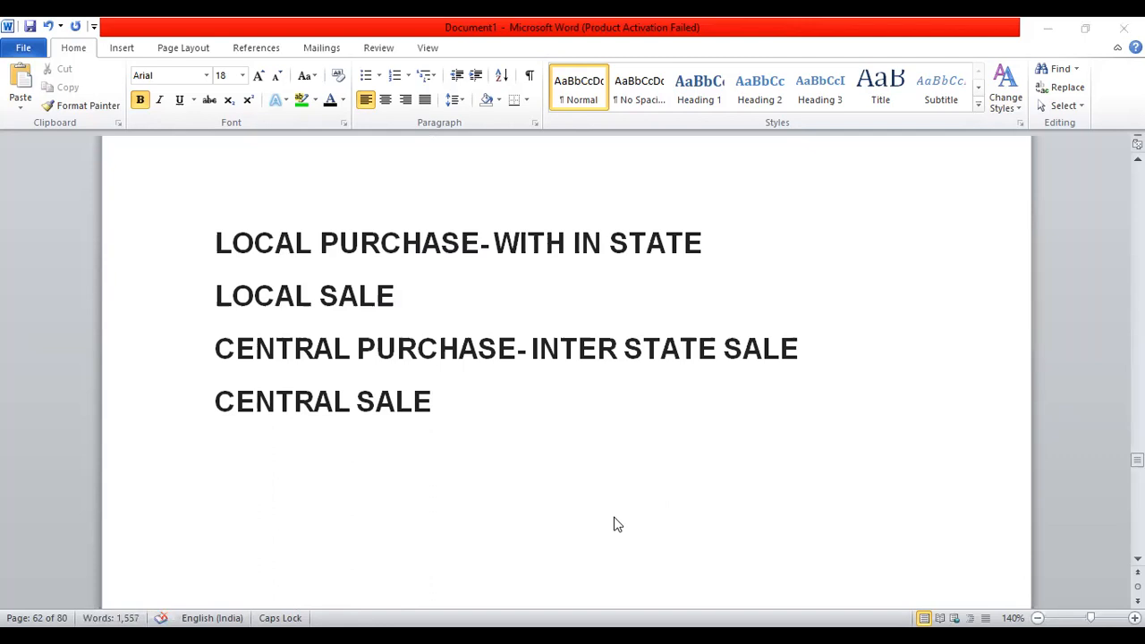
# Switch back to Marg ERP and go through OMEZ-D's Local, Central, IGST, CESS and C.S.R. fields without changing them
pyautogui.hotkey('alt', 'Tab')
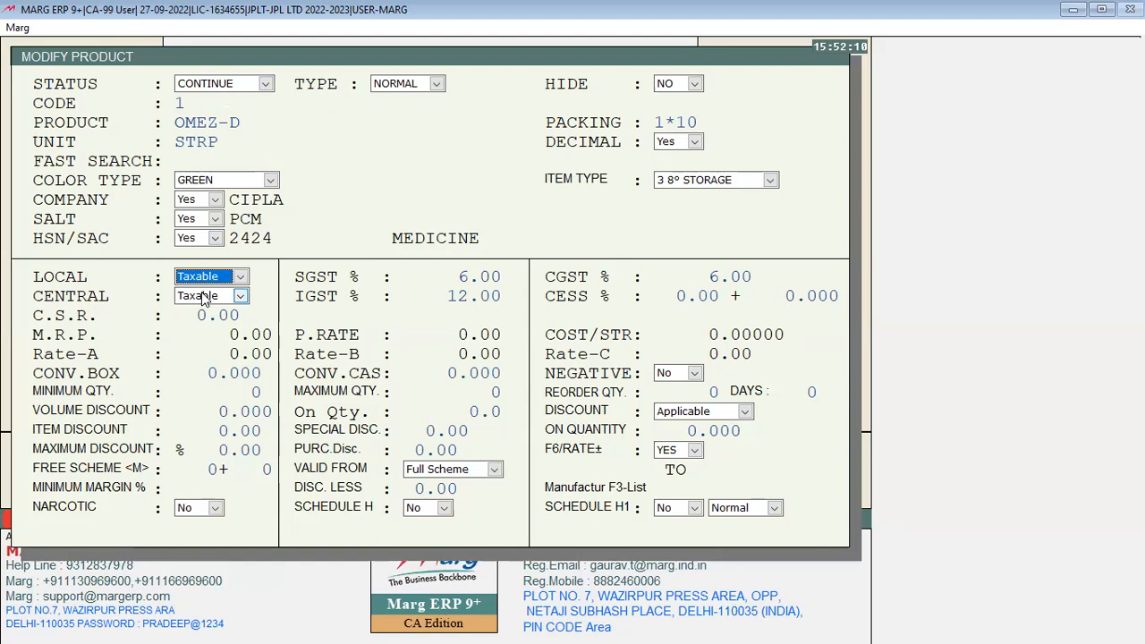
pyautogui.press('Return')
pyautogui.press('Return')
pyautogui.press('Return')
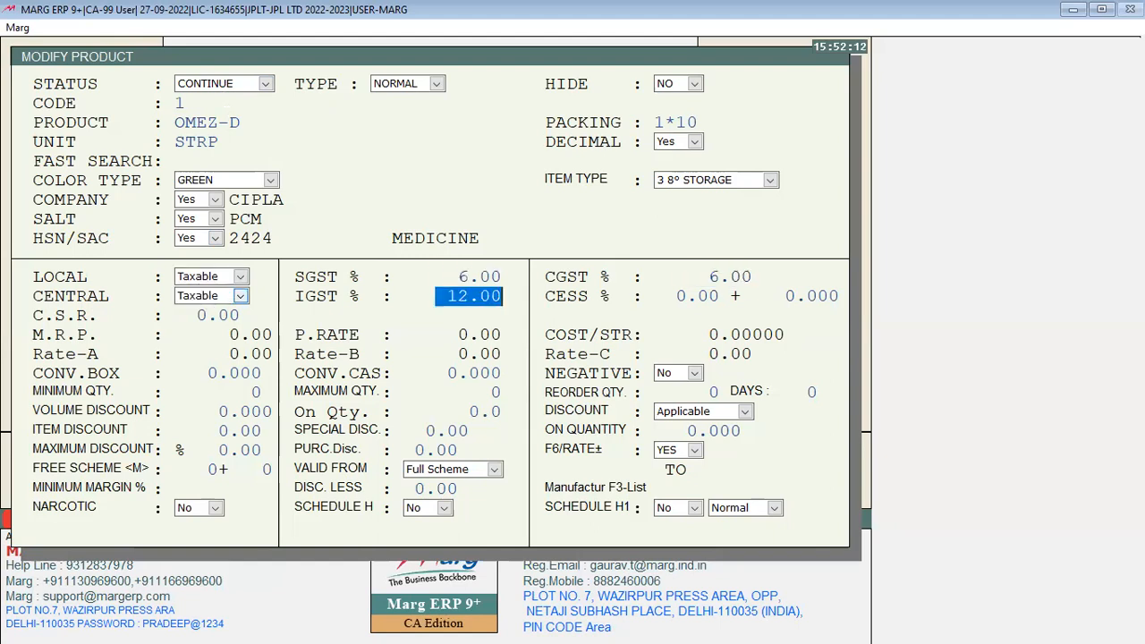
pyautogui.press('Return')
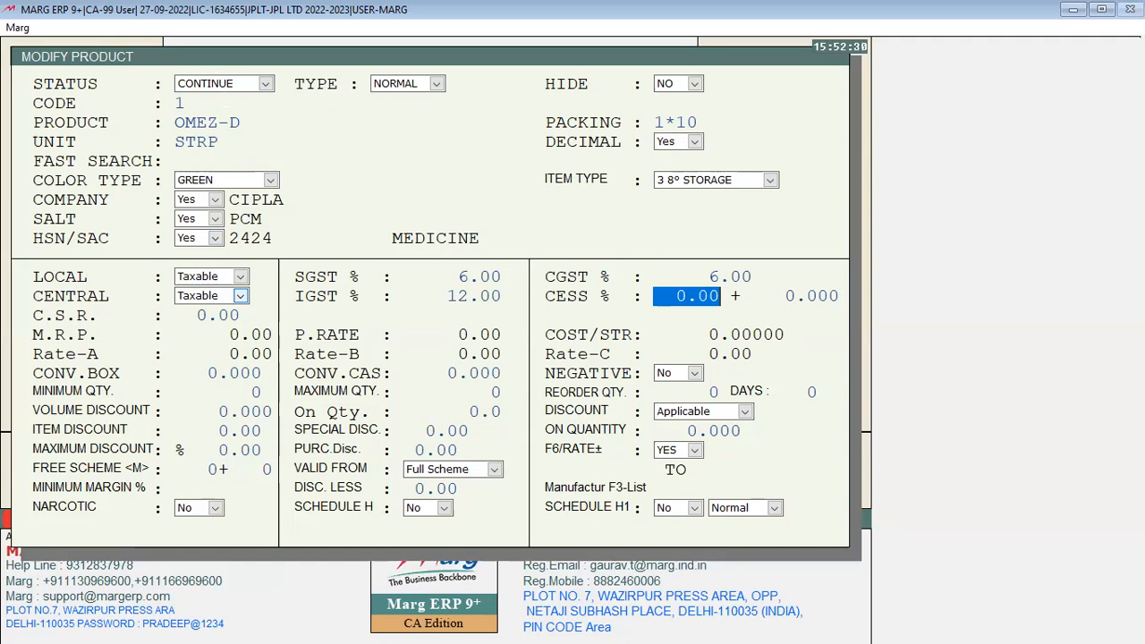
pyautogui.click(790, 296)
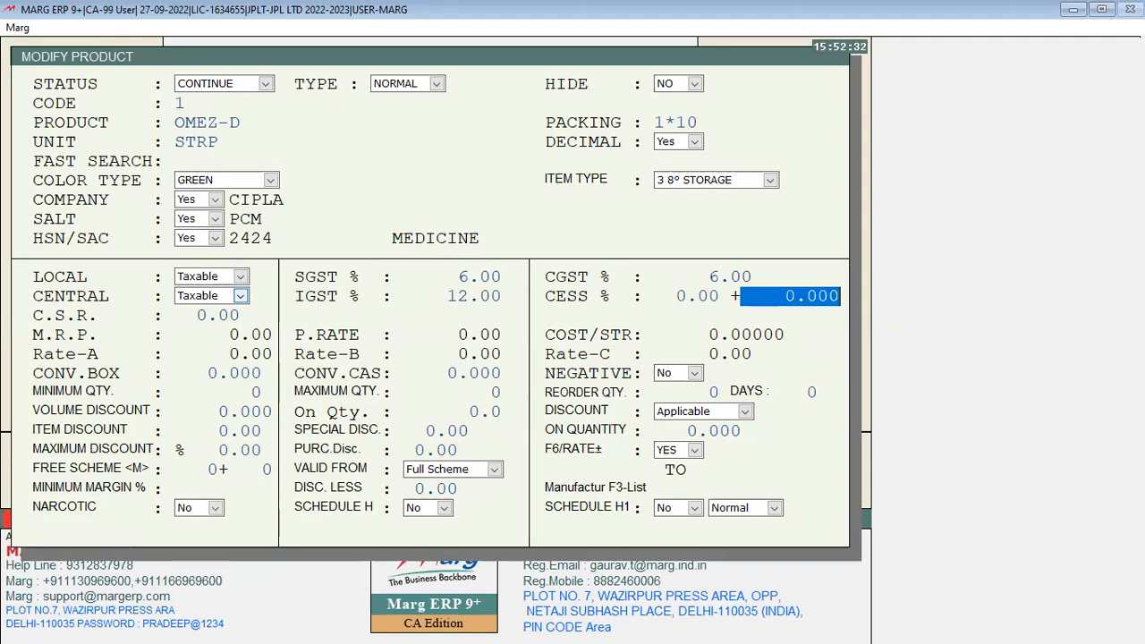
pyautogui.click(218, 315)
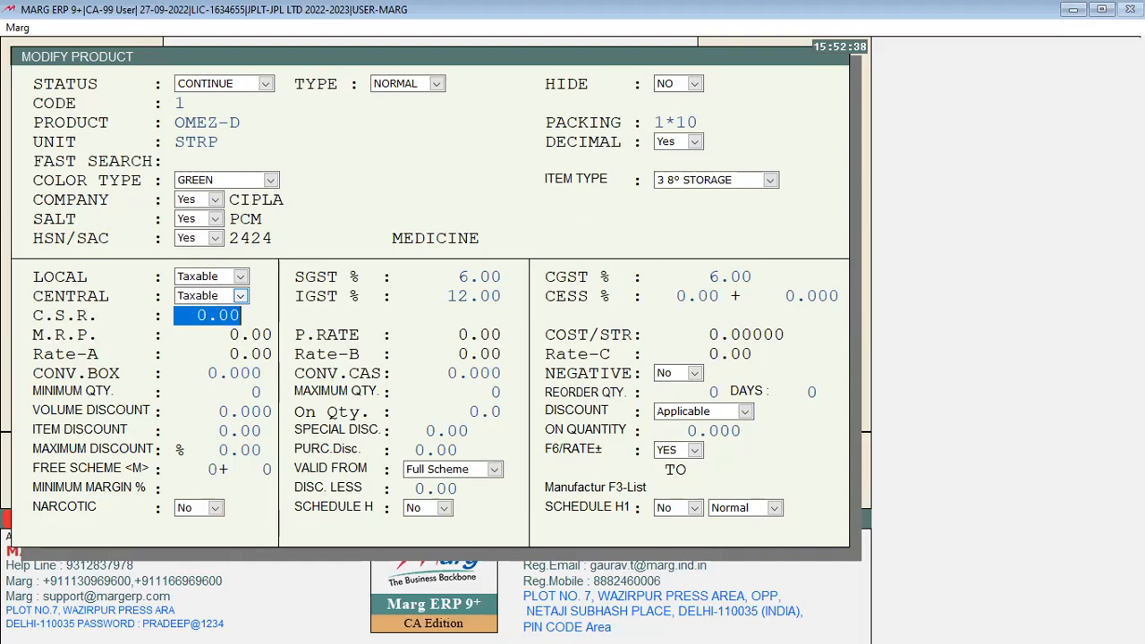
# Exit the OMEZ-D product record without saving
pyautogui.press('Return')
pyautogui.press('Up')
pyautogui.press('Escape')
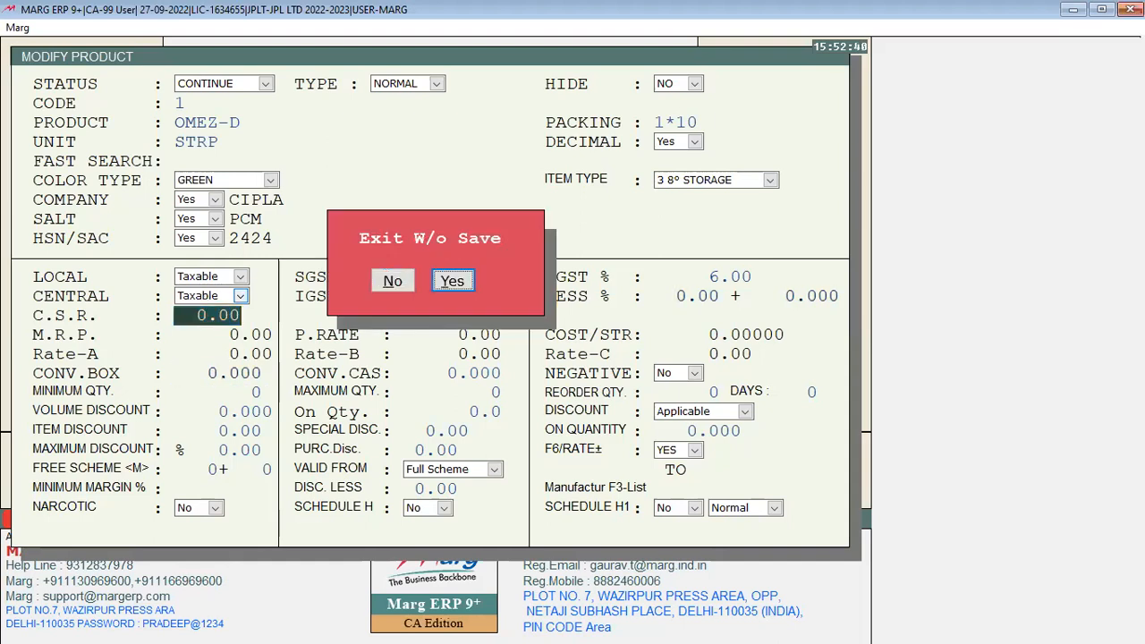
pyautogui.press('Return')
# Start a new product named OMEZ-D CAP with packing 1*10 and unit STRP
pyautogui.press('Insert')
pyautogui.write('OMEZ-D CA')
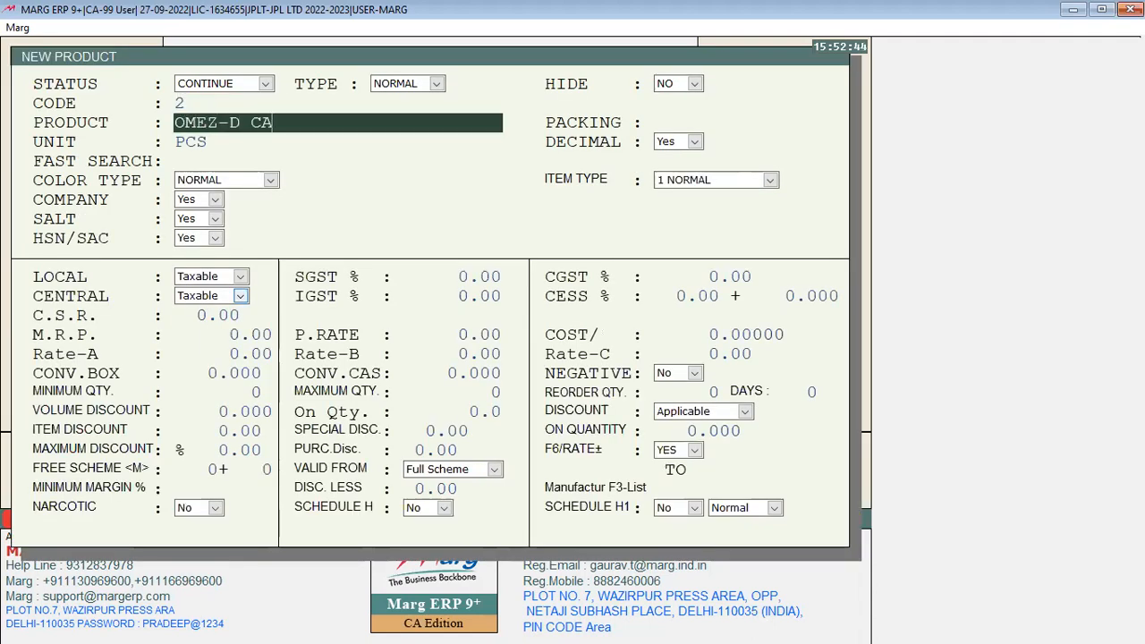
pyautogui.write('P')
pyautogui.press('Return')
pyautogui.write('1*1')
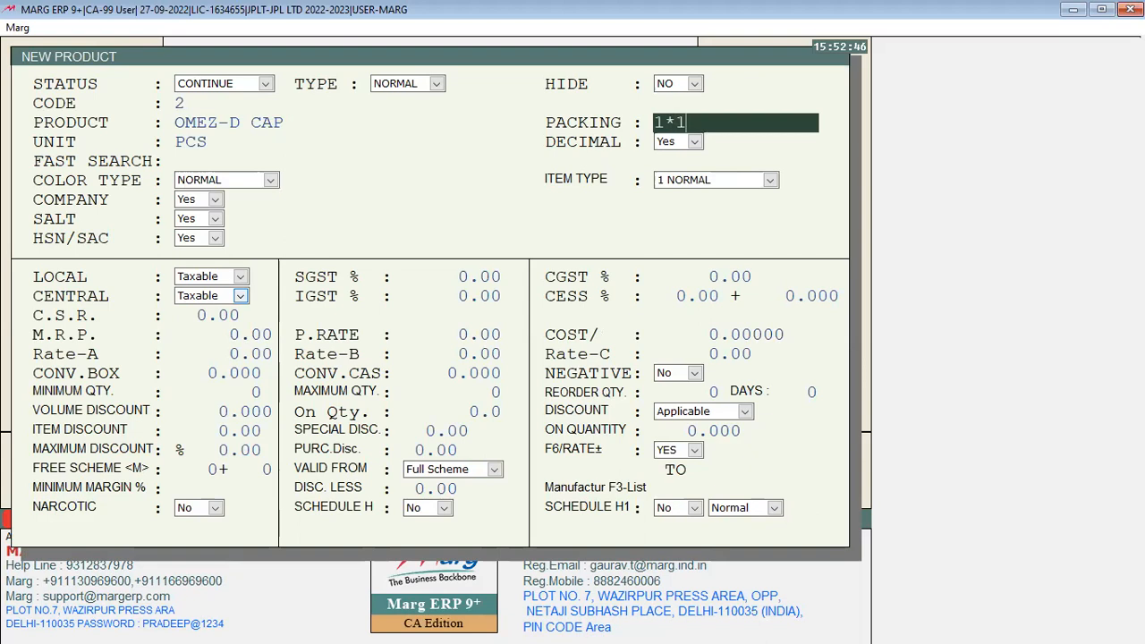
pyautogui.write('0')
pyautogui.press('Return')
pyautogui.write('STRP')
pyautogui.press('Return')
# Keep the normal color and item types and assign company CIPLA, salt PCM and HSN/SAC 2424 MEDICINE
pyautogui.press('Return')
pyautogui.press('Return')
pyautogui.press('Return')
pyautogui.press('Down')
pyautogui.press('Return')
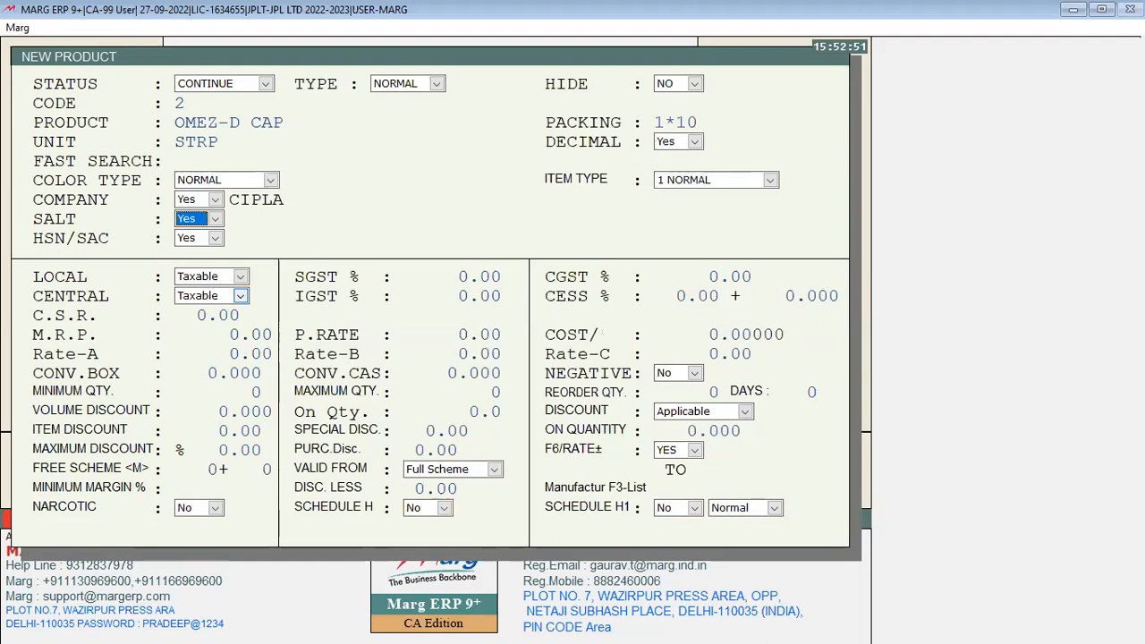
pyautogui.press('Return')
pyautogui.hotkey('alt', 'Down')
pyautogui.press('Return')
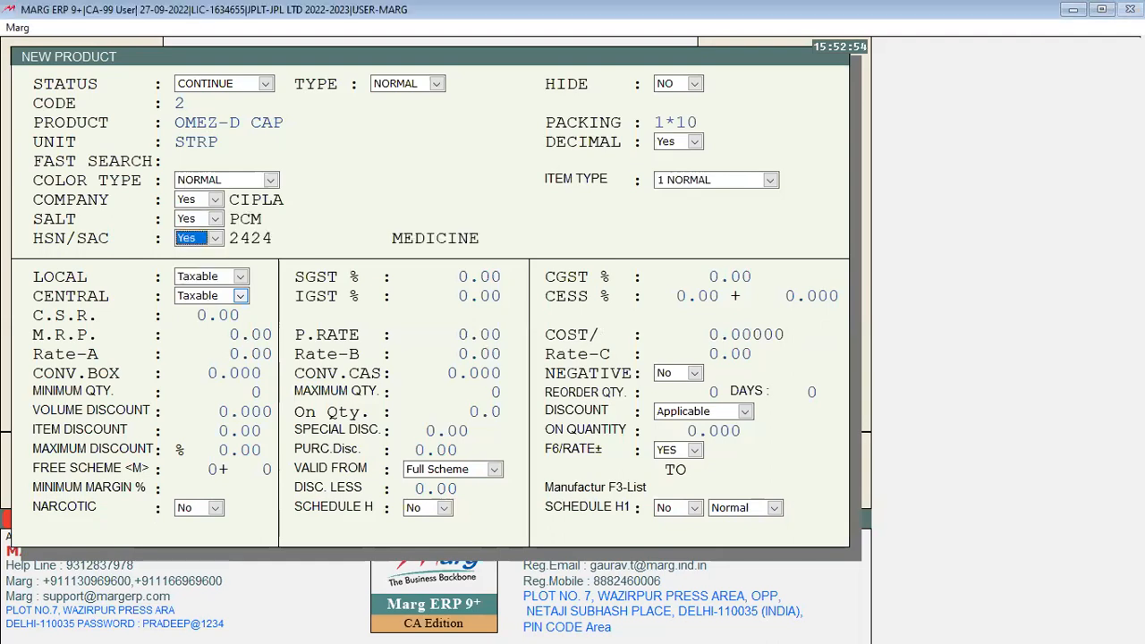
# Keep Local and Central as Taxable and accept SGST 6%, CGST 6%, IGST 12% and zero CESS and C.S.R
pyautogui.press('Return')
pyautogui.press('Return')
pyautogui.press('Return')
pyautogui.press('Return')
pyautogui.press('Return')
pyautogui.press('Return')
pyautogui.press('Return')
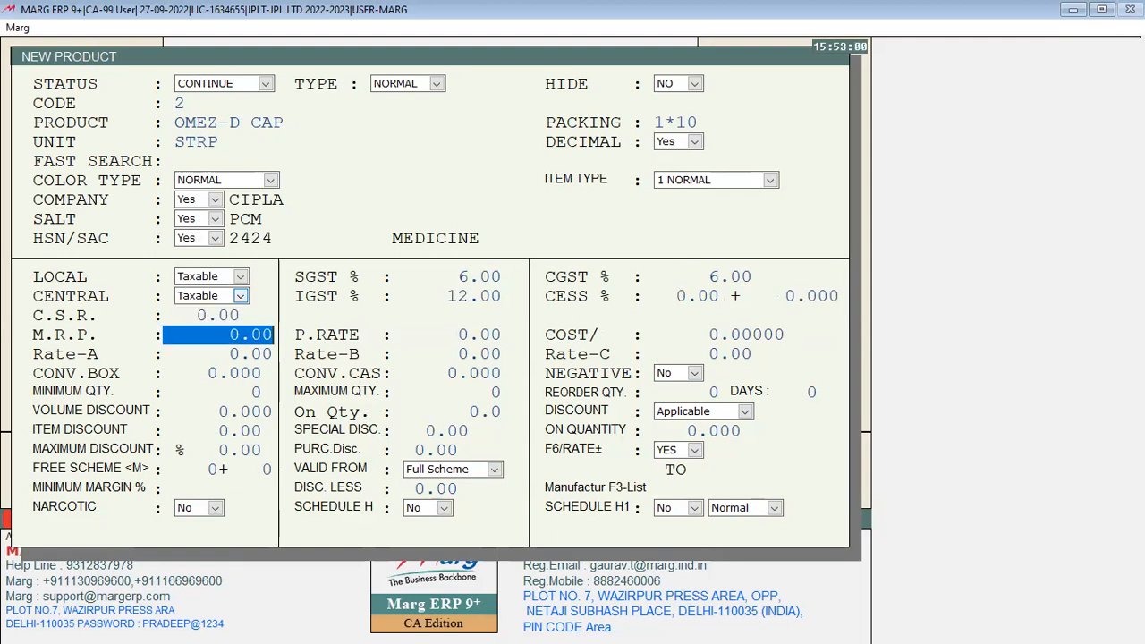
# Review the product's M.R.P., purchase rate, cost and Rate-A to Rate-C fields
pyautogui.press('Return')
pyautogui.press('Return')
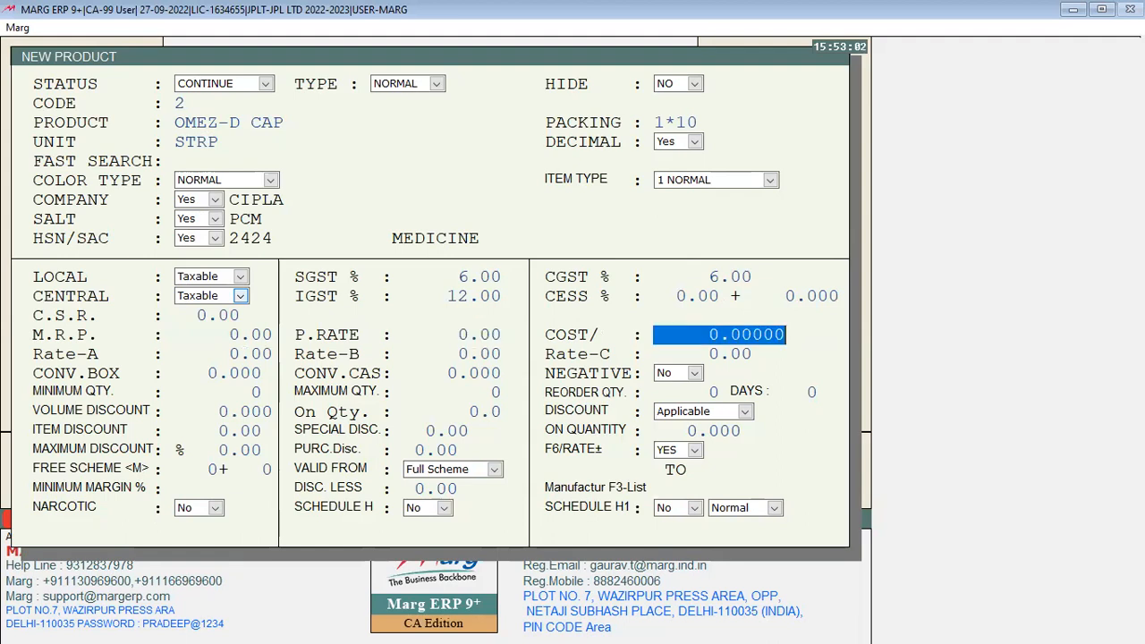
pyautogui.press('Return')
pyautogui.press('Return')
pyautogui.press('Return')
pyautogui.press('Return')
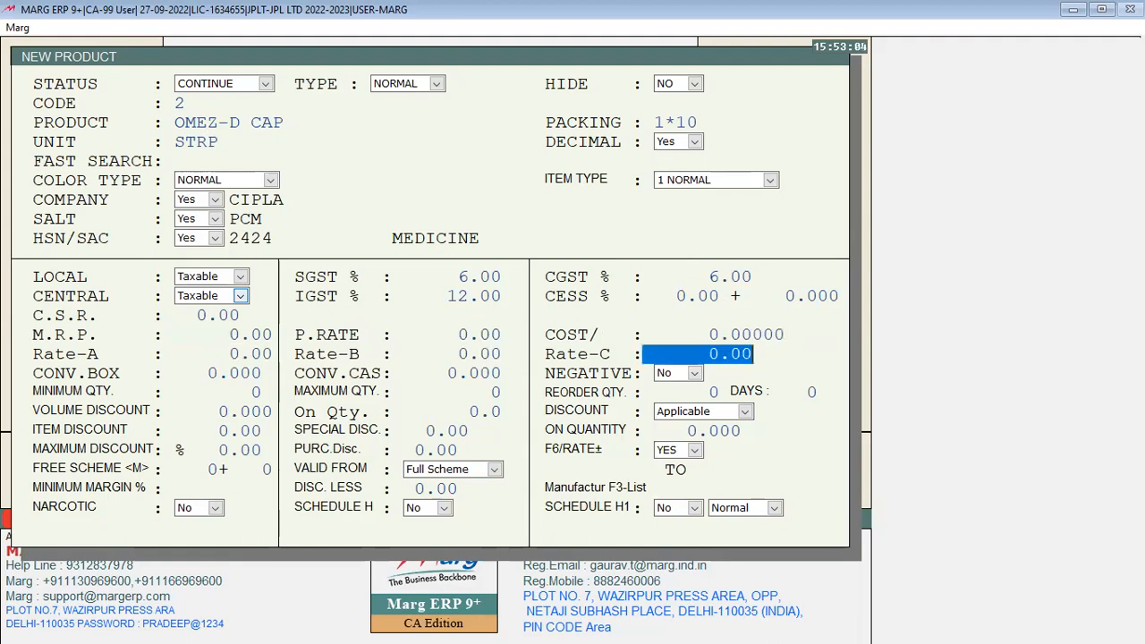
pyautogui.press('Up')
pyautogui.press('Up')
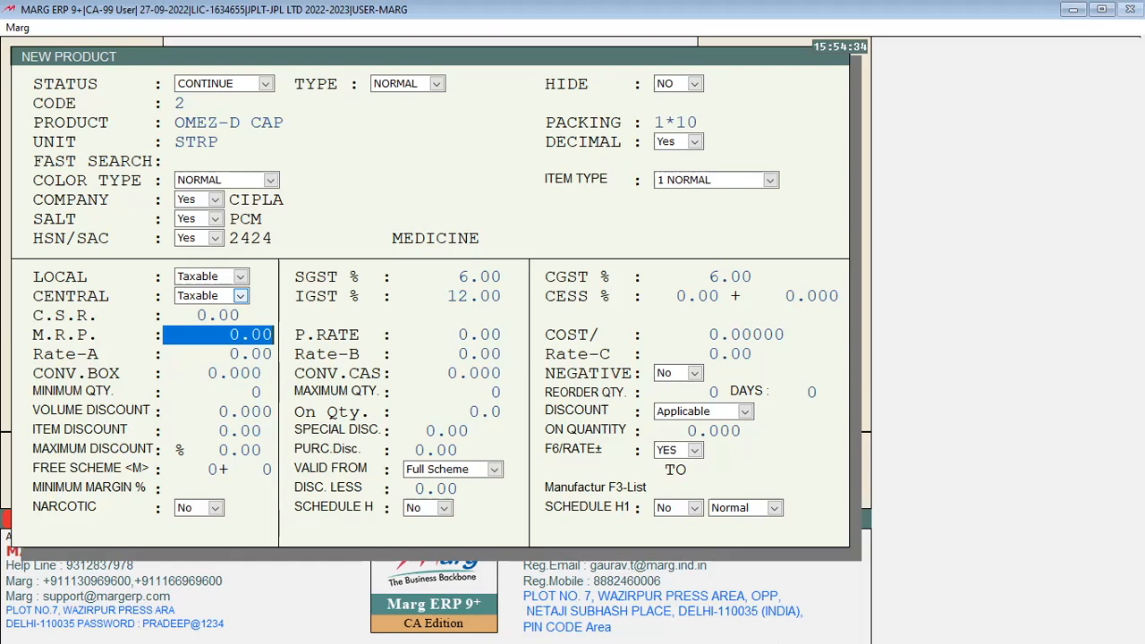
# Set the M.R.P. to 200 and the purchase rate to 80, leaving the cost at zero
pyautogui.write('200')
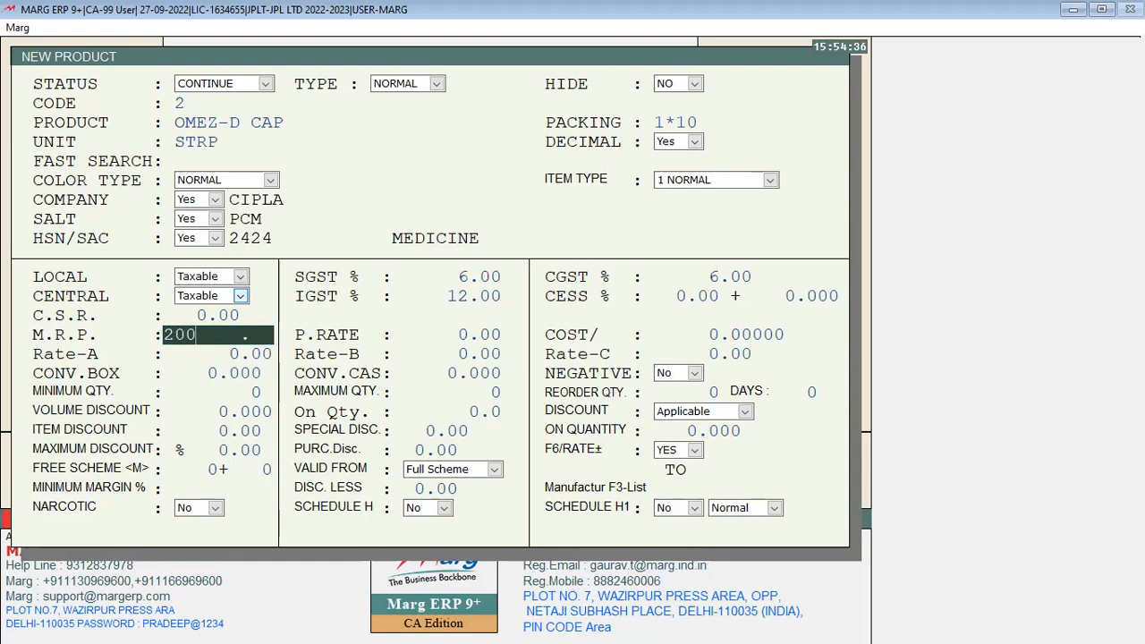
pyautogui.press('Return')
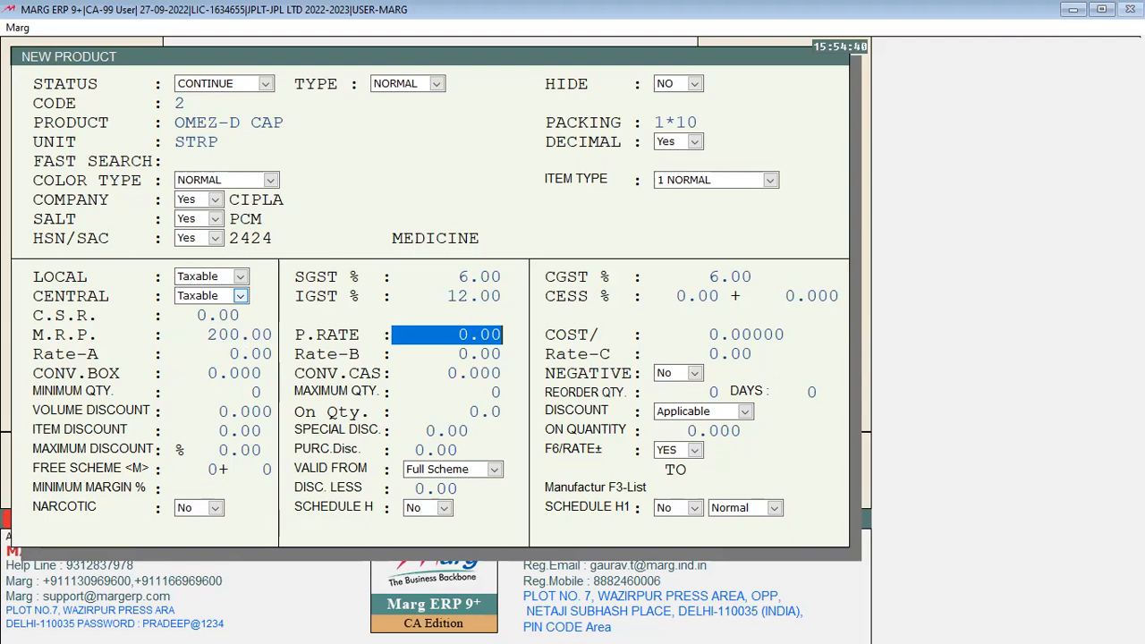
pyautogui.write('80')
pyautogui.press('Return')
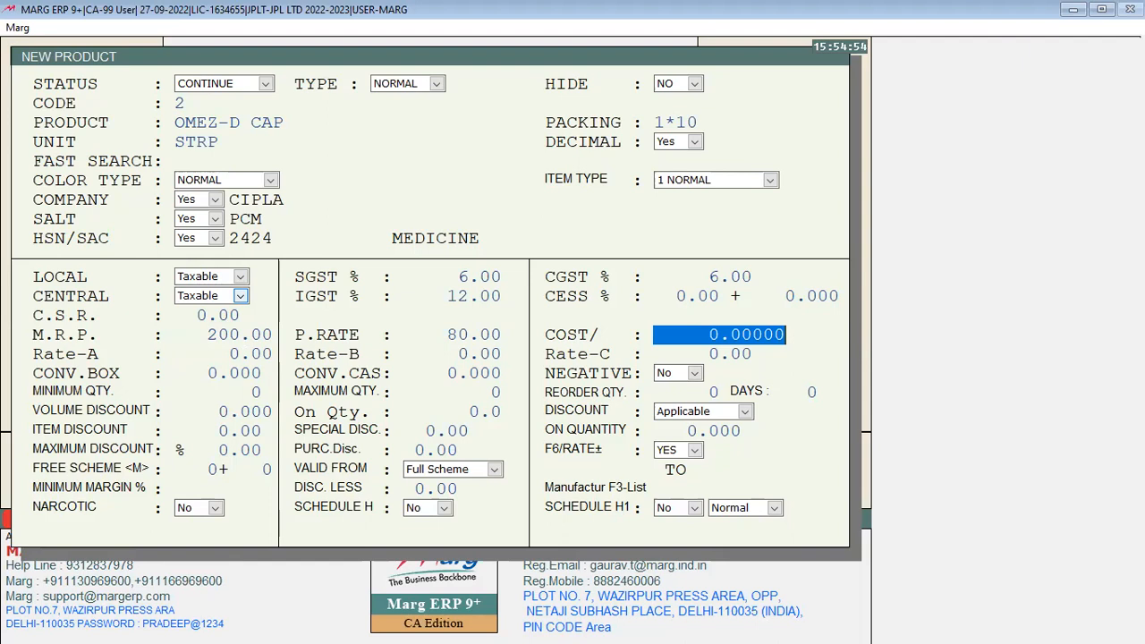
pyautogui.press('Return')
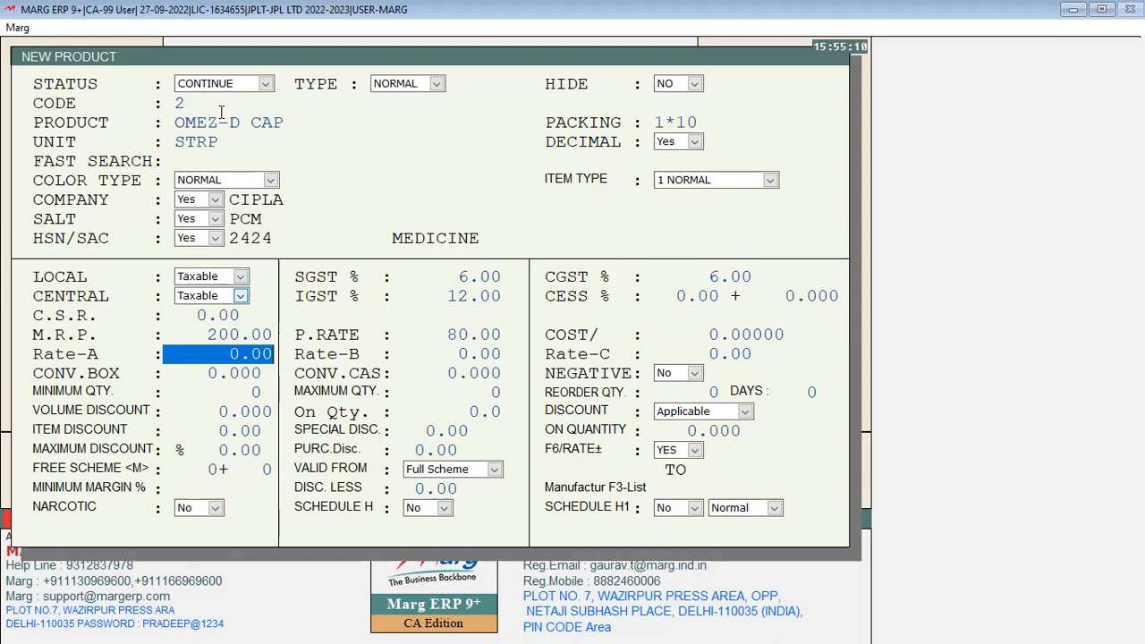
# Set Rate-A to 140 and Rate-B to 160
pyautogui.write('140')
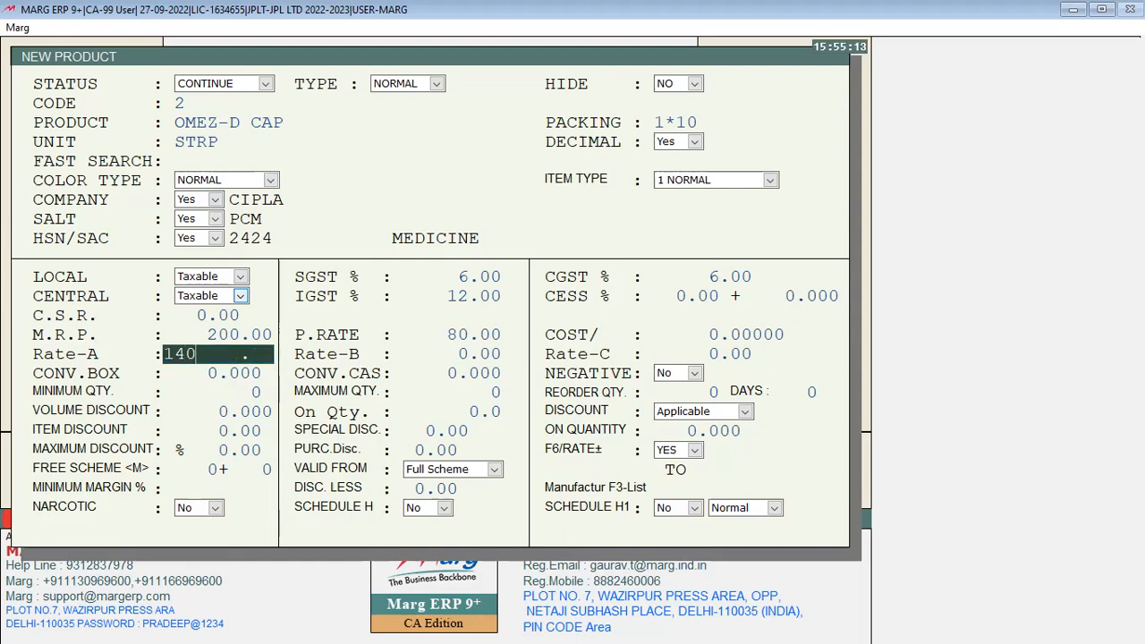
pyautogui.press('Return')
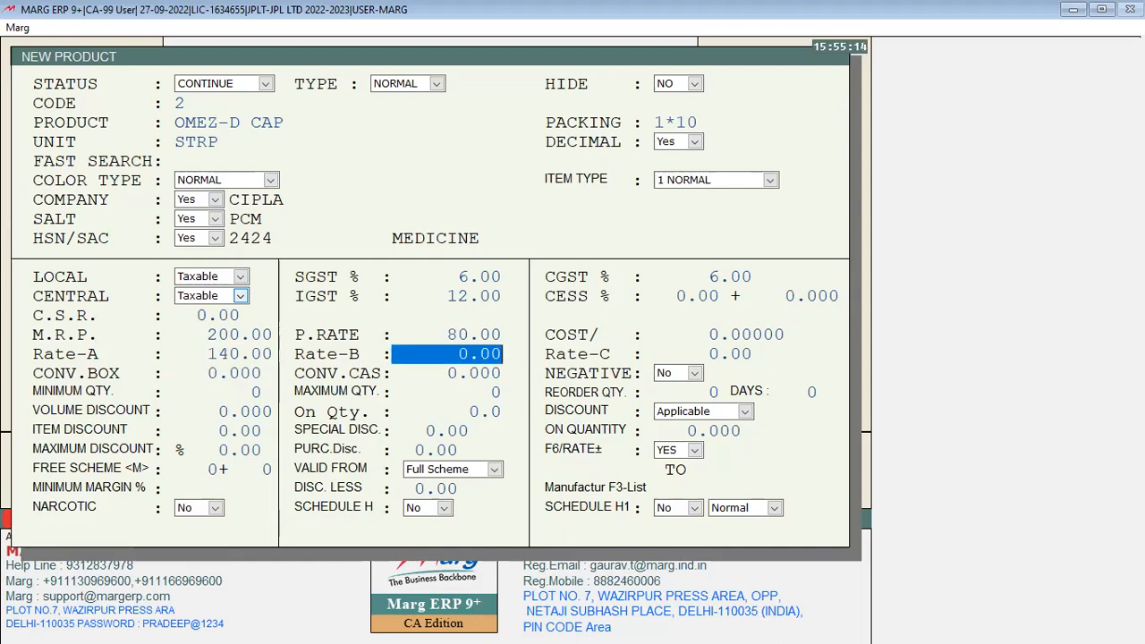
pyautogui.write('160')
pyautogui.press('Return')
# Clear the product's Rate-B and keep Rate-A at 140
pyautogui.press('Up')
pyautogui.press('Up')
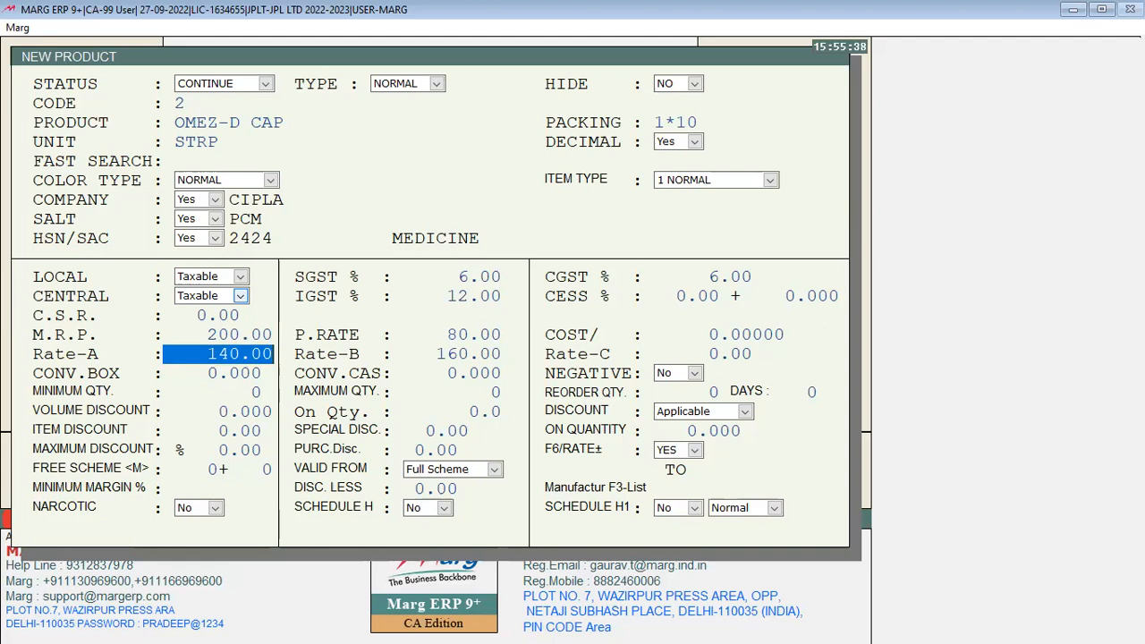
pyautogui.press('Return')
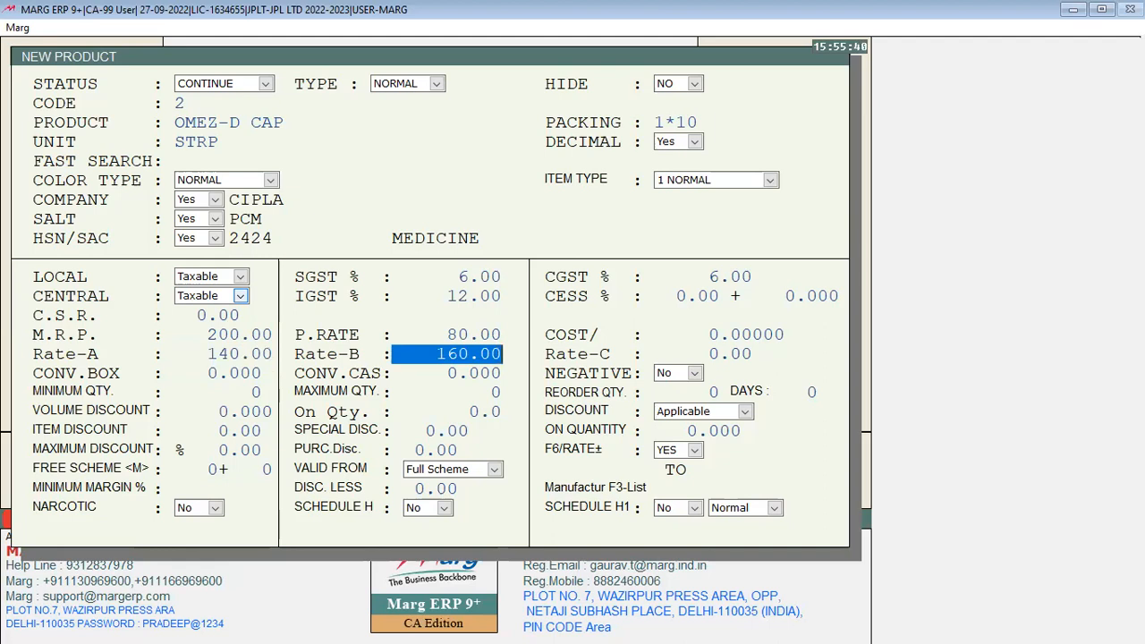
pyautogui.press('BackSpace')
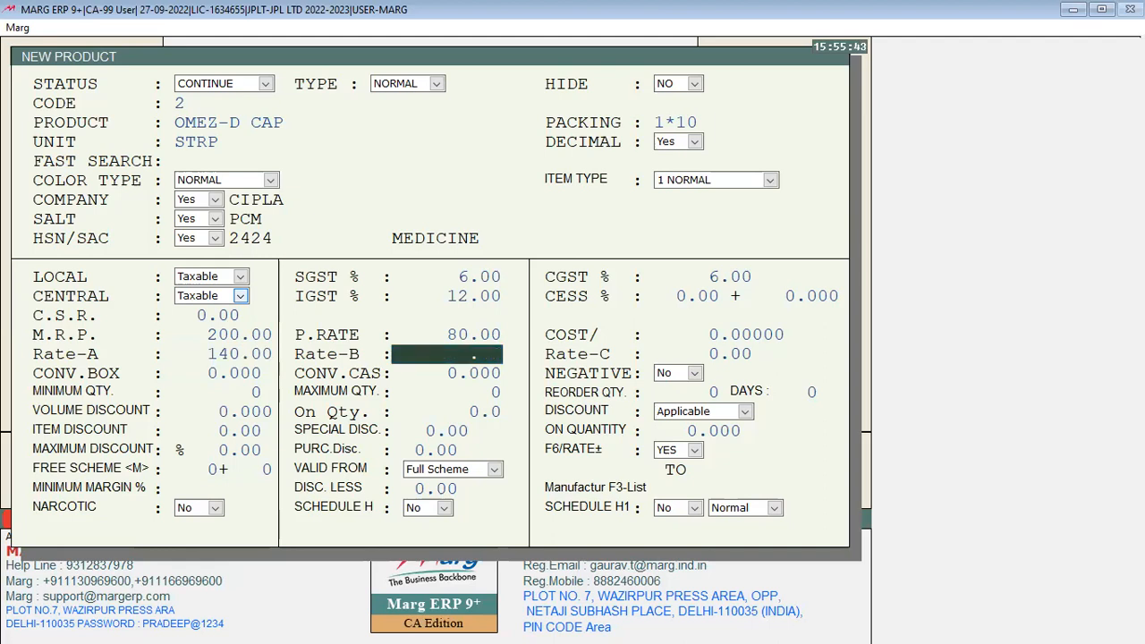
pyautogui.press('Up')
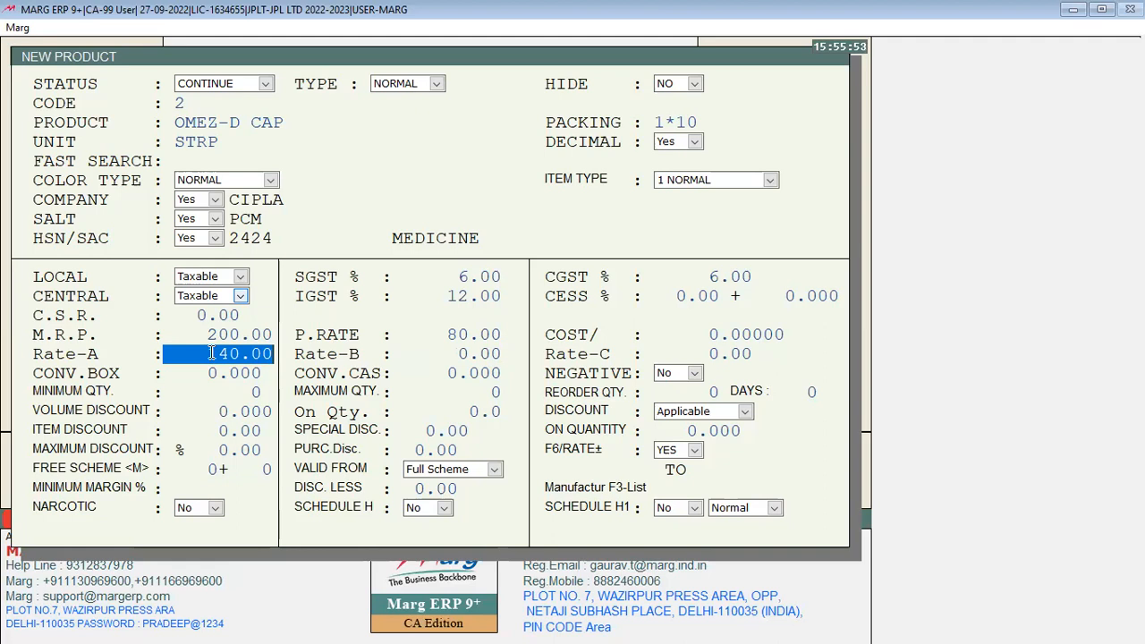
# Accept the remaining default fields, save the OMEZ-D CAP product and leave the next blank product form
pyautogui.press('Return')
pyautogui.press('Return')
pyautogui.press('Return')
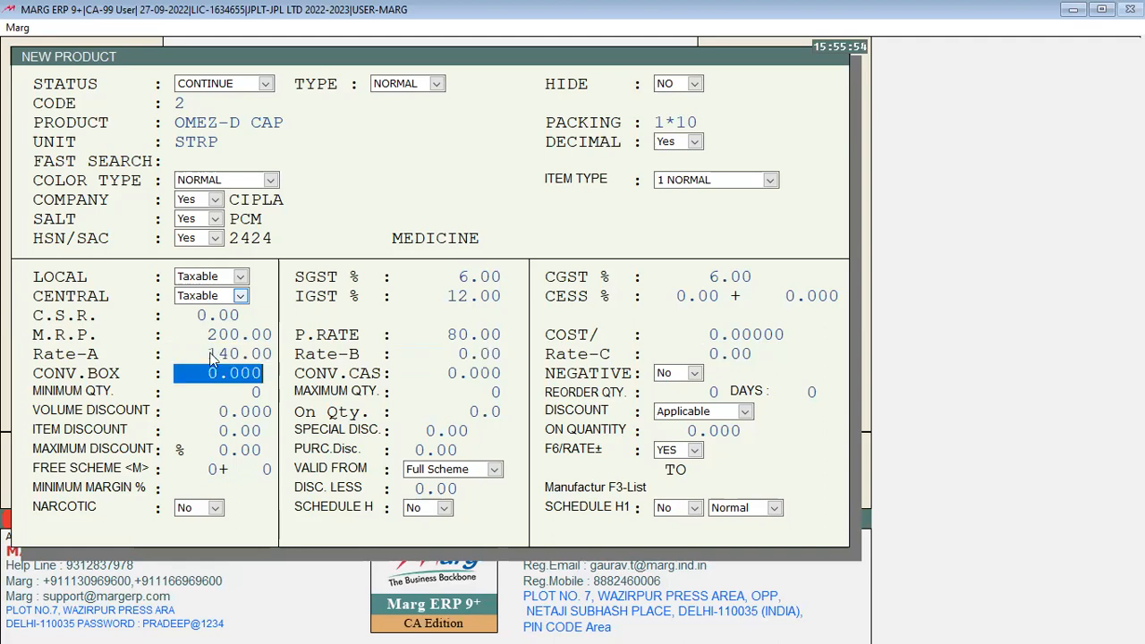
pyautogui.press('Return')
pyautogui.press('Return')
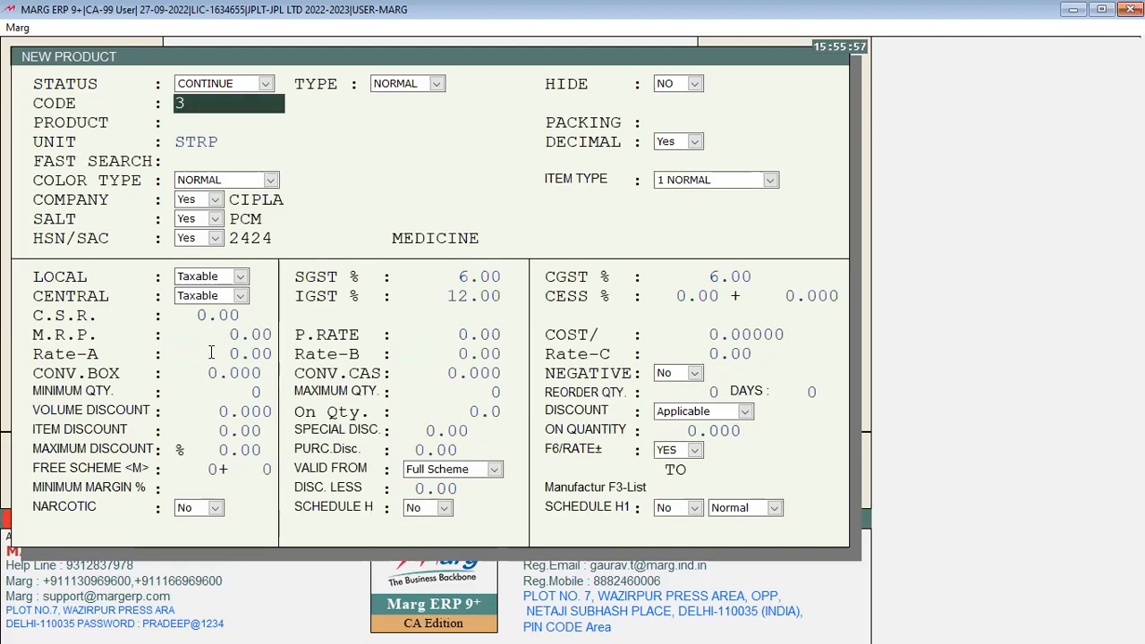
pyautogui.press('Escape')
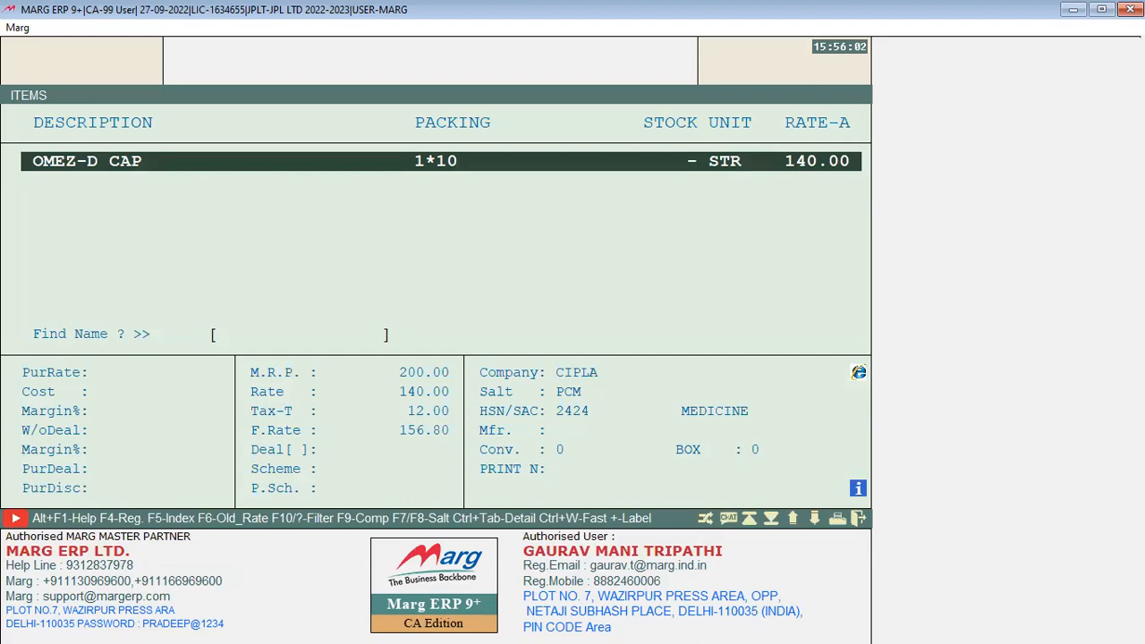
# Open the saved OMEZ-D CAP item to check its details, and close it without changes
pyautogui.press('Return')
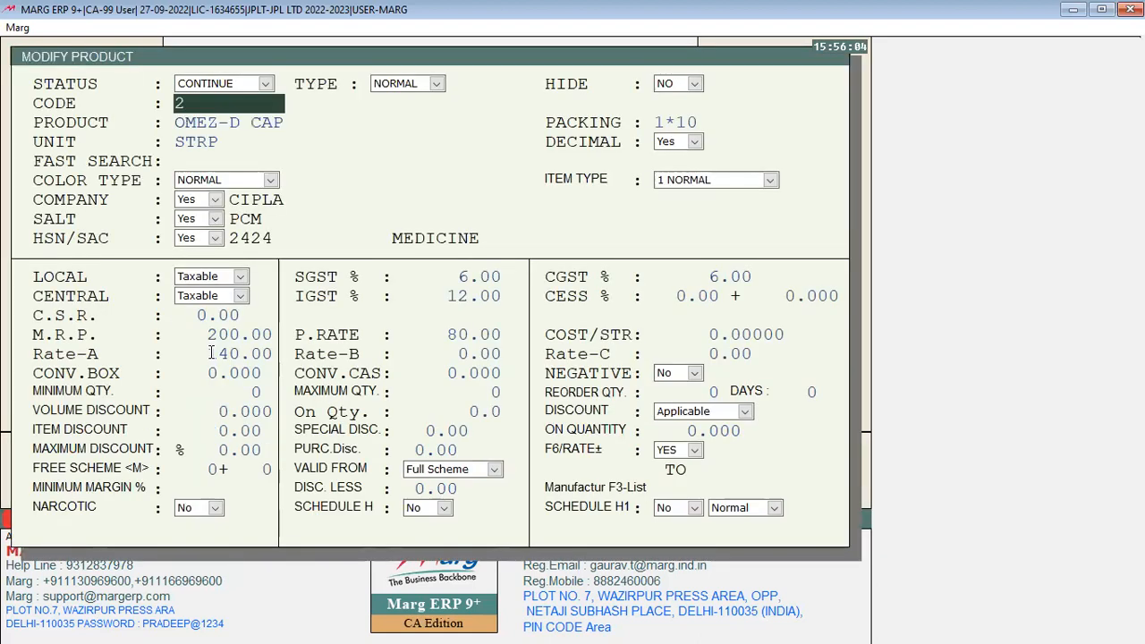
pyautogui.press('Escape')
pyautogui.press('y')
pyautogui.press('Escape')
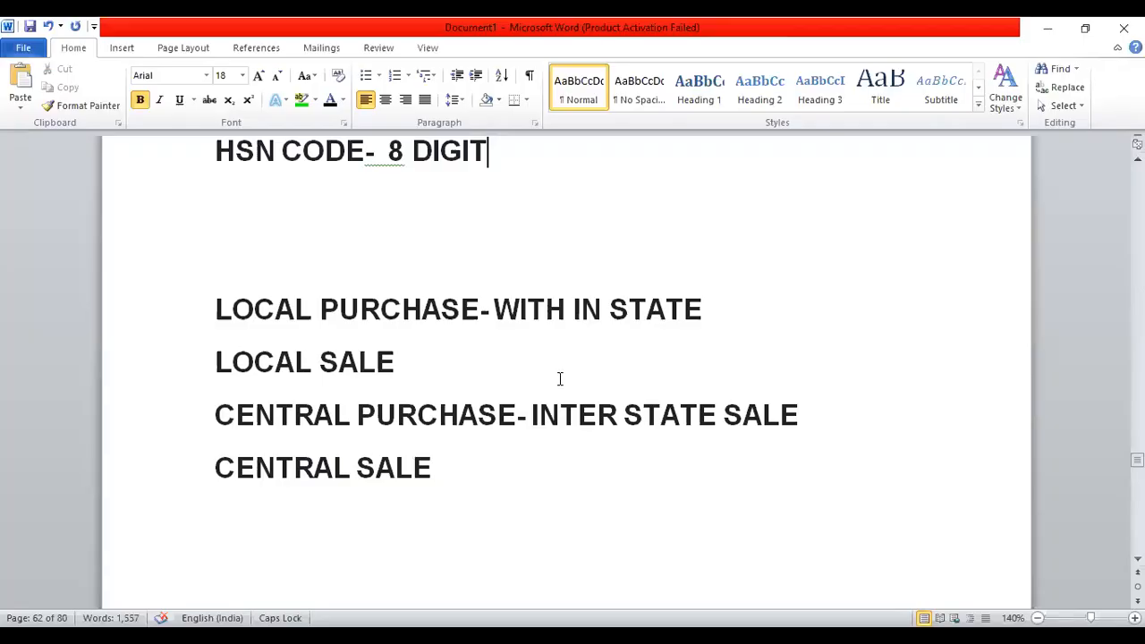
# Switch to the Word notes and find the example of goods purchased on credit from AK LTD
pyautogui.scroll(5, 561, 378)
pyautogui.scroll(10, 560, 378)
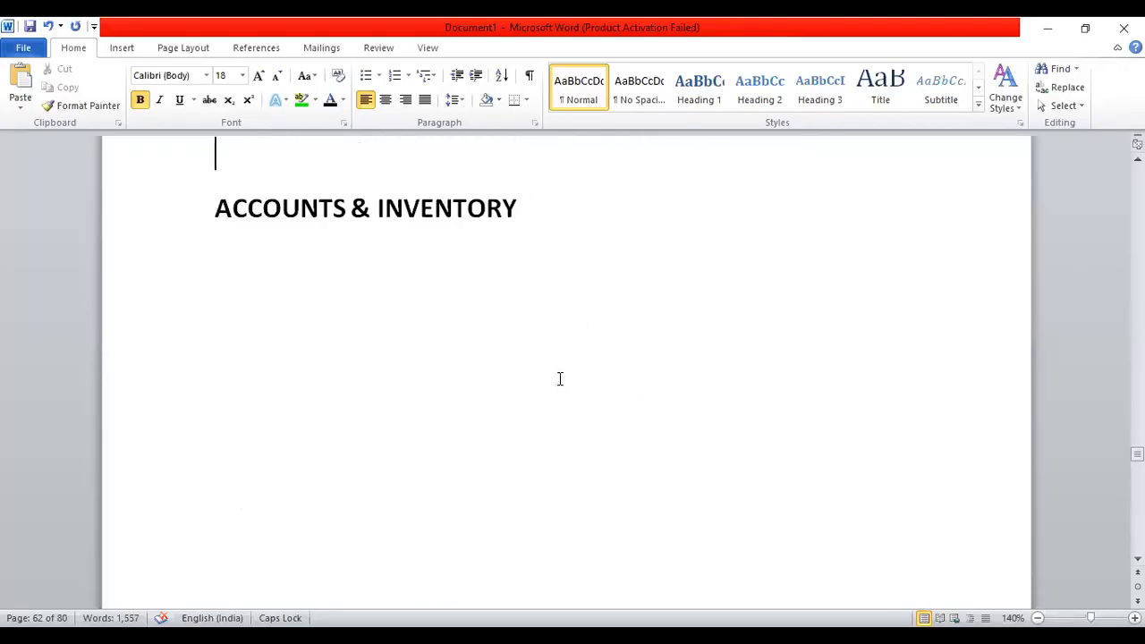
pyautogui.press('Up')
pyautogui.press('Up')
pyautogui.press('Up')
pyautogui.press('Up')
pyautogui.press('Up')
pyautogui.press('Up')
pyautogui.press('Down')
pyautogui.press('Down')
pyautogui.press('Down')
pyautogui.press('Down')
pyautogui.press('Down')
pyautogui.press('Down')
pyautogui.press('Down')
pyautogui.press('Down')
pyautogui.press('Down')
pyautogui.press('Down')
pyautogui.press('Down')
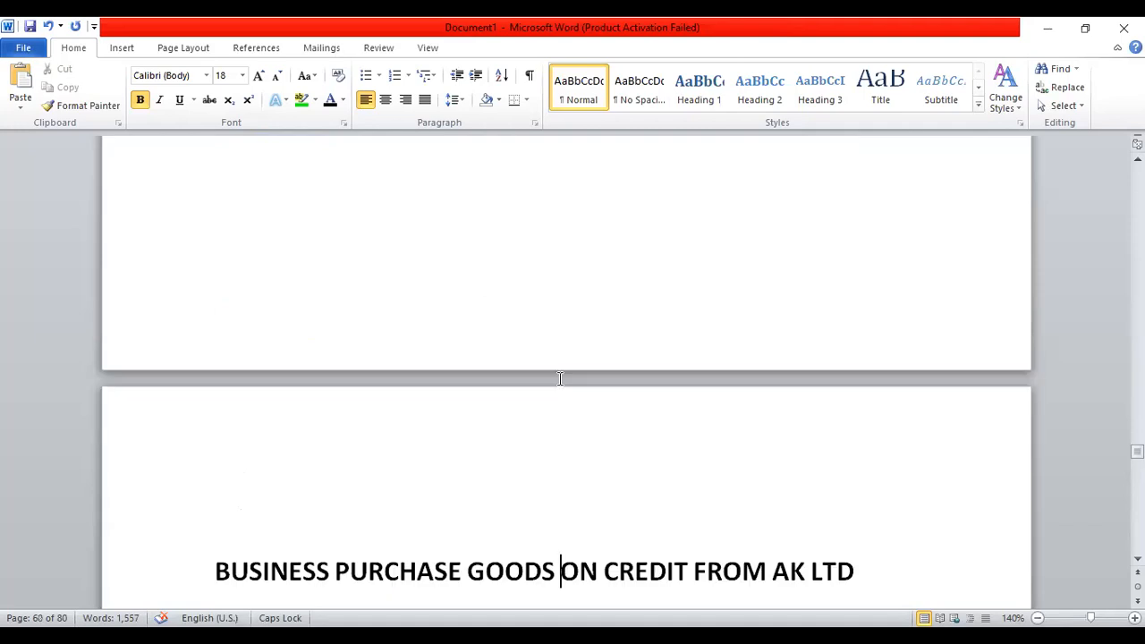
pyautogui.press('Down')
pyautogui.press('Down')
pyautogui.press('Down')
pyautogui.press('Down')
pyautogui.press('Down')
pyautogui.press('Down')
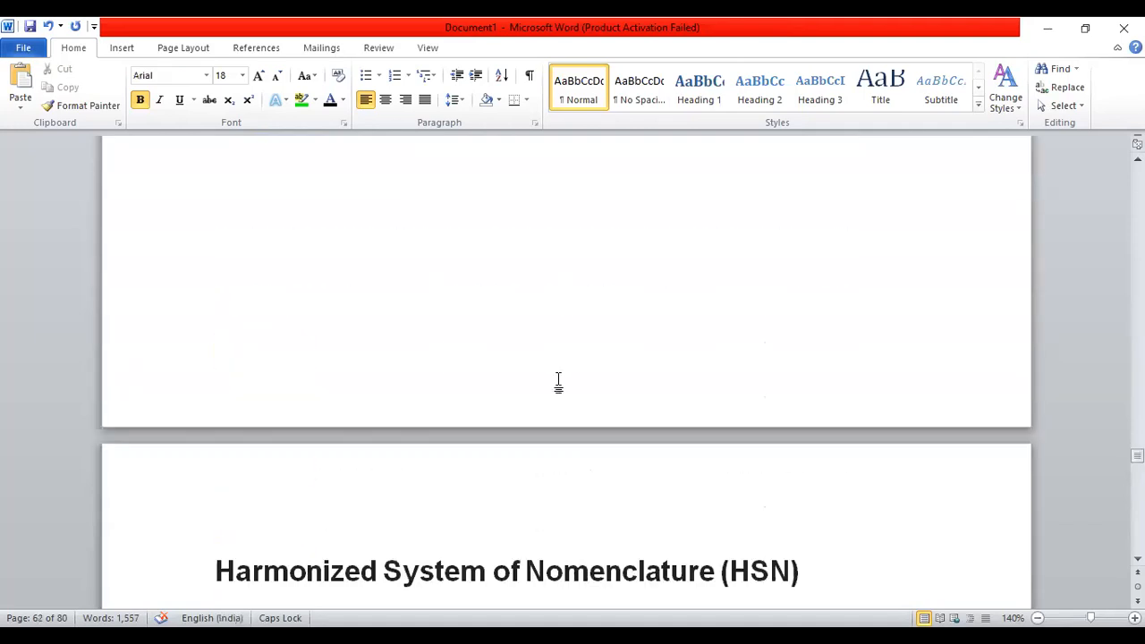
pyautogui.press('Up')
pyautogui.press('Up')
pyautogui.press('Up')
pyautogui.press('Up')
pyautogui.press('Up')
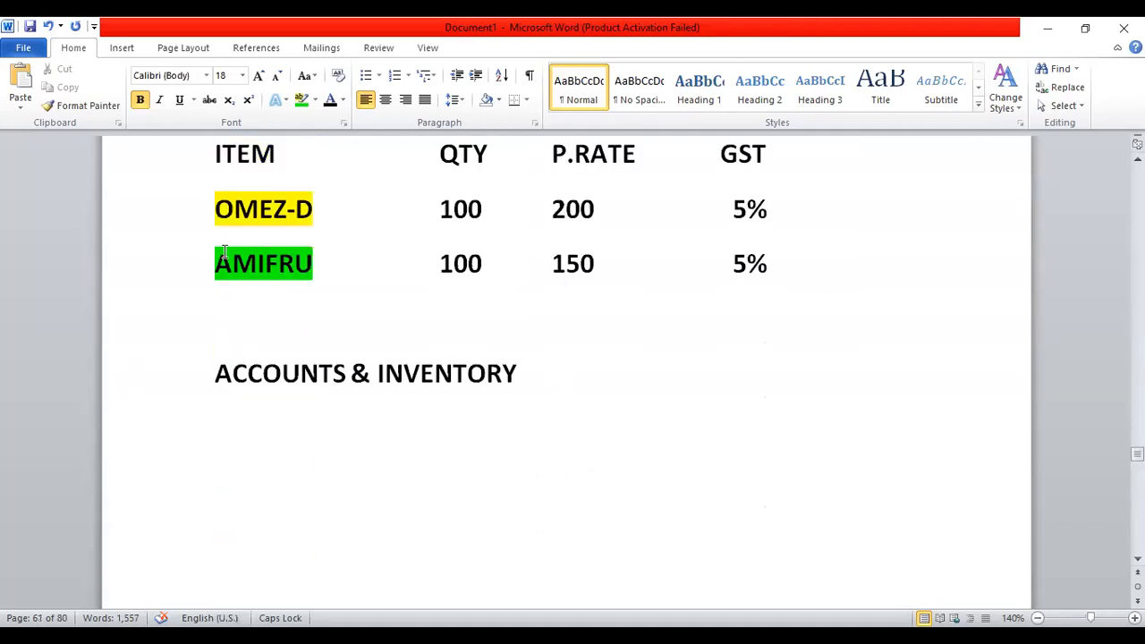
# Delete the AMIFRU row and the ACCOUNTS & INVENTORY line below it from the purchase example
pyautogui.moveTo(240, 267); pyautogui.dragTo(562, 365)
pyautogui.press('Delete')
pyautogui.press('Up')
pyautogui.press('Up')
pyautogui.press('Up')
pyautogui.press('Up')
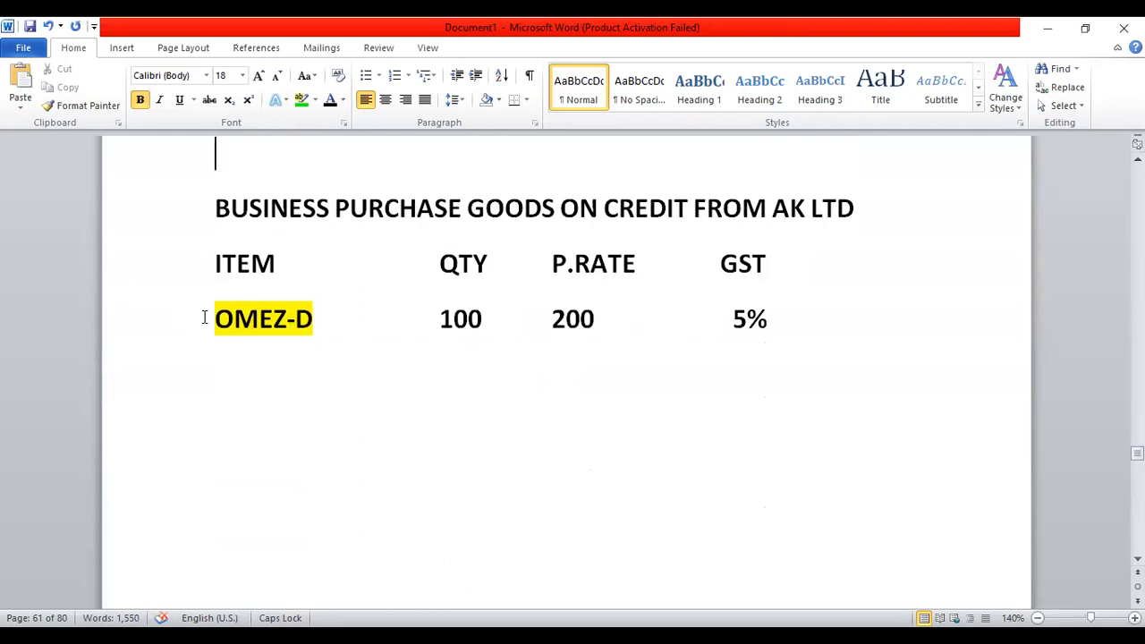
# Remove the yellow highlight from OMEZ-D in the item table
pyautogui.moveTo(215, 320); pyautogui.dragTo(324, 322)
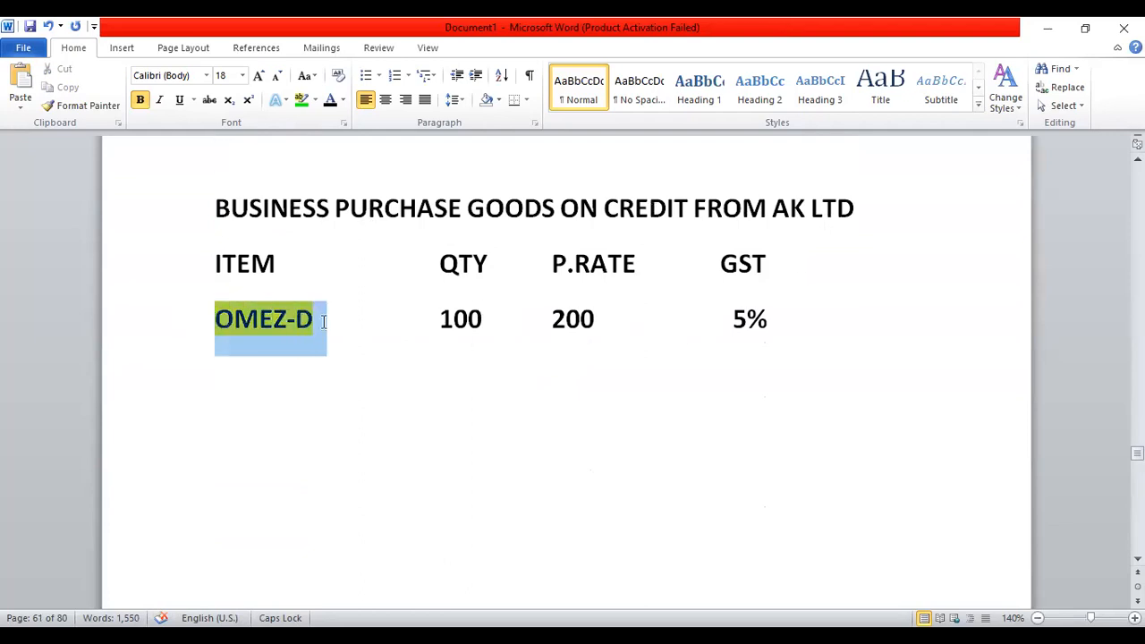
pyautogui.click(316, 101)
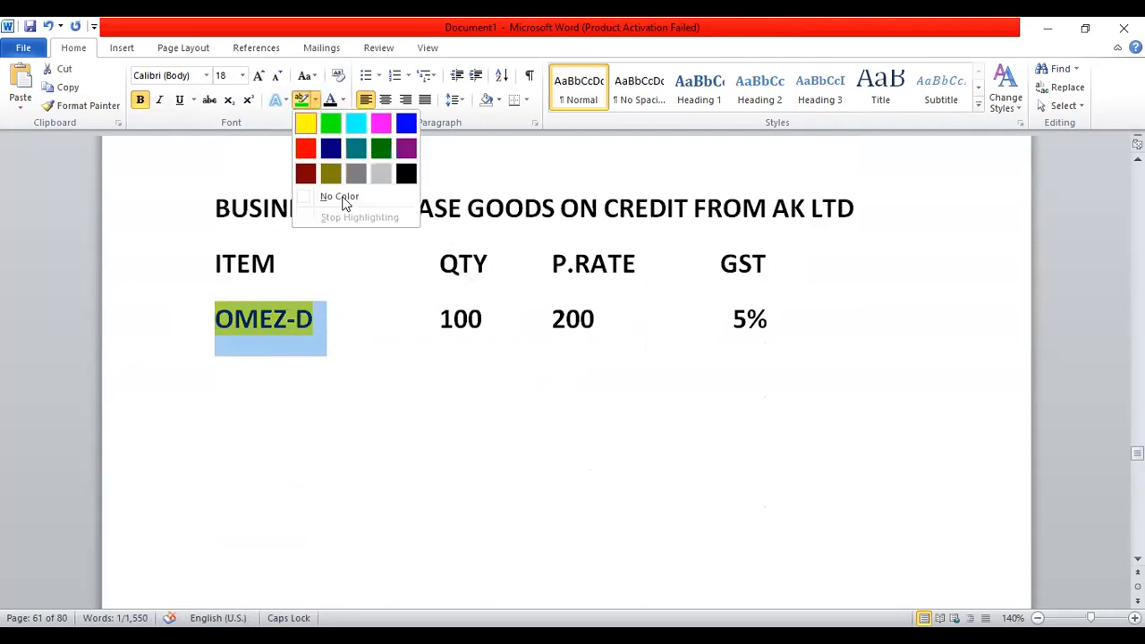
pyautogui.click(356, 373)
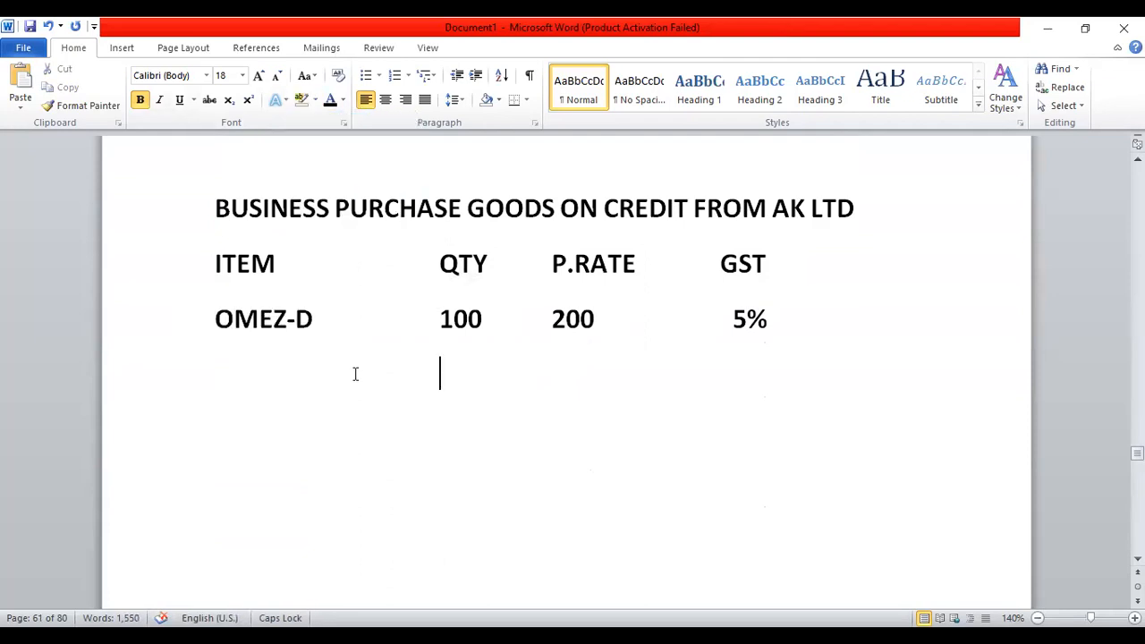
# Start a numbered list below the item row with "1- ITEM CREATE" and extend the item name to OMEZ-D CAP
pyautogui.press('Return')
pyautogui.write('1- ')
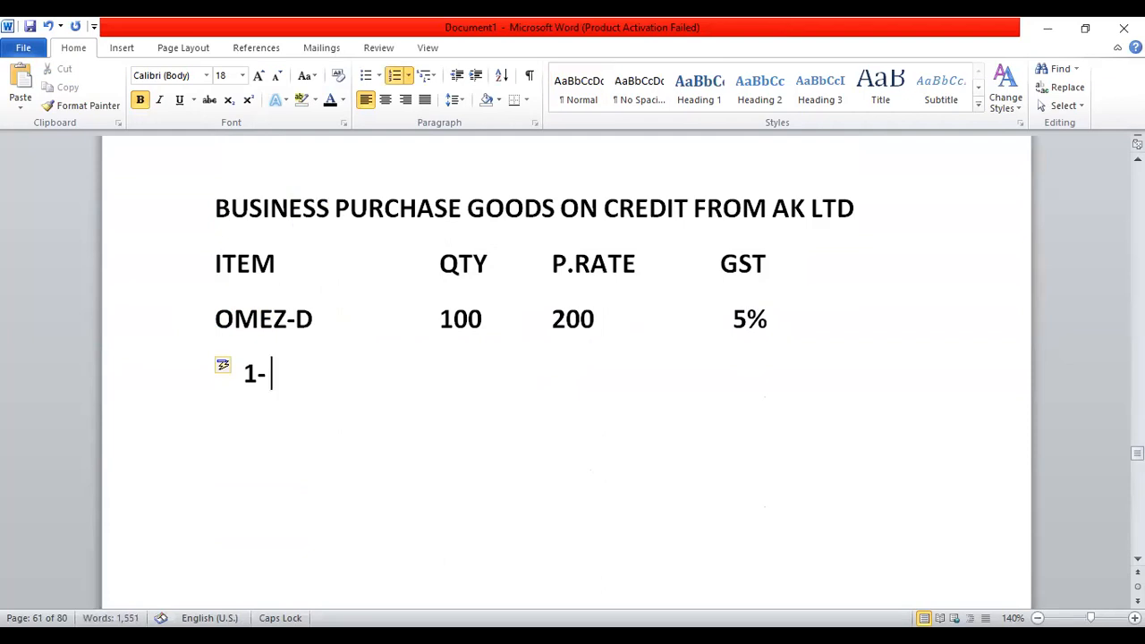
pyautogui.write('ITEM')
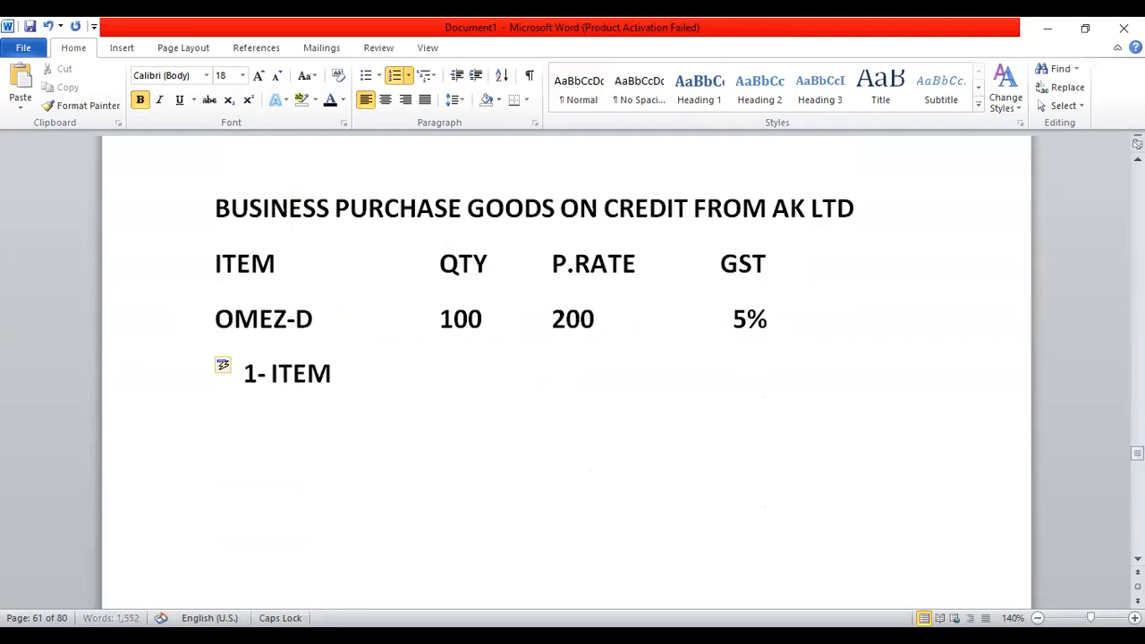
pyautogui.write(' CREATE')
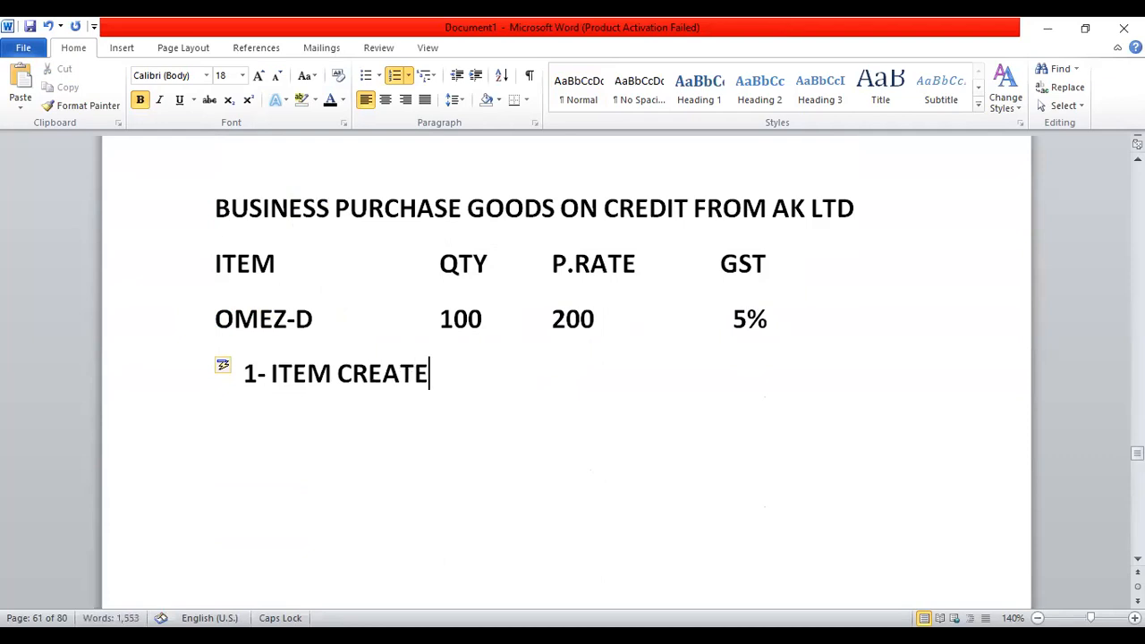
pyautogui.click(329, 317)
pyautogui.write('CAP')
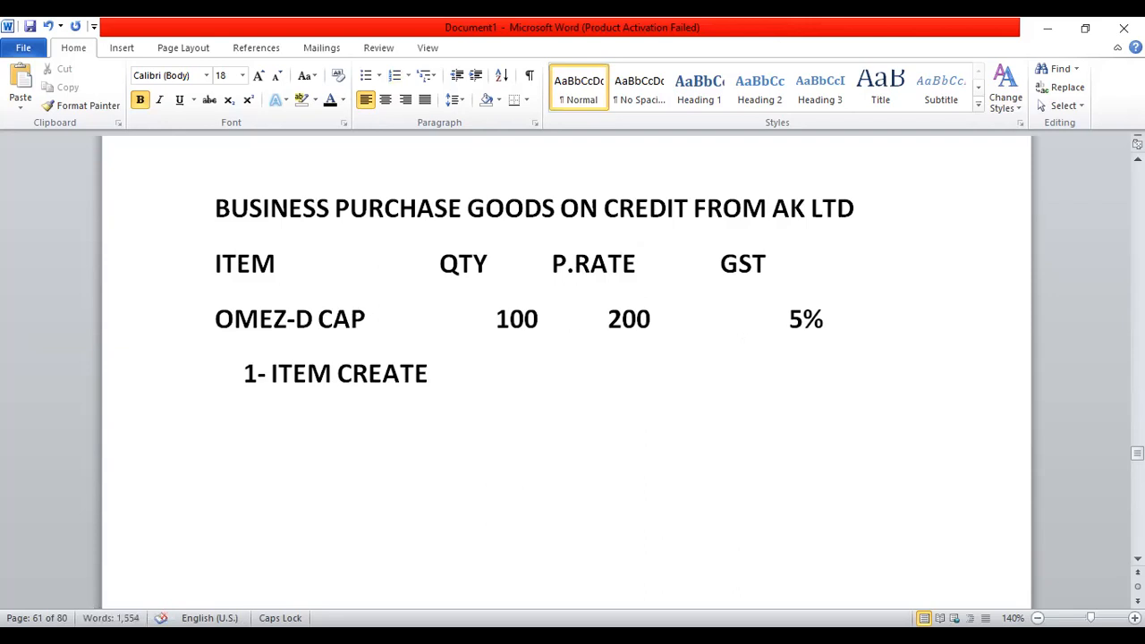
# Add "GROUP" and "LEDGER -" as the second and third entries of the numbered list
pyautogui.click(438, 389)
pyautogui.press('Return')
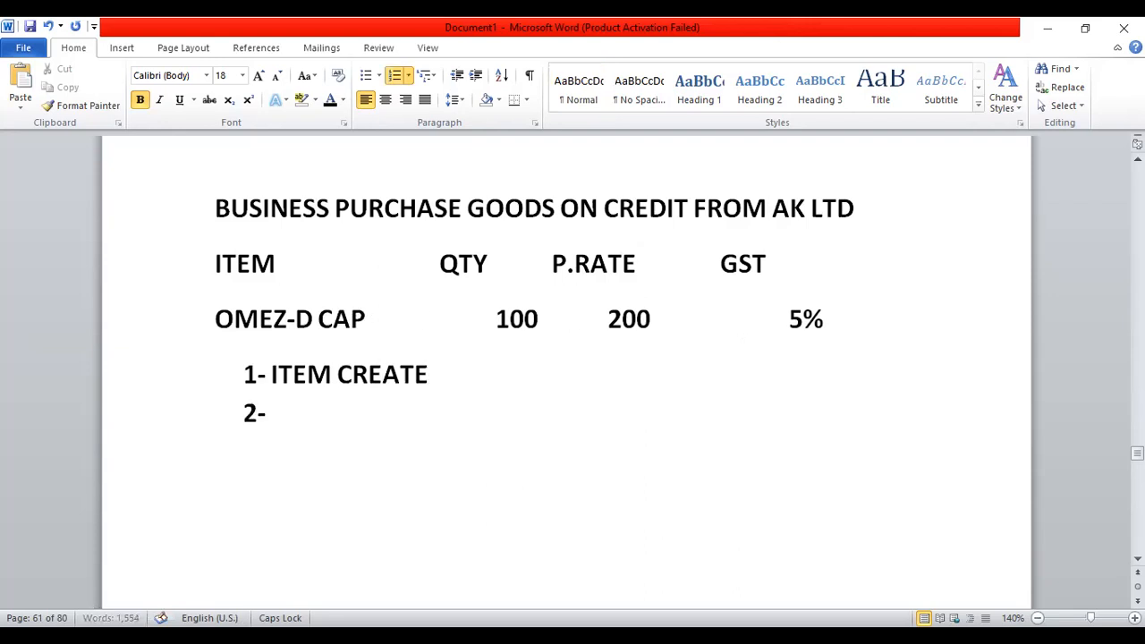
pyautogui.write('GROUP')
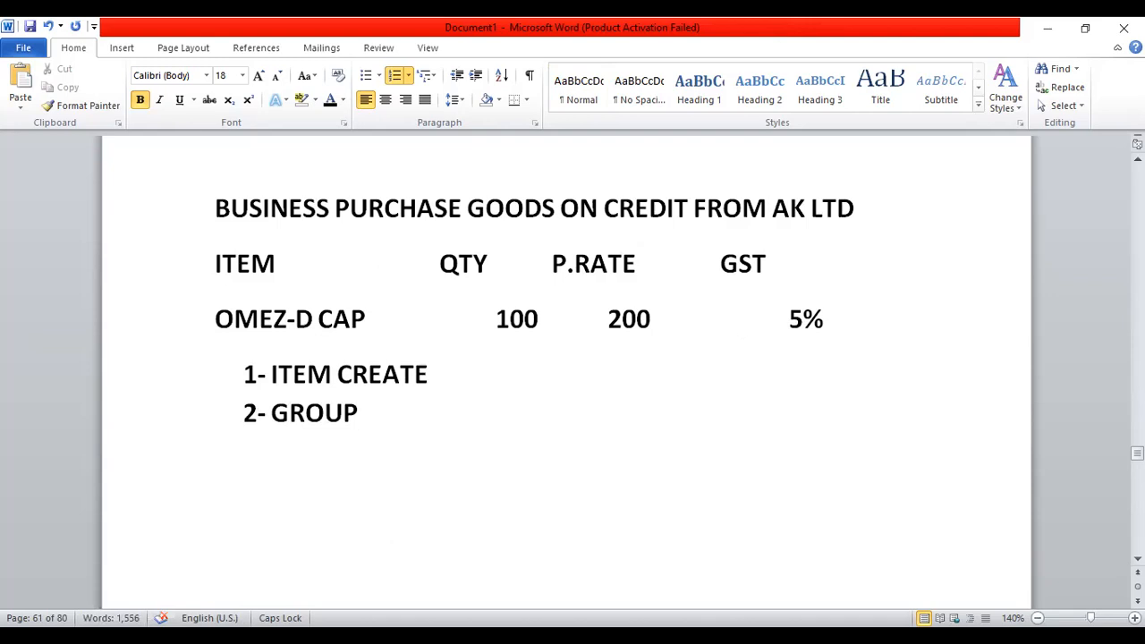
pyautogui.press('Return')
pyautogui.write('LEDGER -')
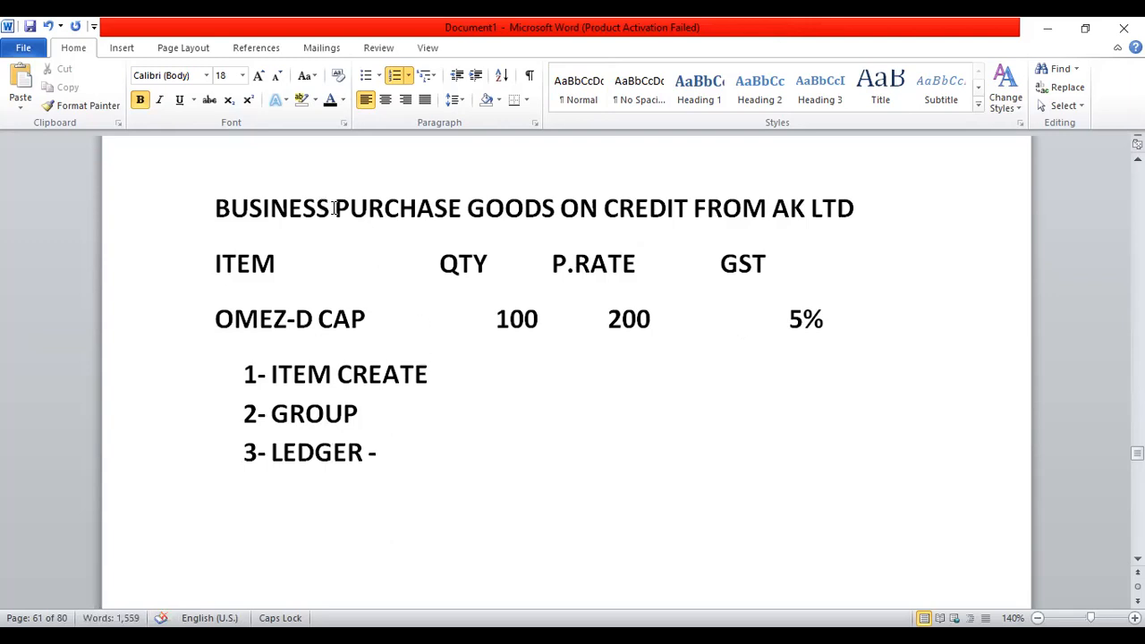
# Copy the word PURCHASE from the heading to the end of the LEDGER entry and add a comma
pyautogui.moveTo(334, 208); pyautogui.dragTo(460, 226)
pyautogui.hotkey('ctrl', 'c')
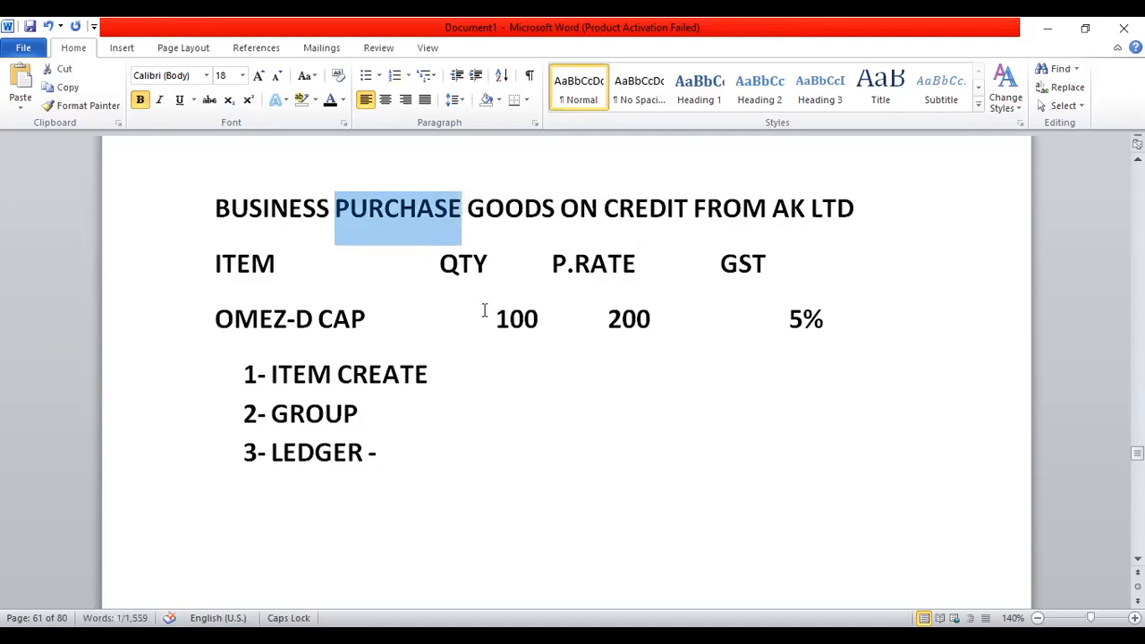
pyautogui.click(417, 440)
pyautogui.hotkey('ctrl', 'v')
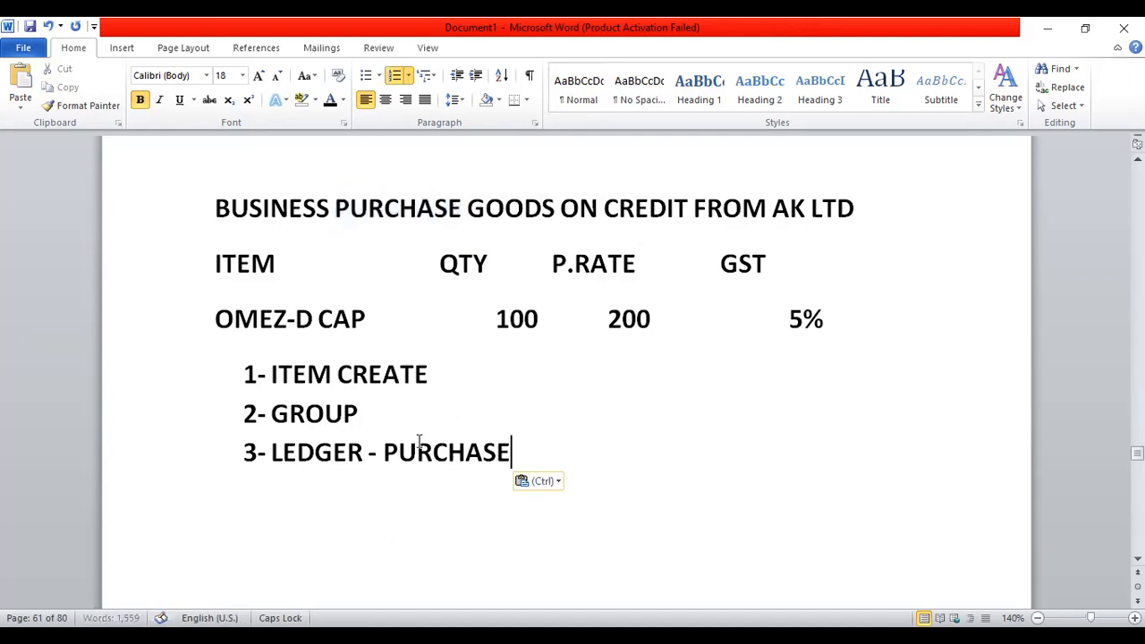
pyautogui.write(',')
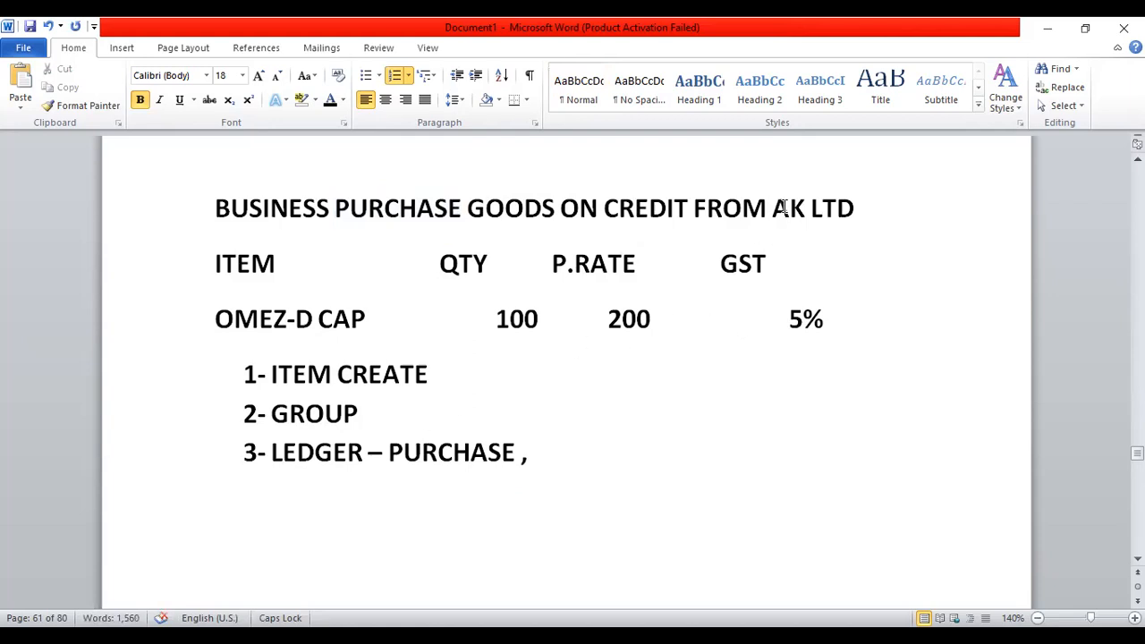
# Copy AK LTD from the heading into the LEDGER line, remove the stray empty number and append ", GST"
pyautogui.moveTo(773, 208); pyautogui.dragTo(890, 214)
pyautogui.hotkey('ctrl', 'c')
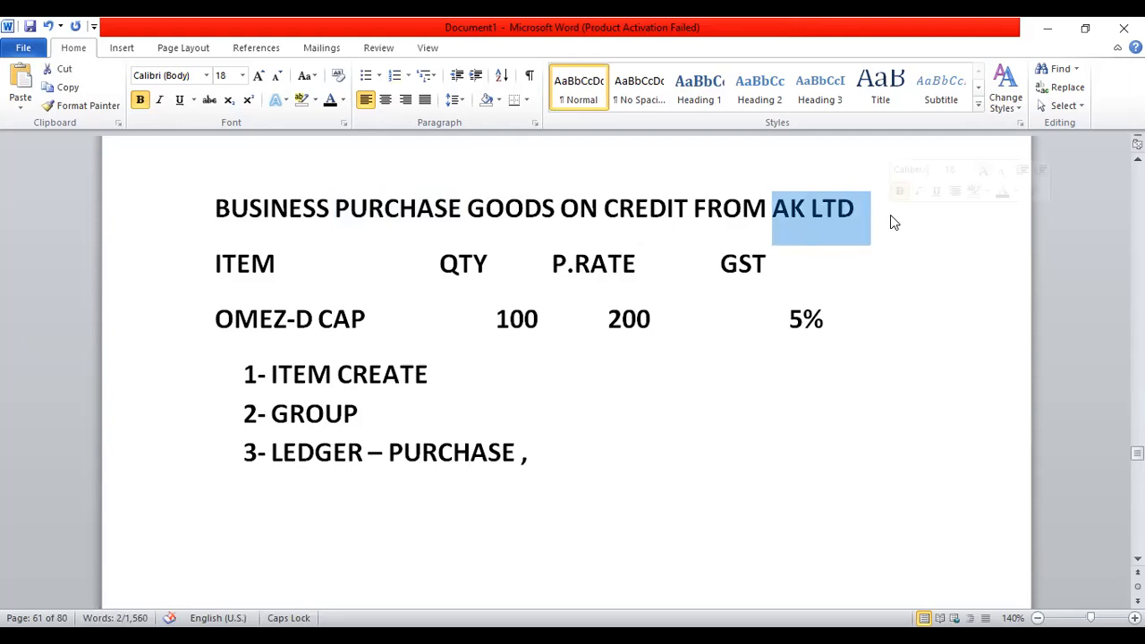
pyautogui.click(555, 451)
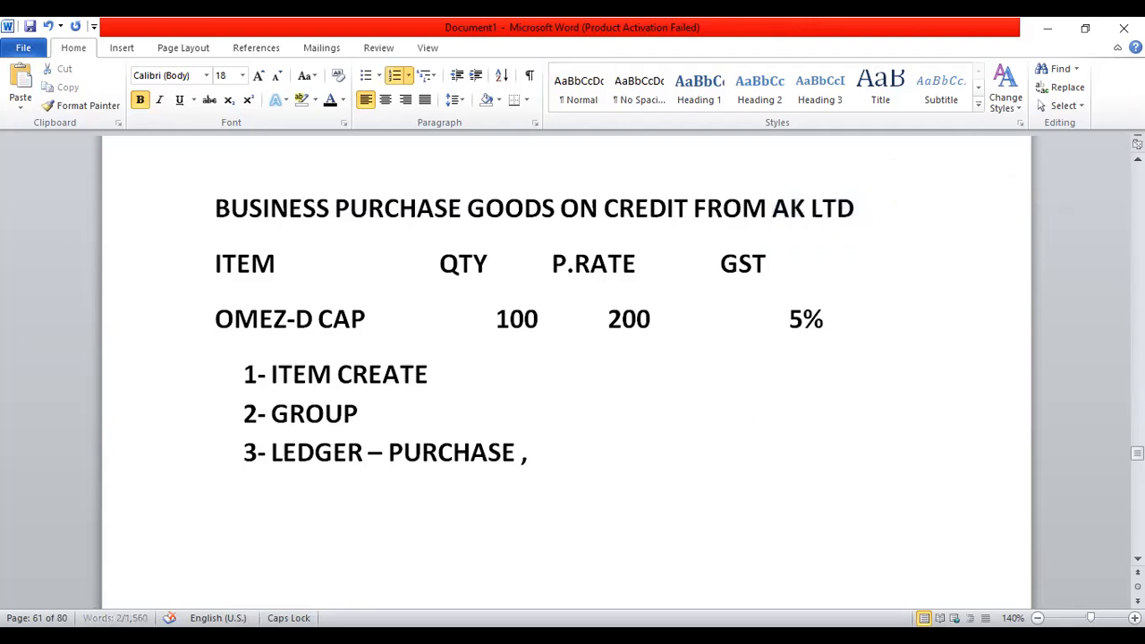
pyautogui.hotkey('ctrl', 'v')
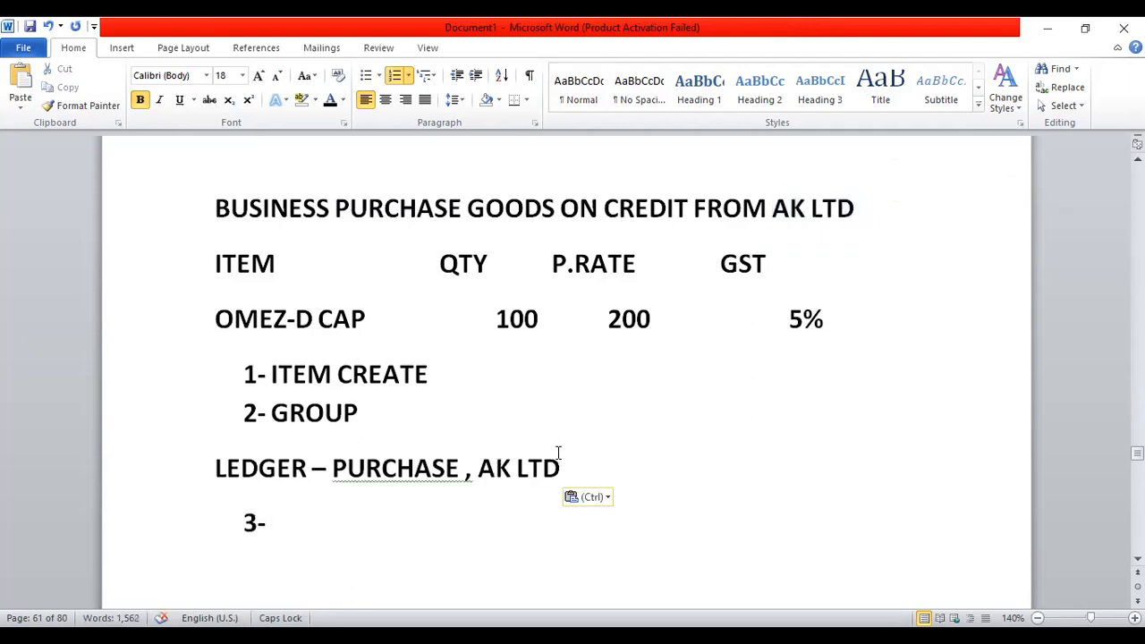
pyautogui.press('BackSpace')
pyautogui.press('BackSpace')
pyautogui.write(', GST')
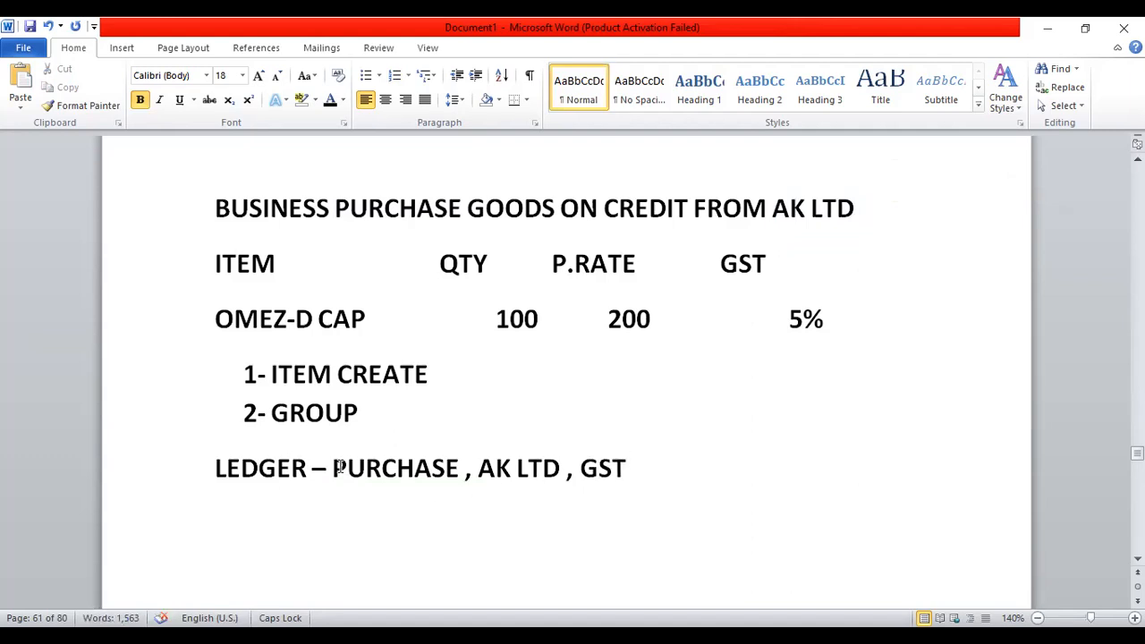
# Indent the LEDGER line and highlight its text "PURCHASE , AK LTD , GST" in bright green
pyautogui.click(217, 468)
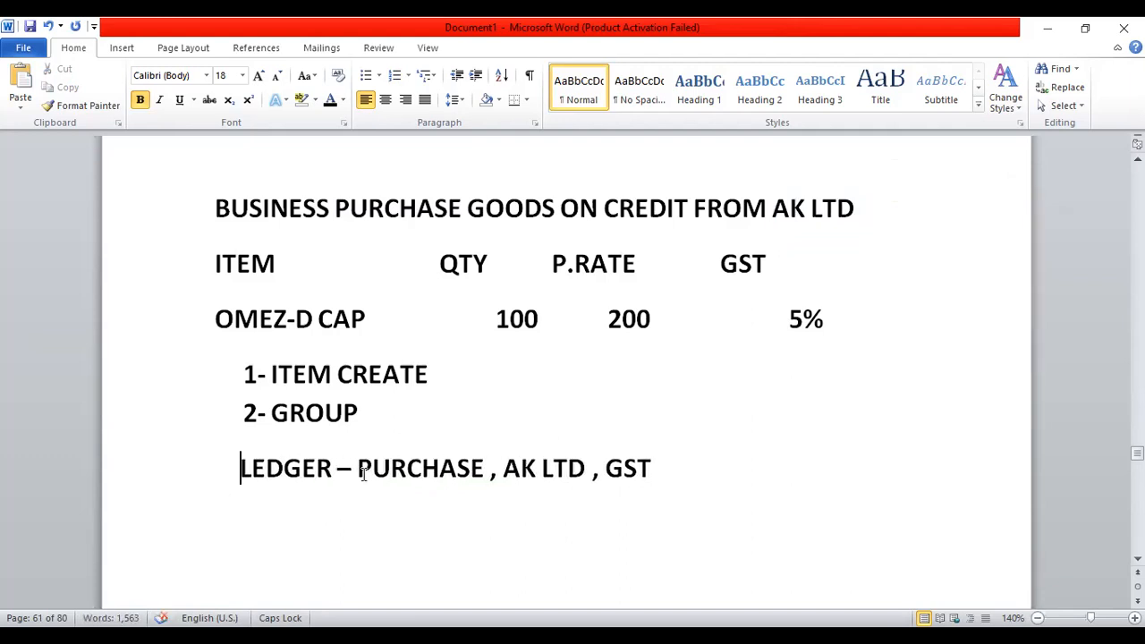
pyautogui.moveTo(358, 470); pyautogui.dragTo(664, 477)
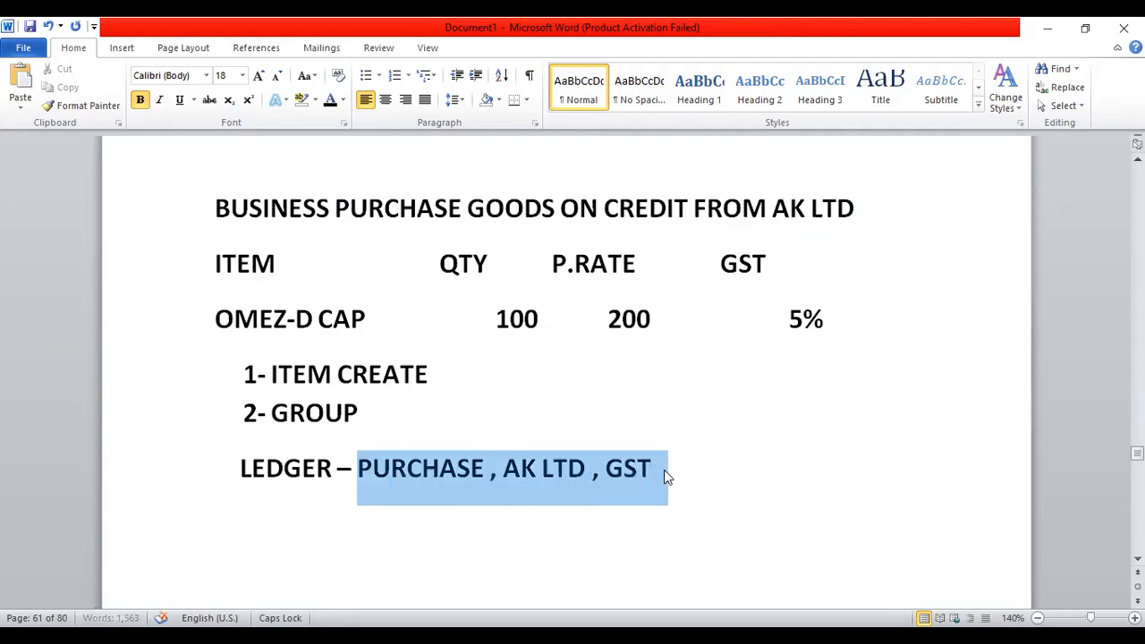
pyautogui.click(315, 101)
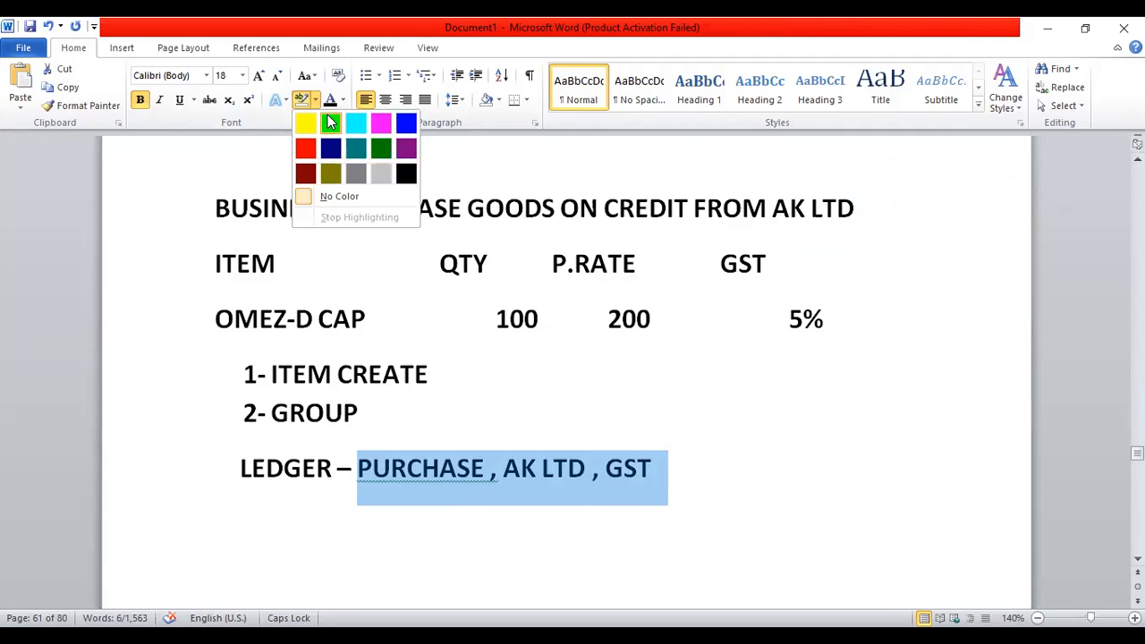
pyautogui.click(330, 122)
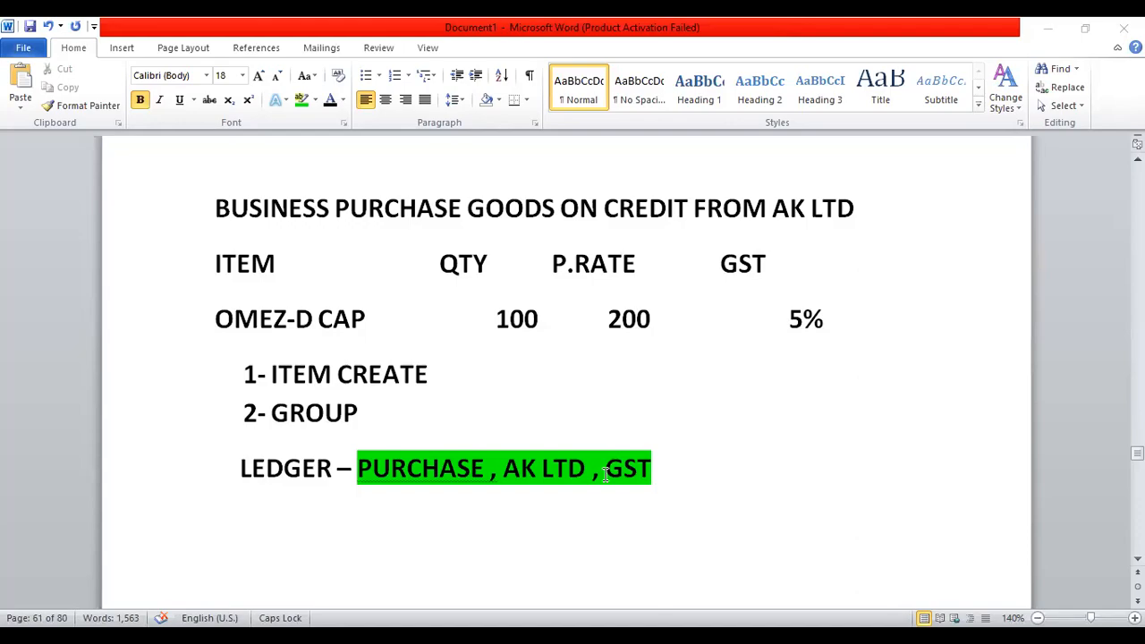
# Switch to Marg ERP and start a new ledger under the account group SUNDRY CREDITORS (SUPPLIERS)
pyautogui.hotkey('alt', 'Tab')
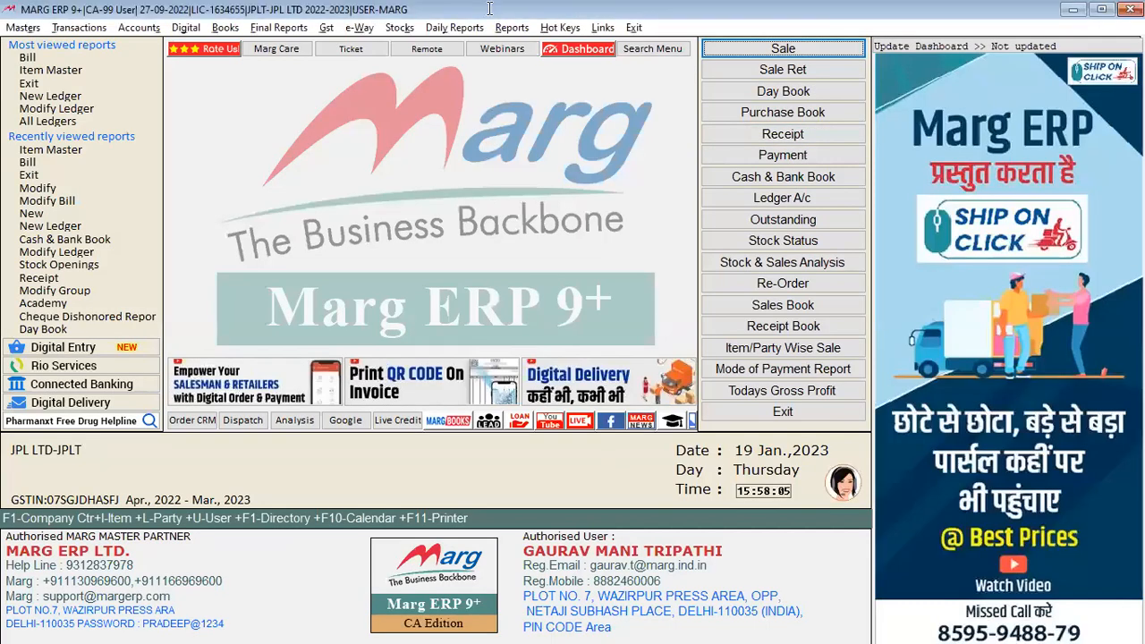
pyautogui.hotkey('alt', 'm')
pyautogui.press('l')
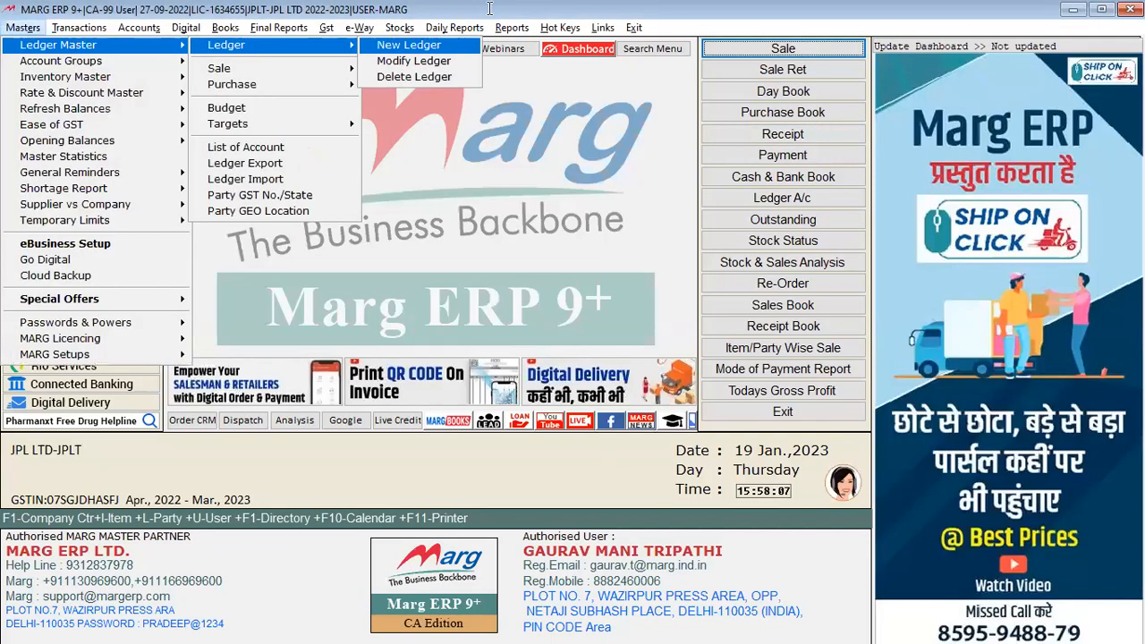
pyautogui.press('Return')
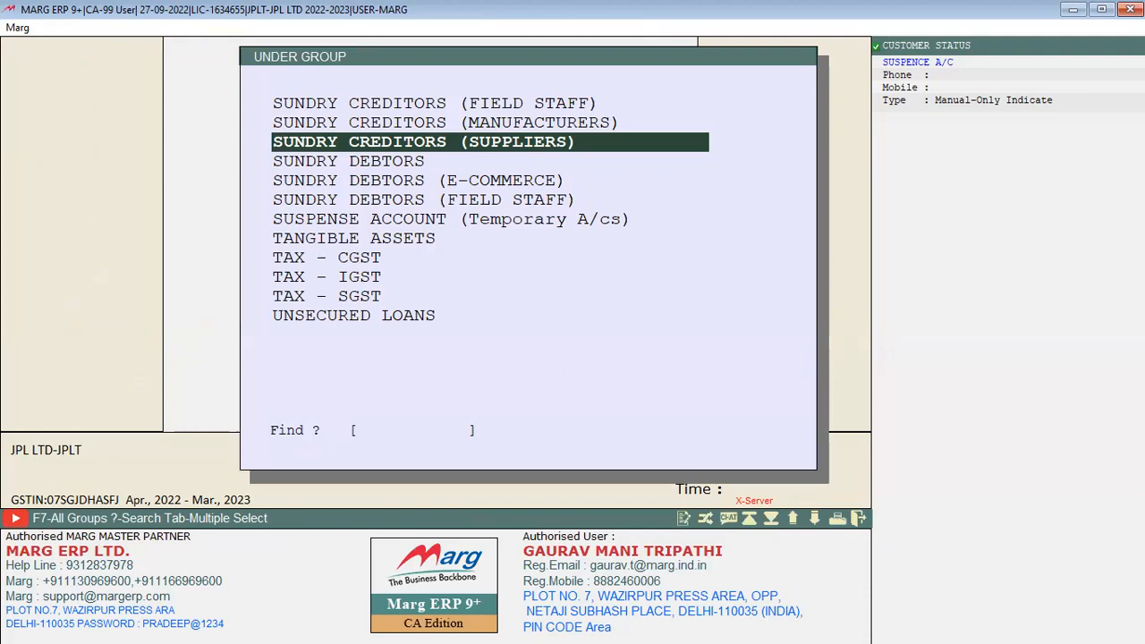
pyautogui.press('Return')
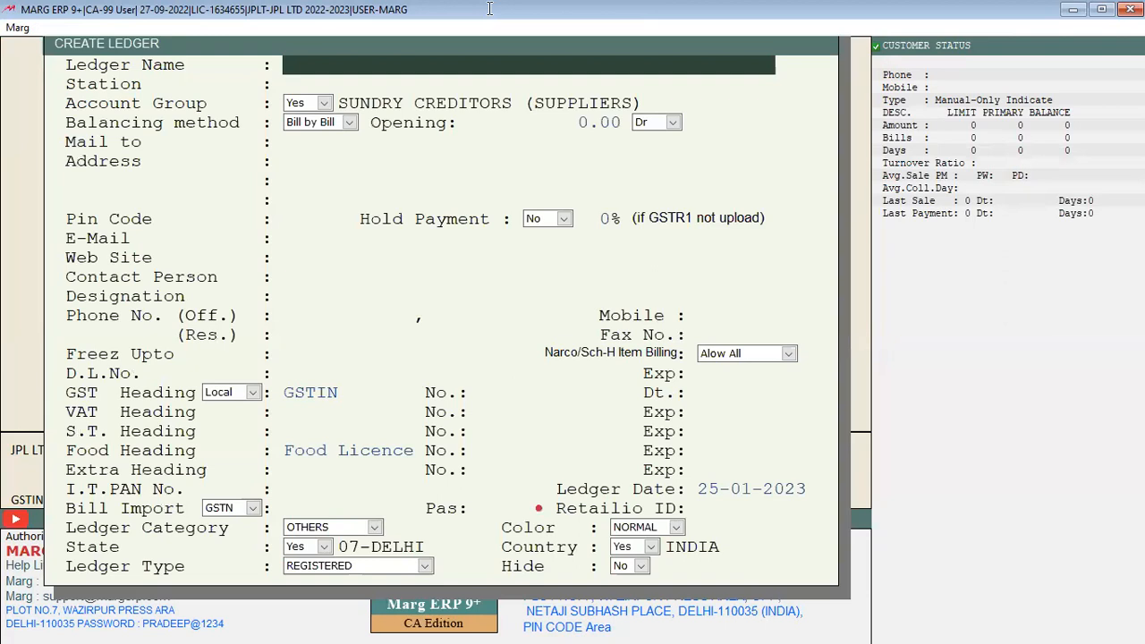
# Name the new supplier ledger AK LTD and enter its GSTIN number
pyautogui.write('AK LTD')
pyautogui.press('Return')
pyautogui.click(537, 393)
pyautogui.write('07ASDNBDDS')
pyautogui.press('Return')
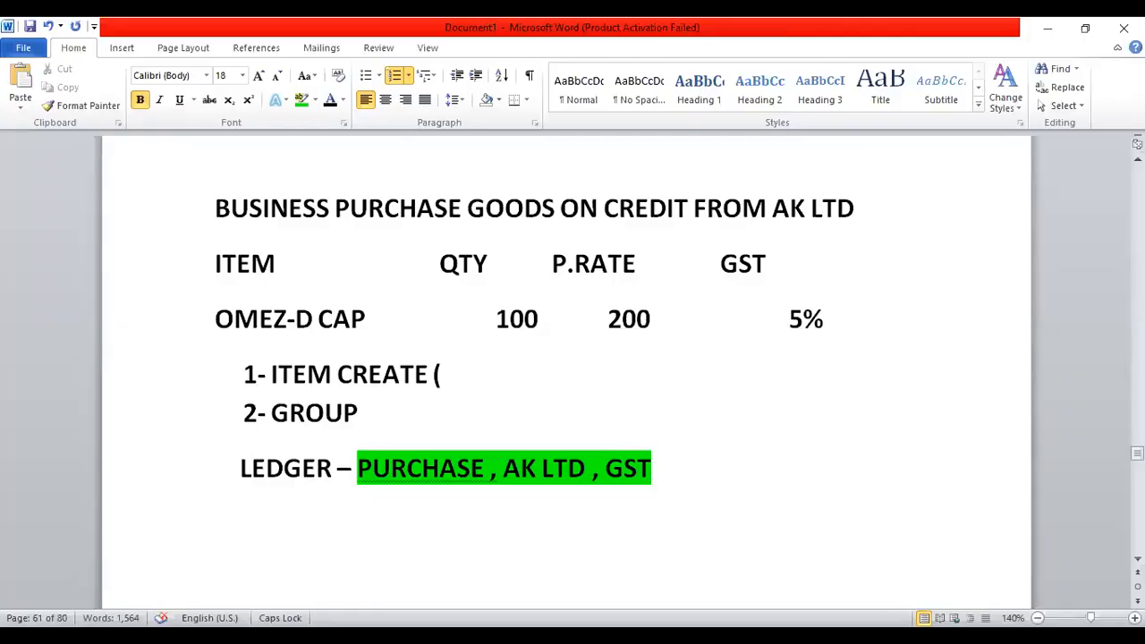
# In the Word outline, remove the stray bracket after ITEM CREATE and prefix the LEDGER line with "3-"
pyautogui.press('BackSpace')
pyautogui.click(358, 412)
pyautogui.click(248, 464)
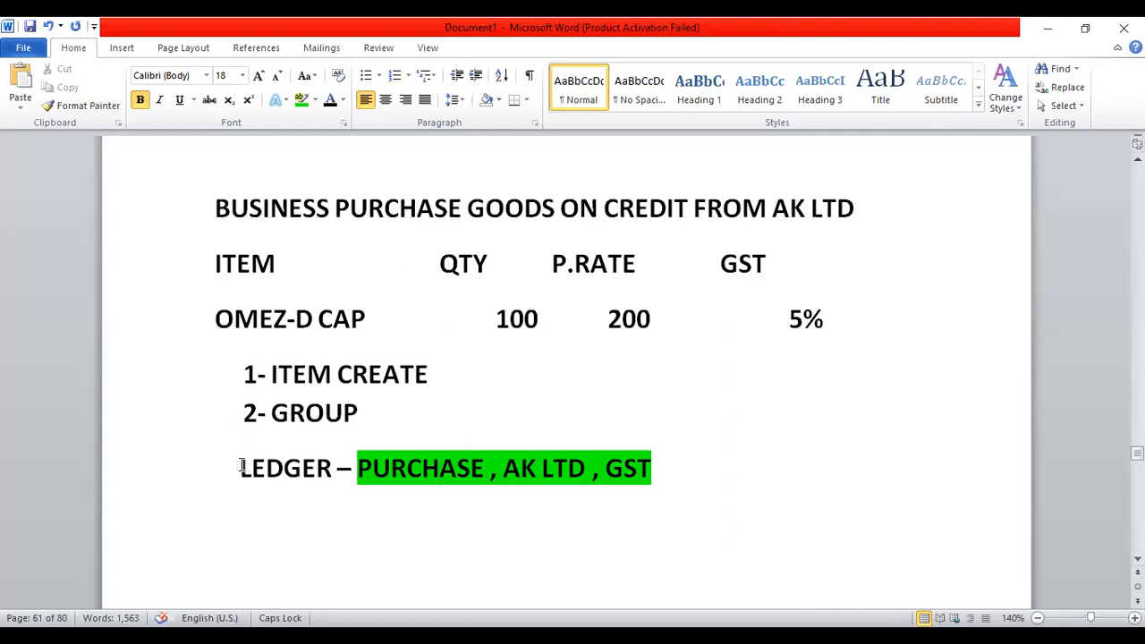
pyautogui.write('3-')
pyautogui.press('Down')
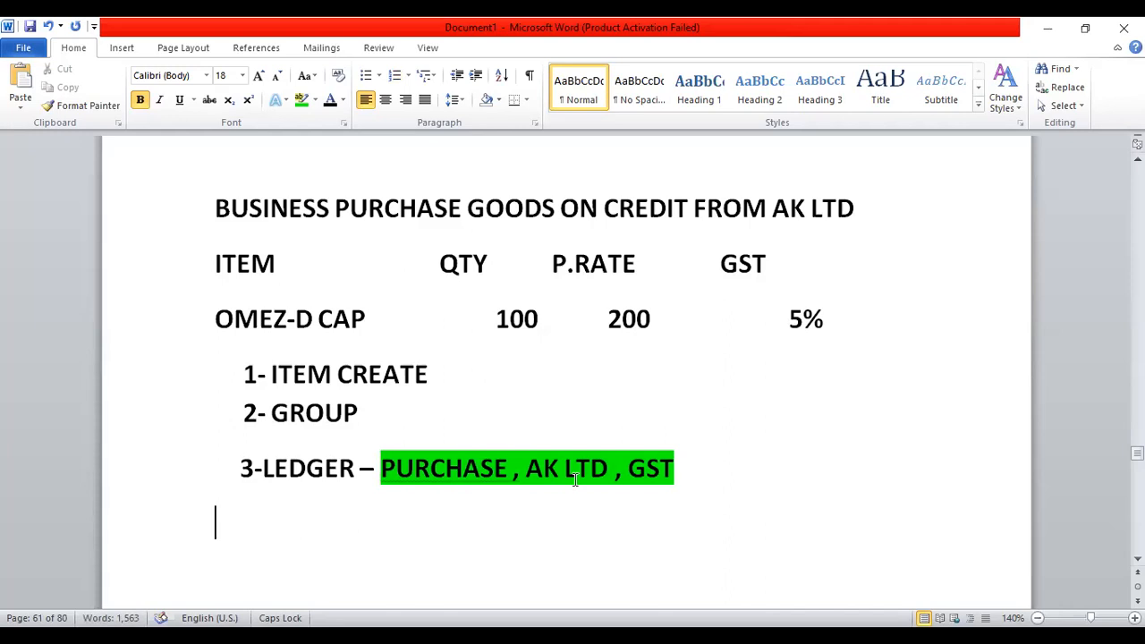
# Add the line "3- VOUCHER-" below the LEDGER line, followed by blank lines
pyautogui.write('3- VOUCHER-')
pyautogui.press('Return')
pyautogui.press('Return')
pyautogui.press('Return')
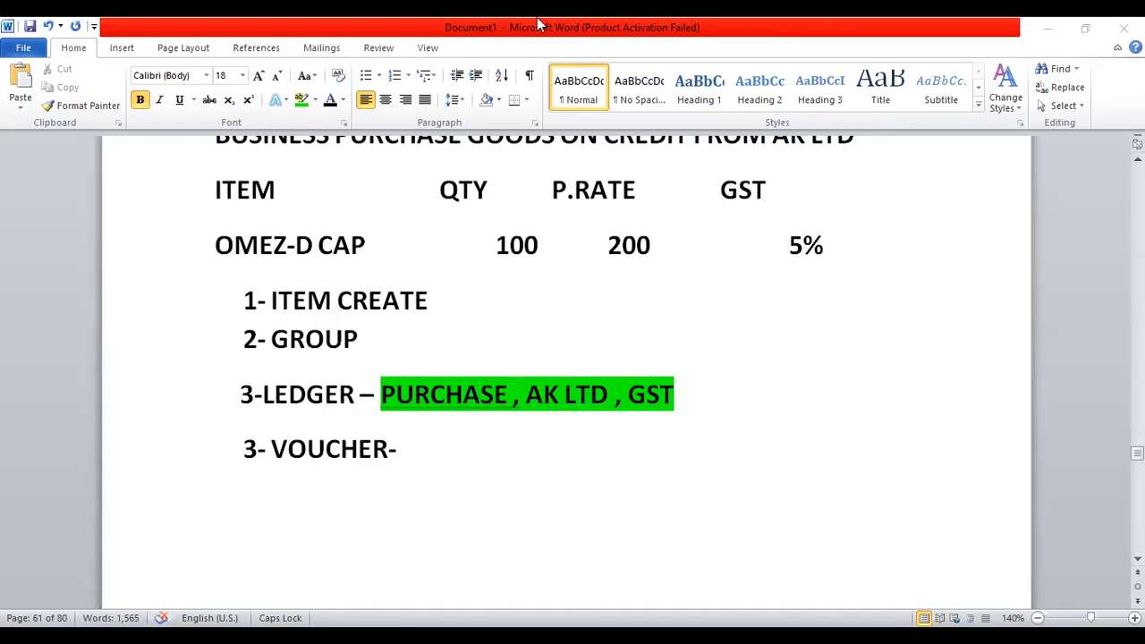
# Switch to Marg ERP's purchase entry, accept the date 25-01-2023 and select AK LTD as the supplier
pyautogui.hotkey('alt', 'Tab')
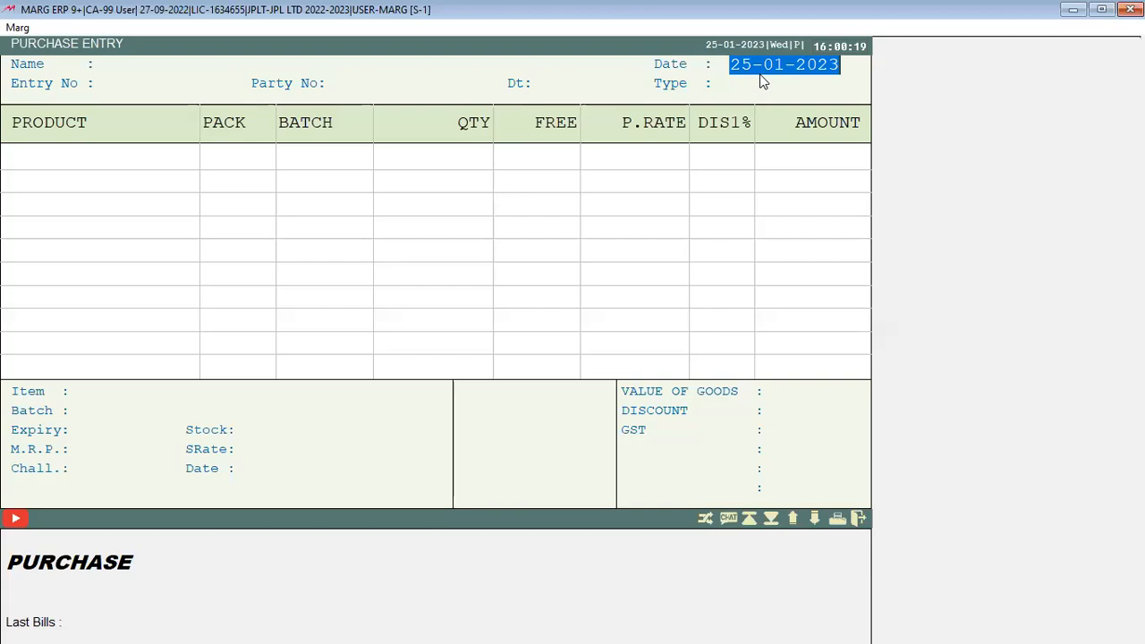
pyautogui.press('Return')
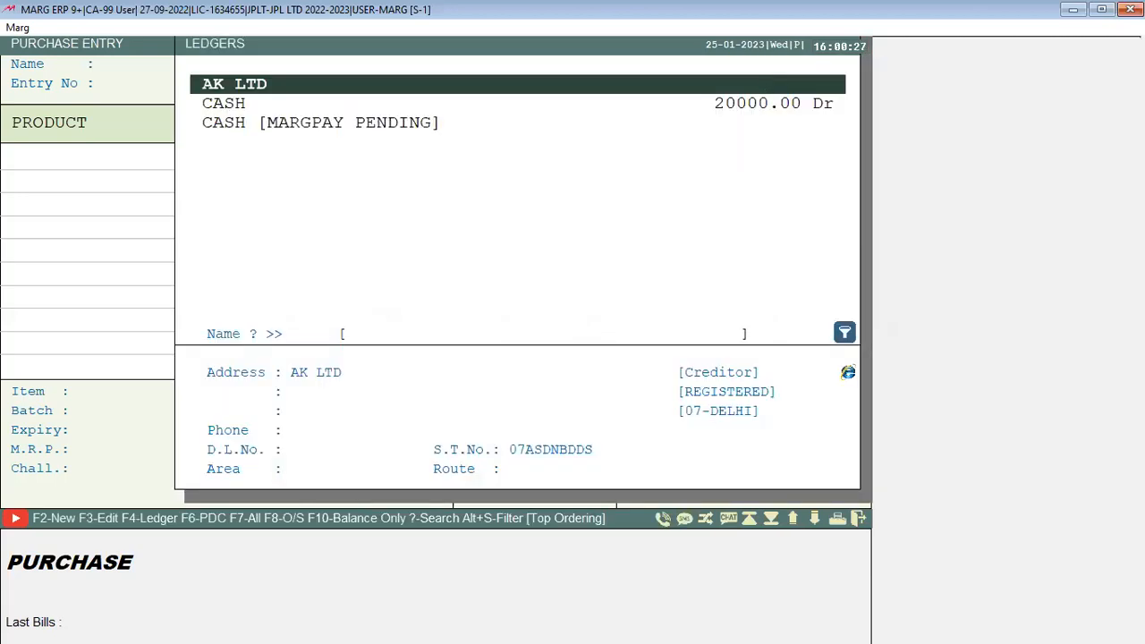
pyautogui.press('Down')
pyautogui.press('Up')
pyautogui.press('Return')
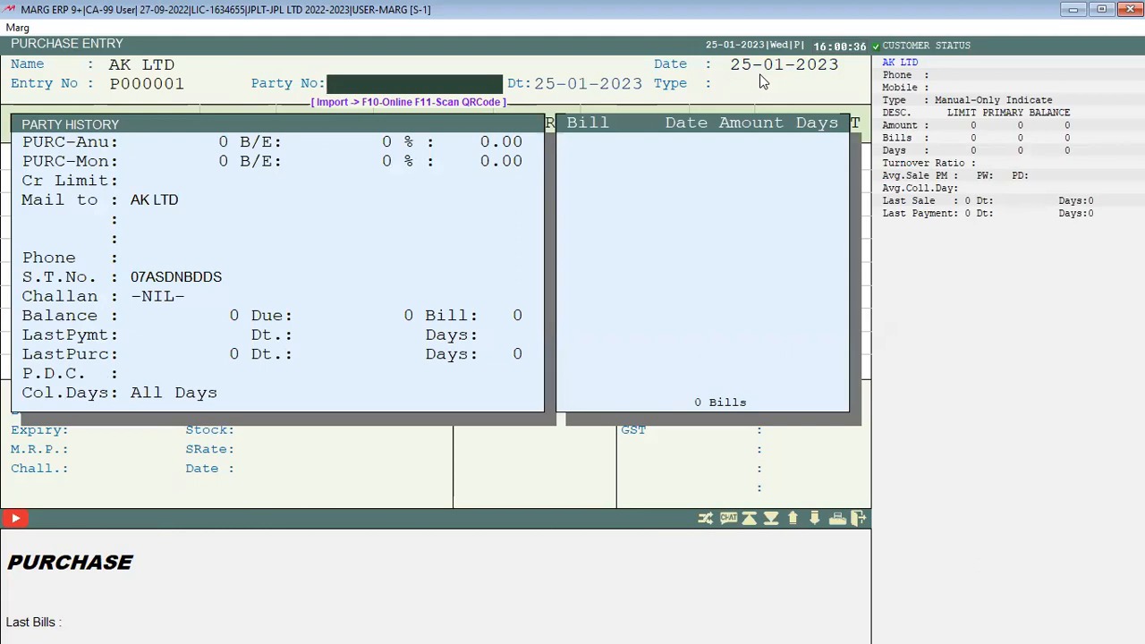
# Enter the supplier's party bill number and accept 25-01-2023 as its date
pyautogui.write('AK0001')
pyautogui.press('Return')
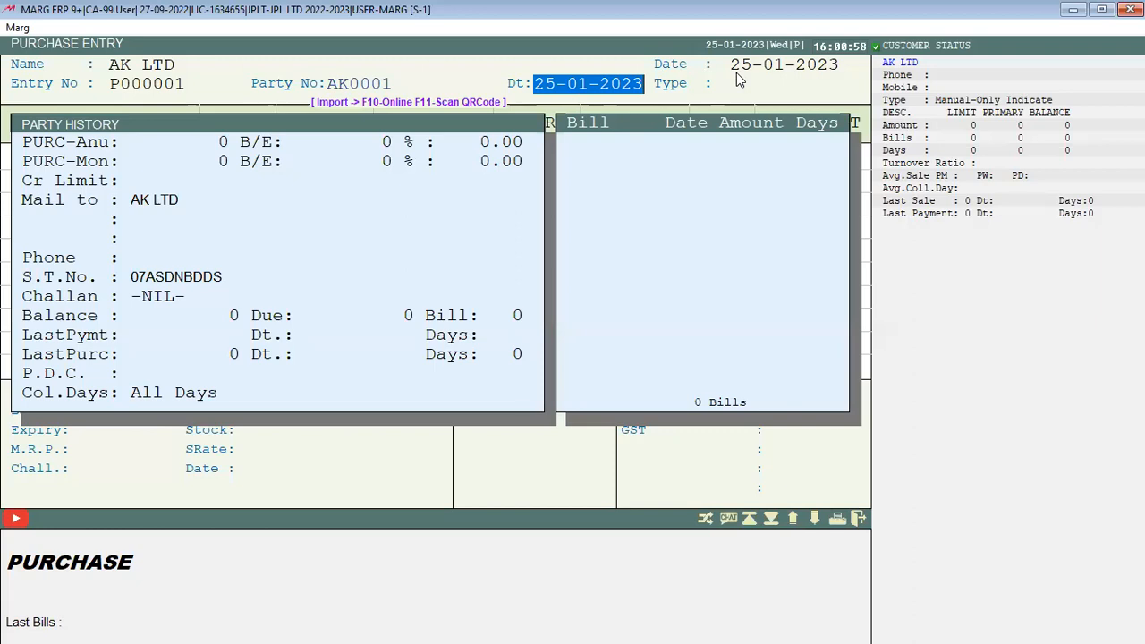
pyautogui.press('Return')
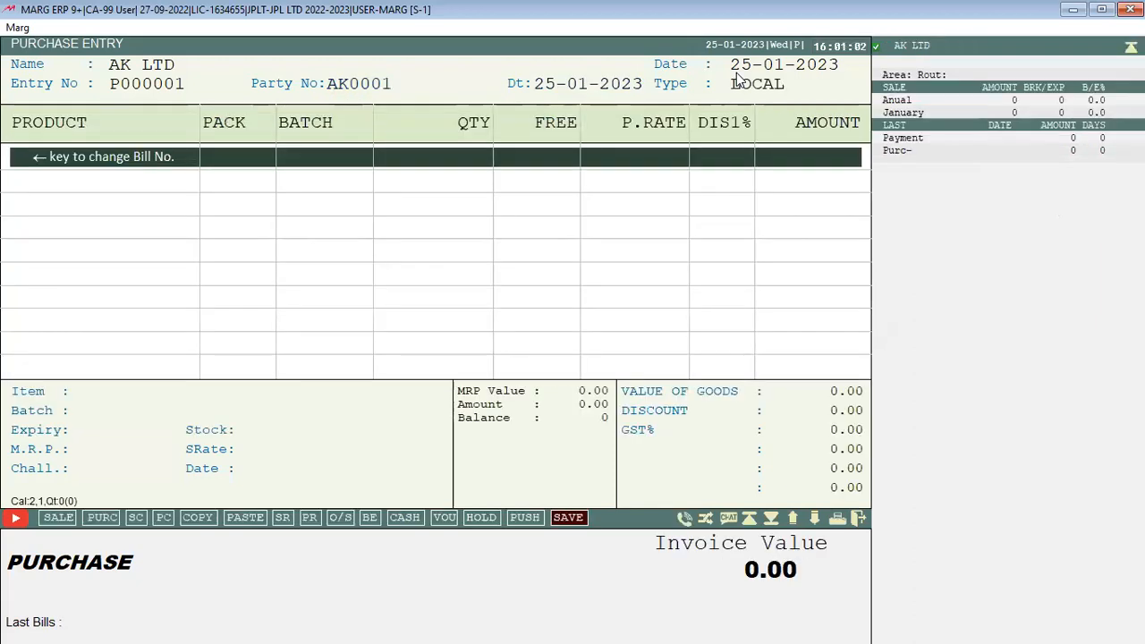
# Add OMEZ-D CAP as the first product with batch OM0001 and expiry 2/24
pyautogui.press('Return')
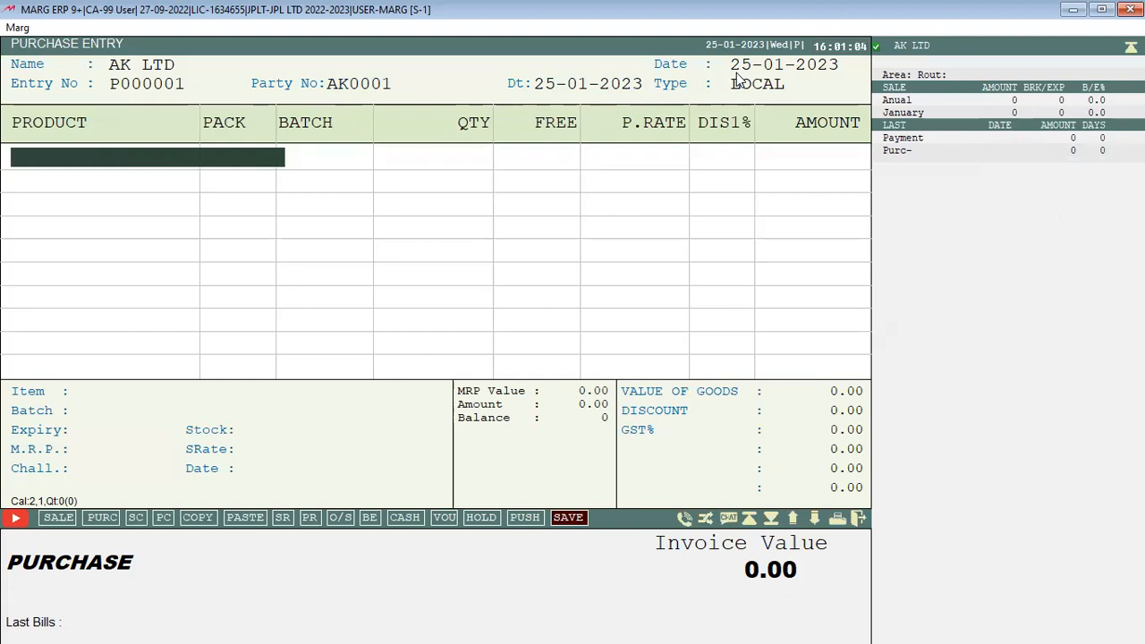
pyautogui.press('Return')
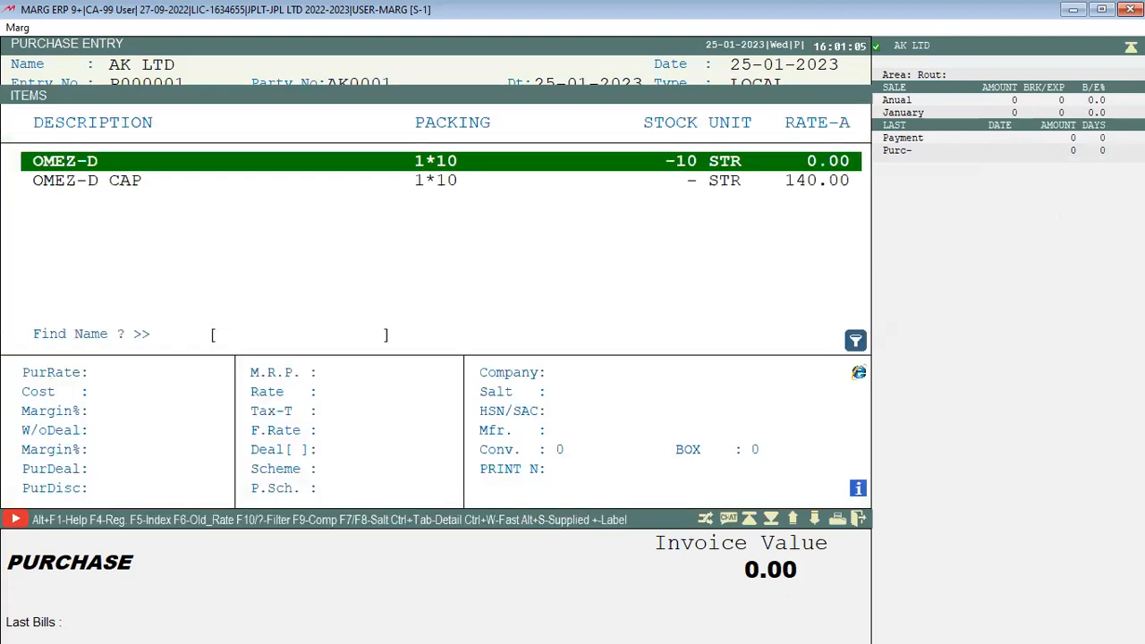
pyautogui.press('Down')
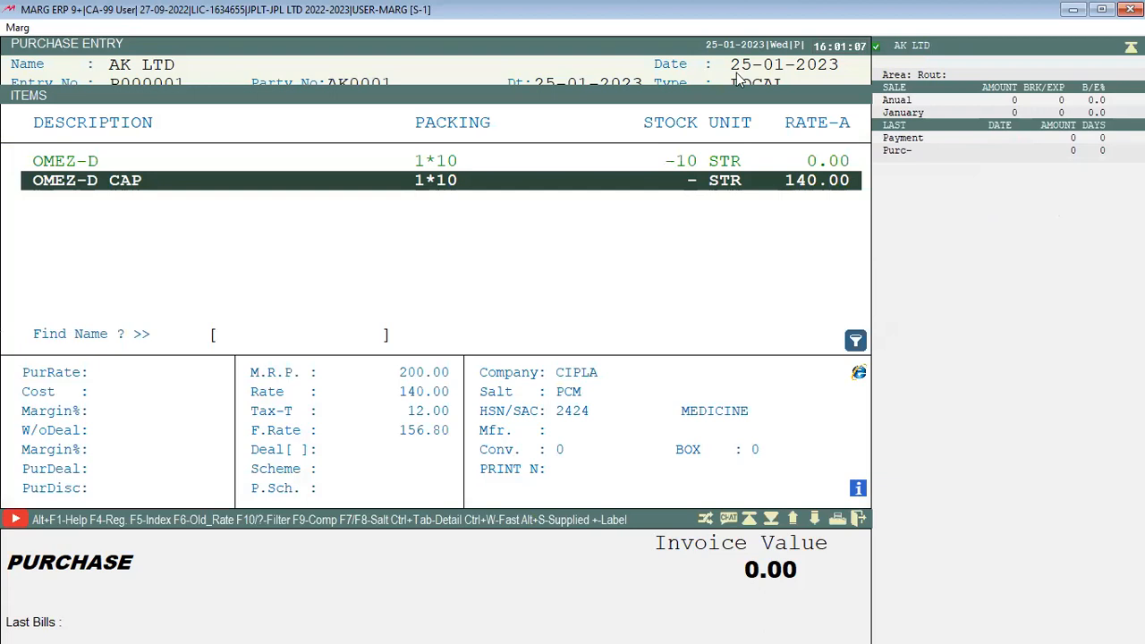
pyautogui.press('Return')
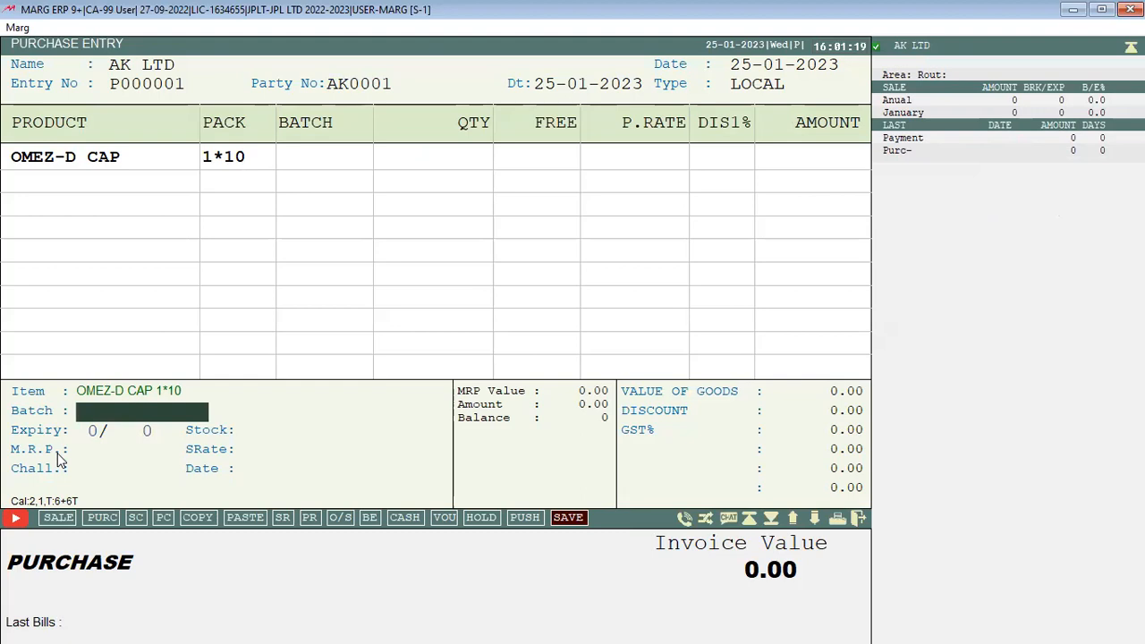
pyautogui.write('OM0001')
pyautogui.press('Return')
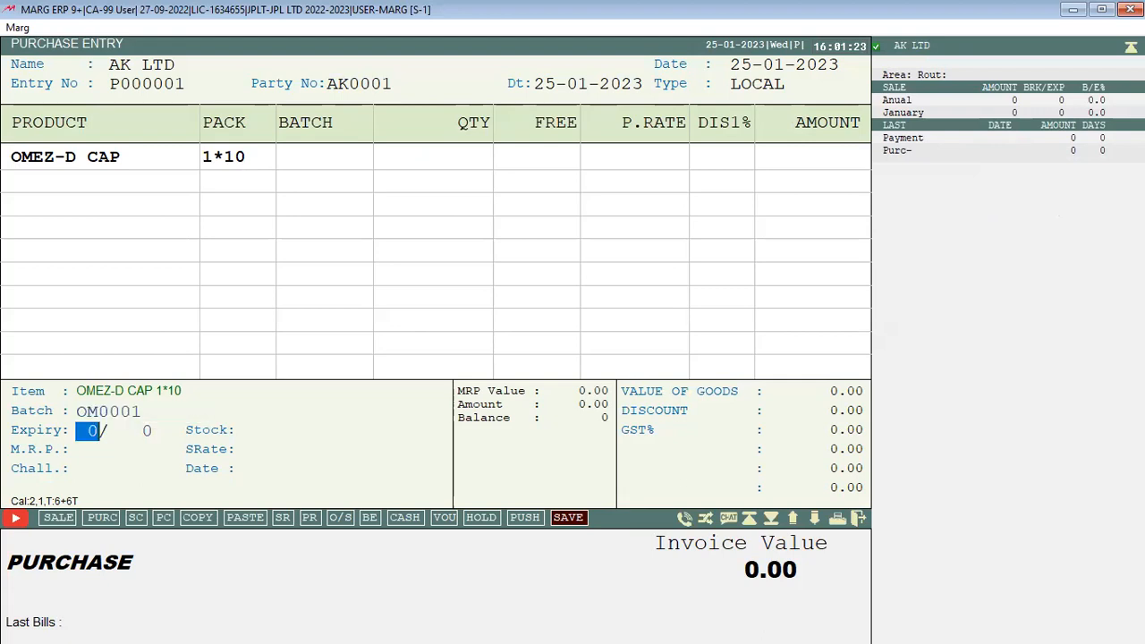
pyautogui.write('224')
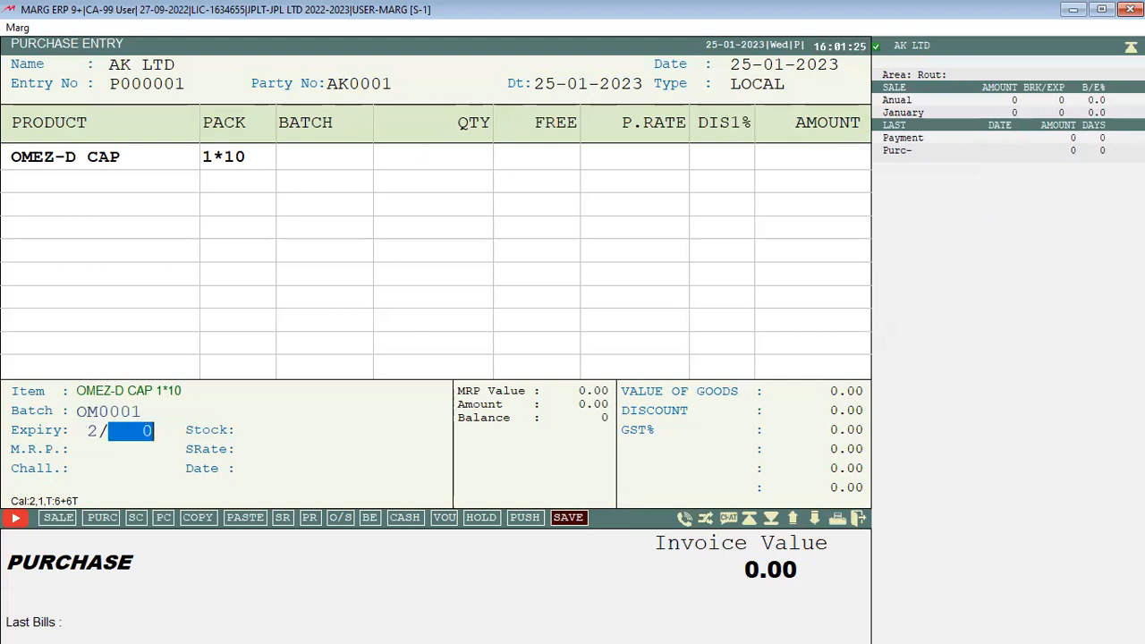
pyautogui.press('Return')
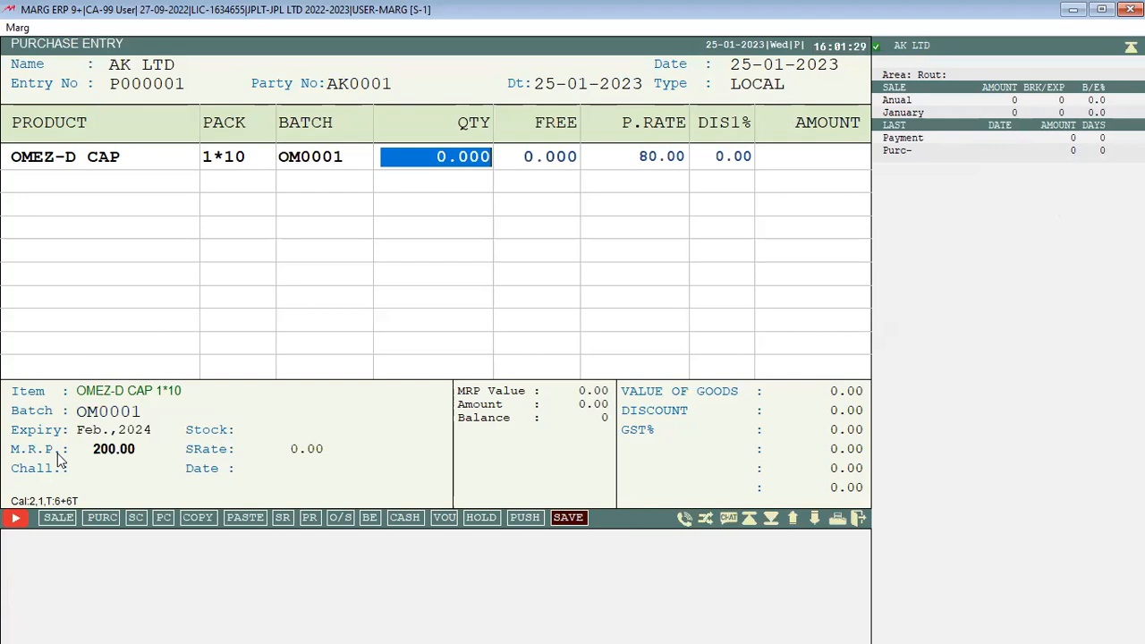
# Set the quantity of OMEZ-D CAP to 200 and leave the free quantity at zero
pyautogui.write('200 .')
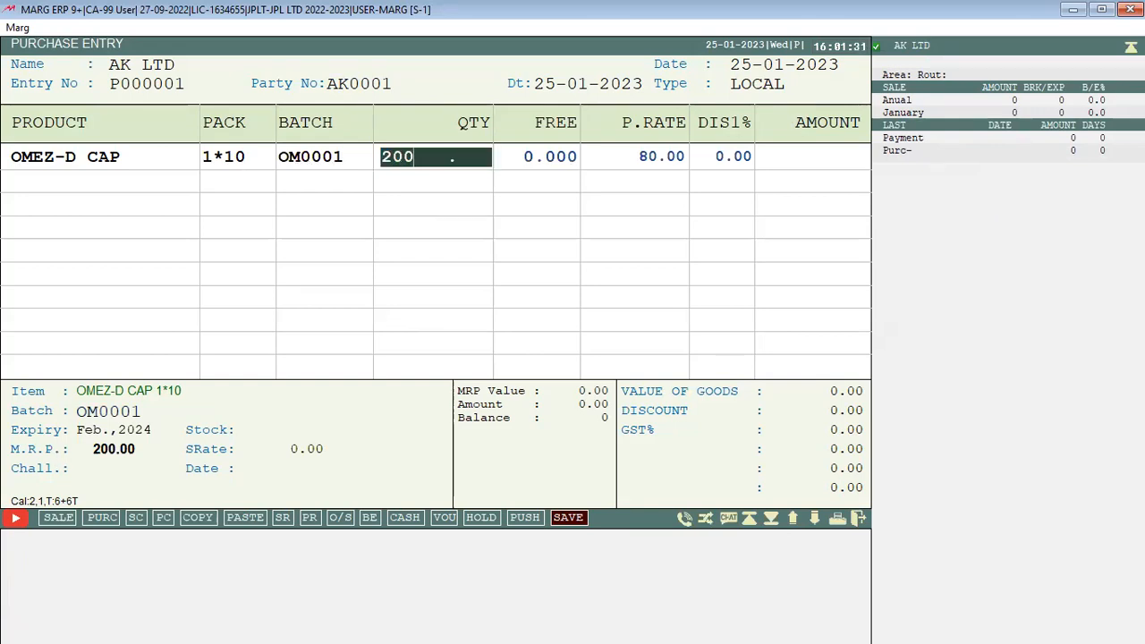
pyautogui.press('Return')
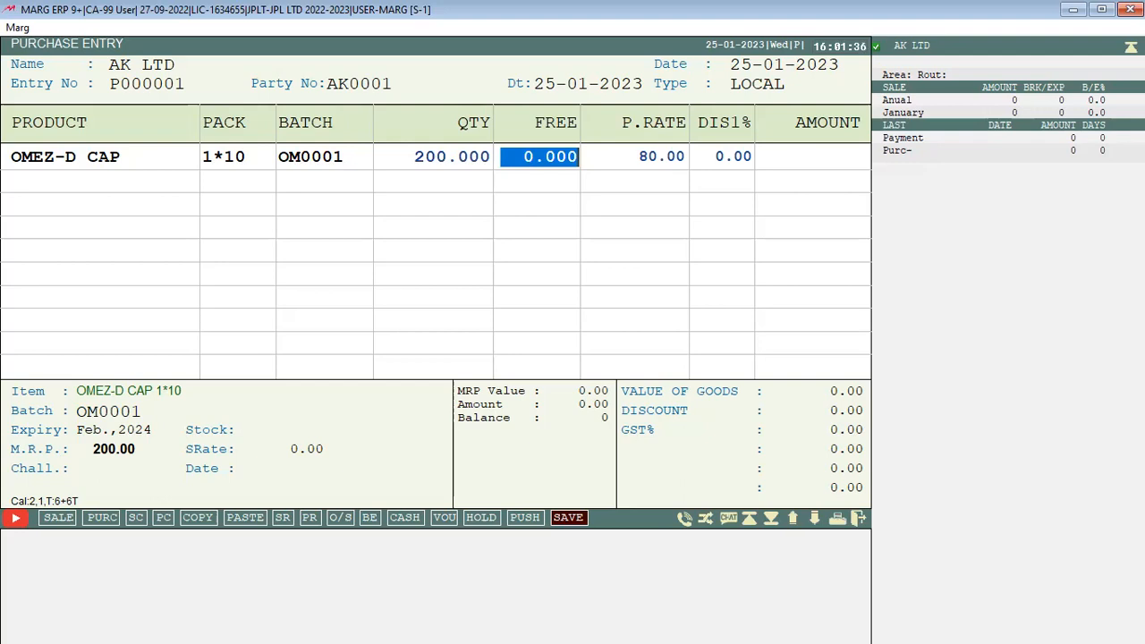
pyautogui.press('Return')
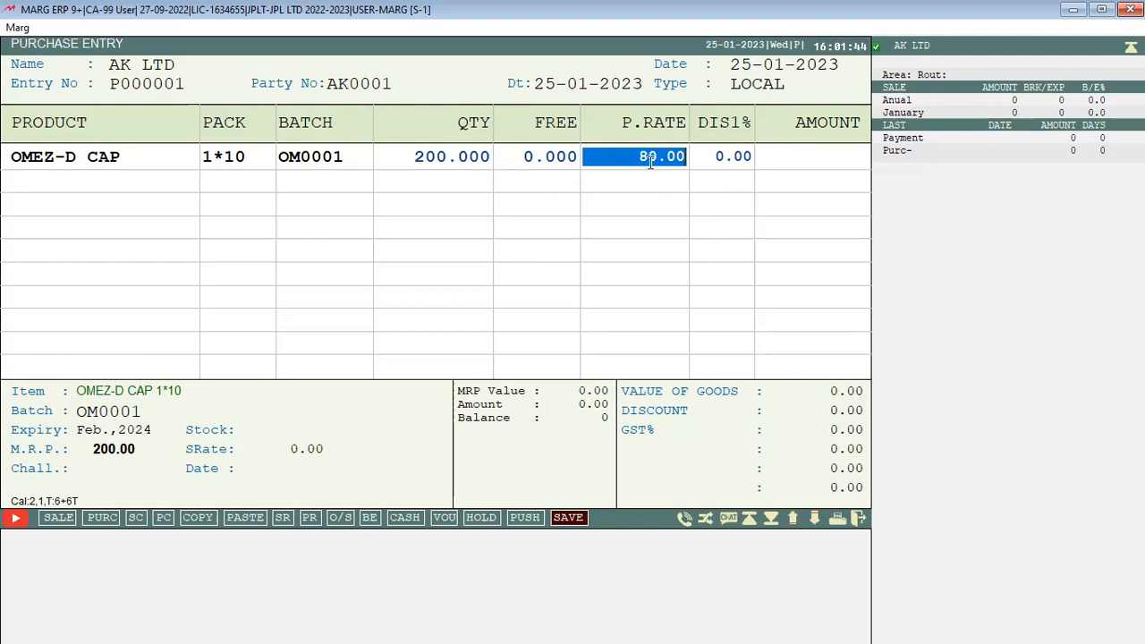
pyautogui.write('120')
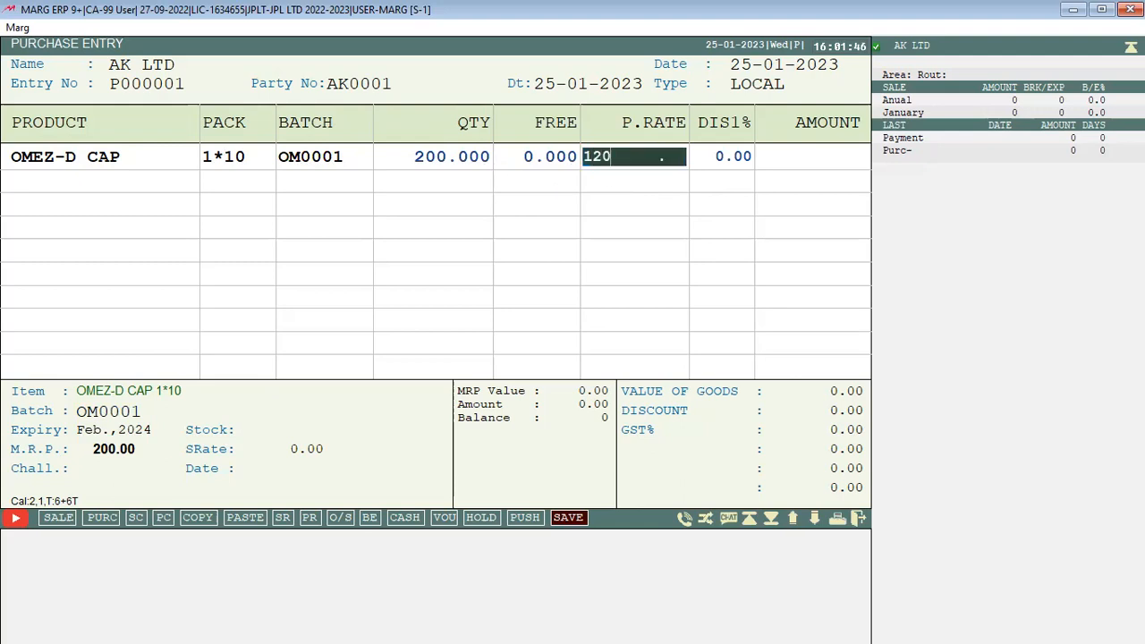
pyautogui.press('Return')
pyautogui.press('Left')
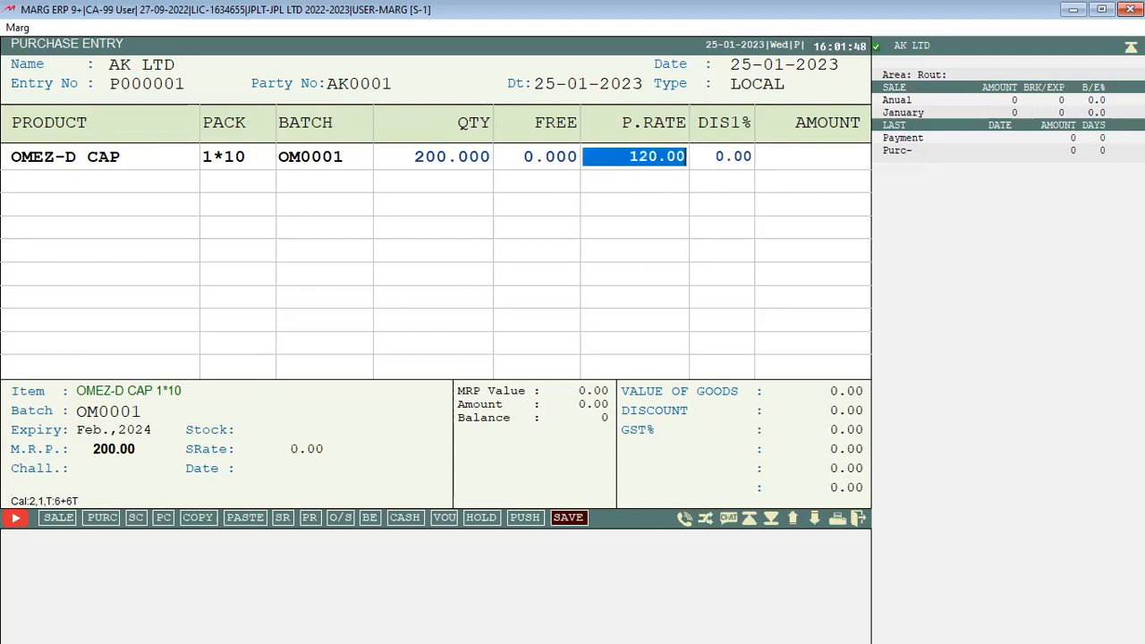
# Set the purchase rate of OMEZ-D CAP to 80 and enter no discount
pyautogui.write('80')
pyautogui.press('Return')
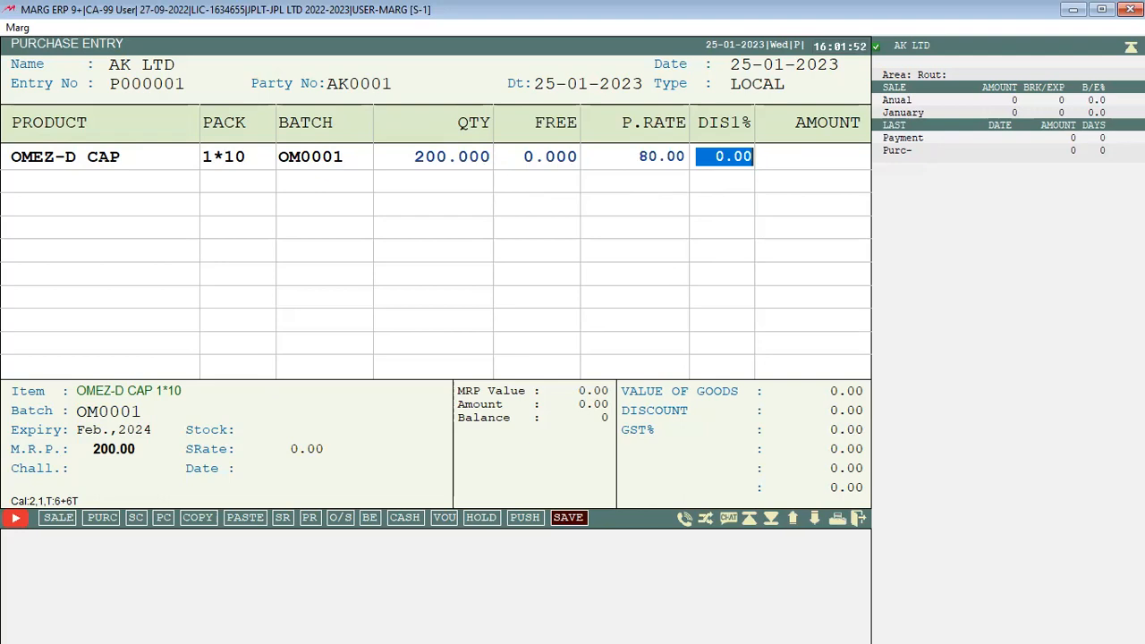
pyautogui.write('2')
pyautogui.press('BackSpace')
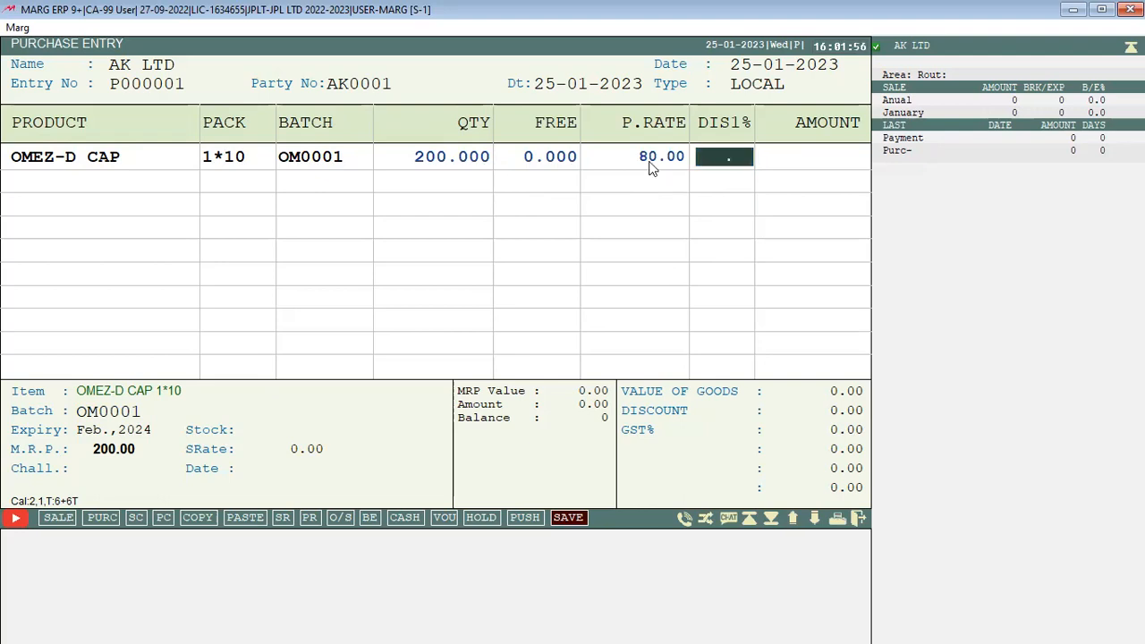
pyautogui.press('Return')
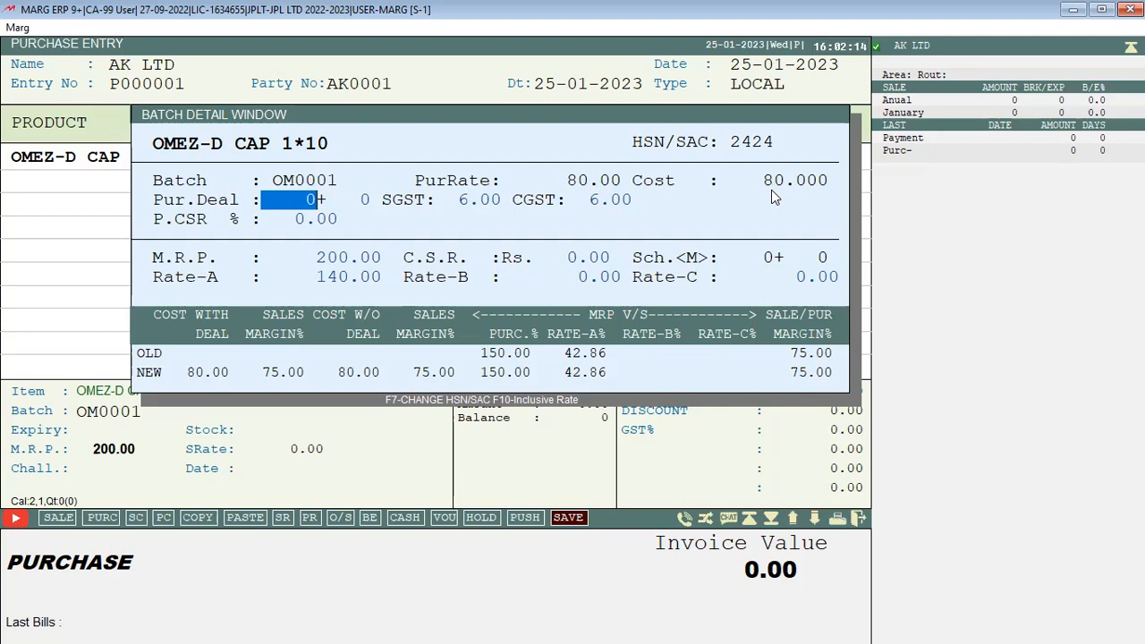
# Accept the default deal, tax, M.R.P. and sale rate values in the batch details to complete the product line
pyautogui.press('Return')
pyautogui.press('Return')
pyautogui.press('Return')
pyautogui.press('Return')
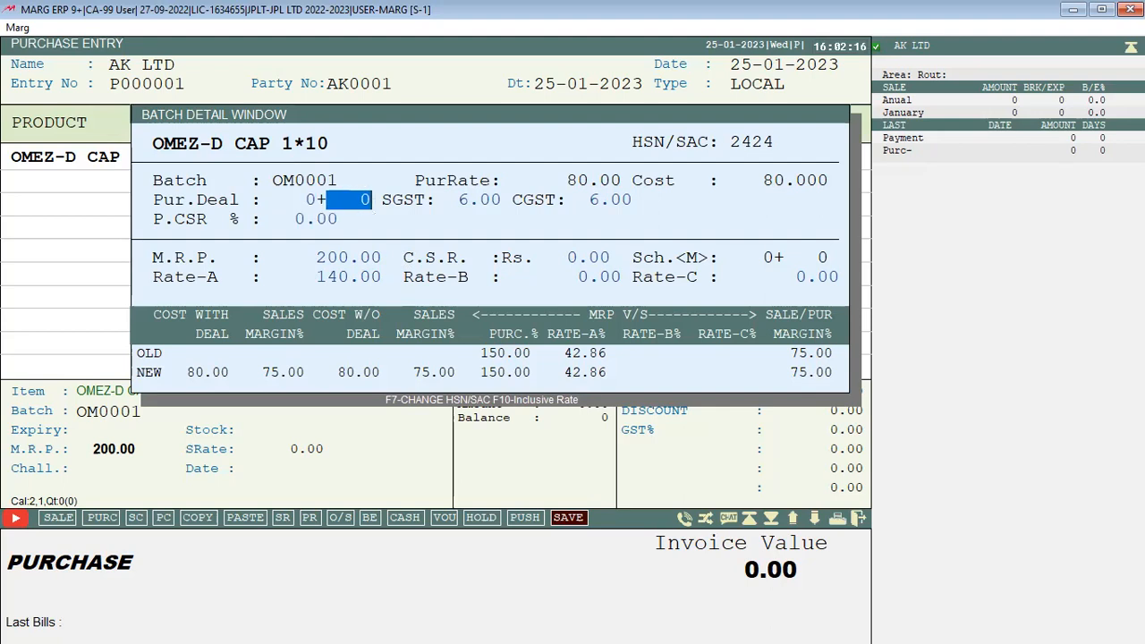
pyautogui.press('Return')
pyautogui.press('Return')
pyautogui.press('Return')
pyautogui.press('Return')
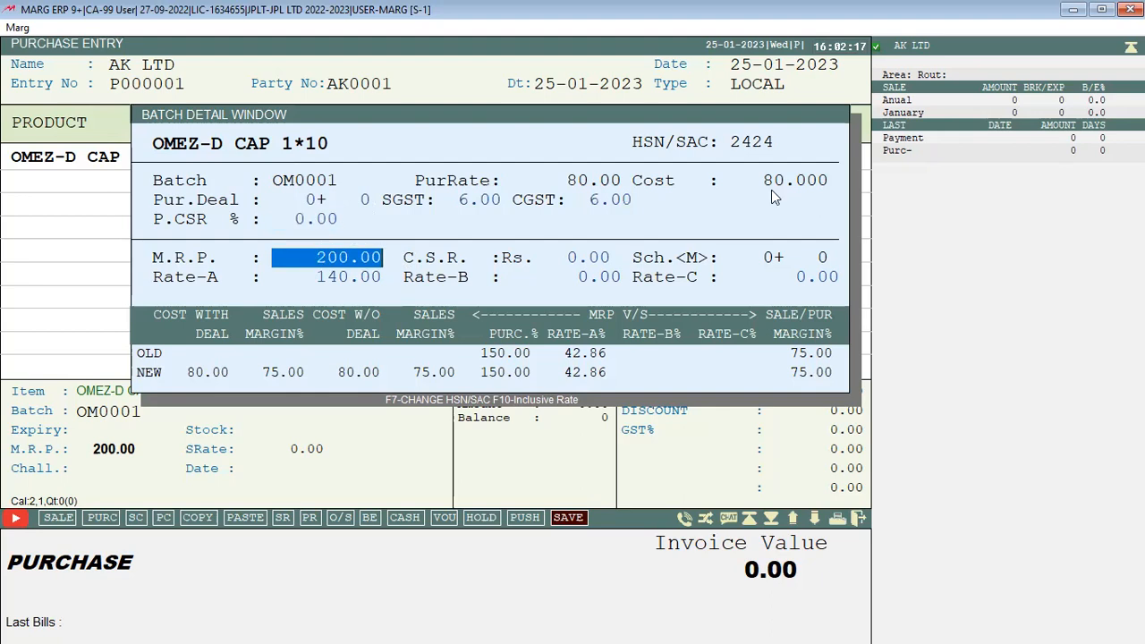
pyautogui.press('Return')
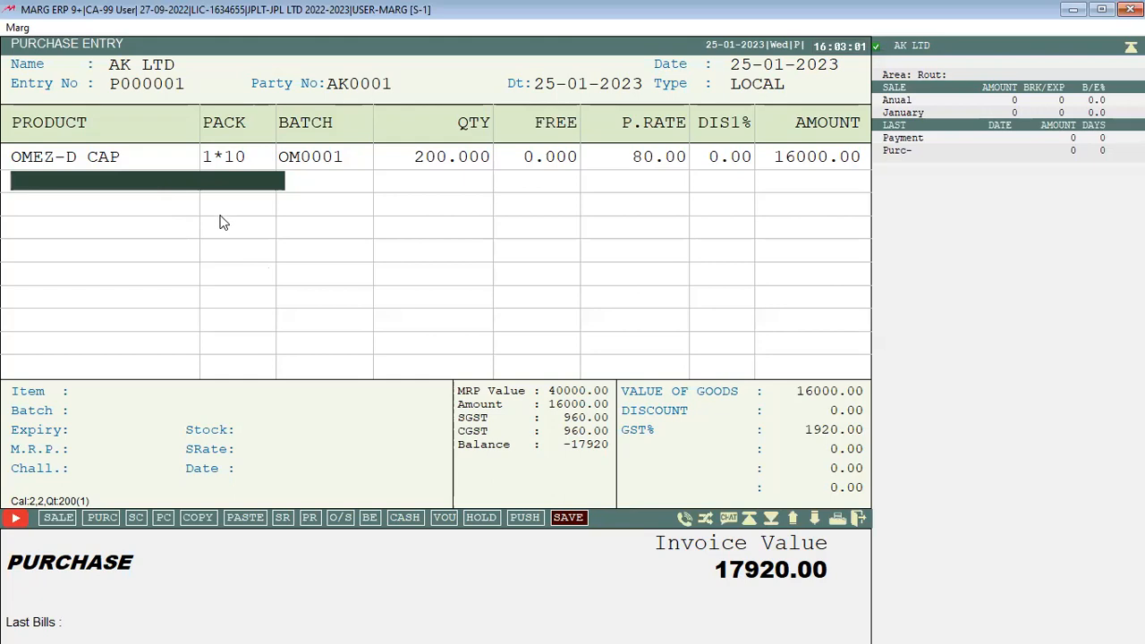
# End product entry without adding a second item and save the AK LTD purchase bill
pyautogui.press('Return')
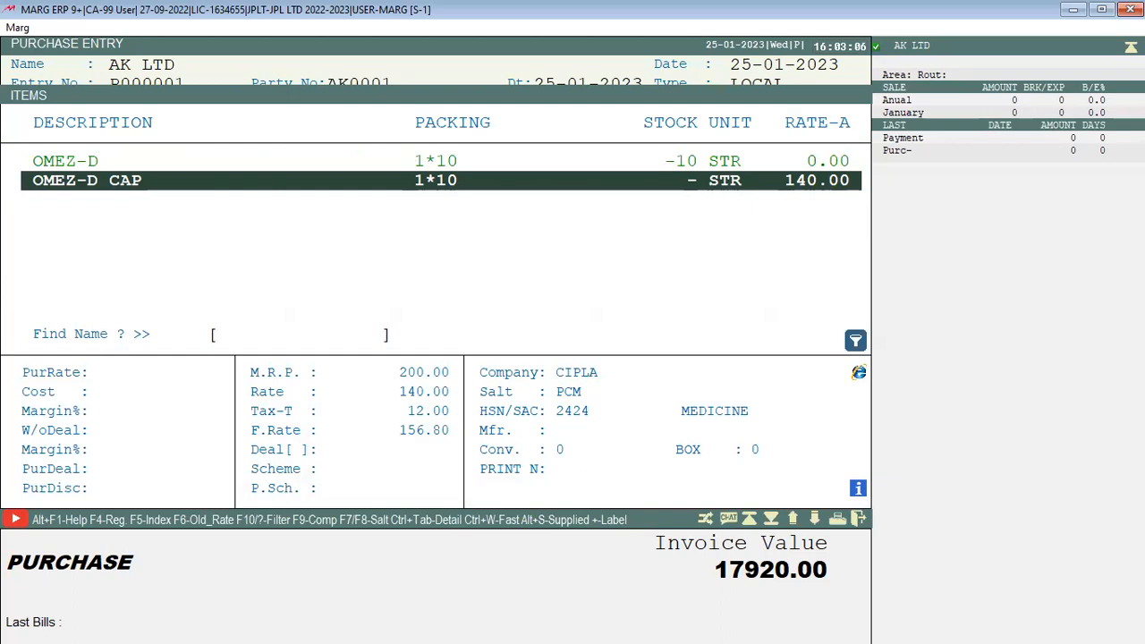
pyautogui.press('Escape')
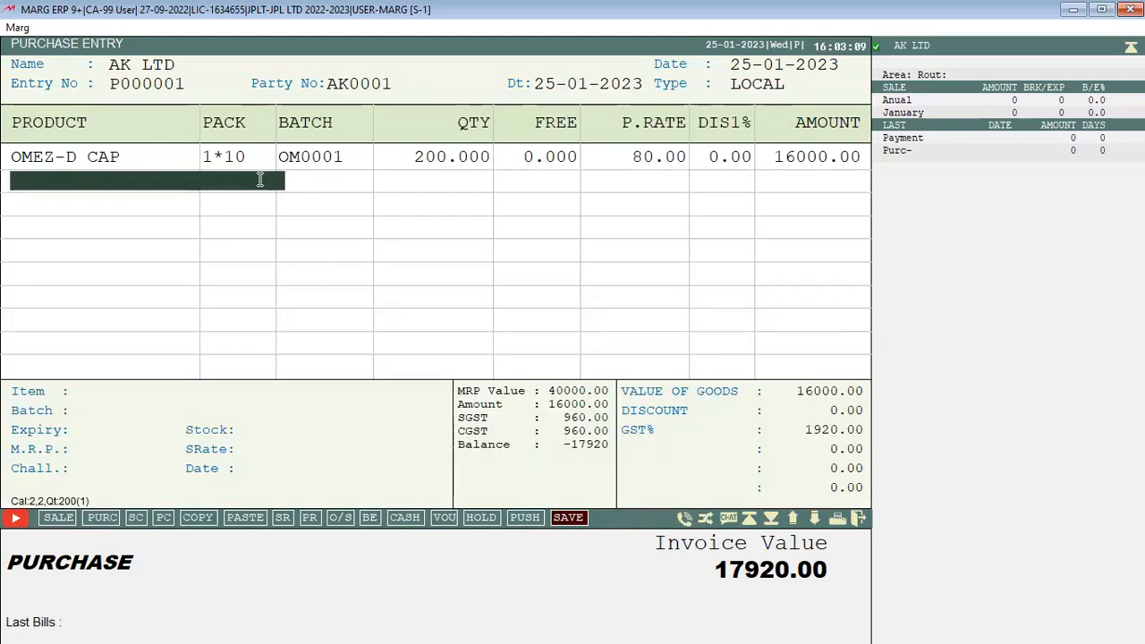
pyautogui.press('Escape')
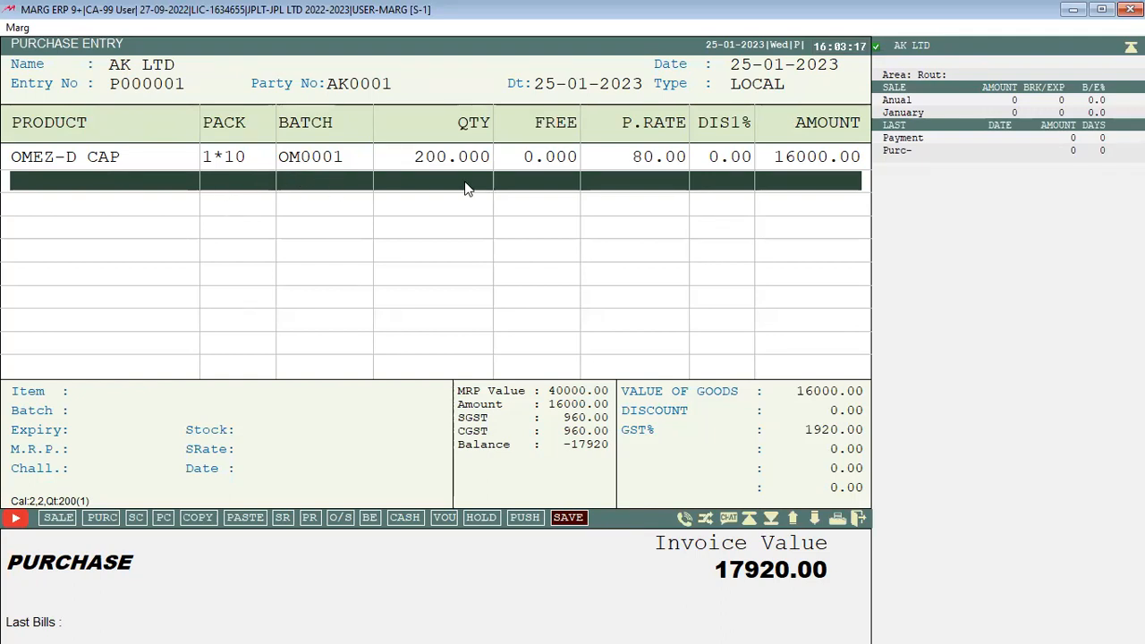
pyautogui.hotkey('ctrl', 'w')
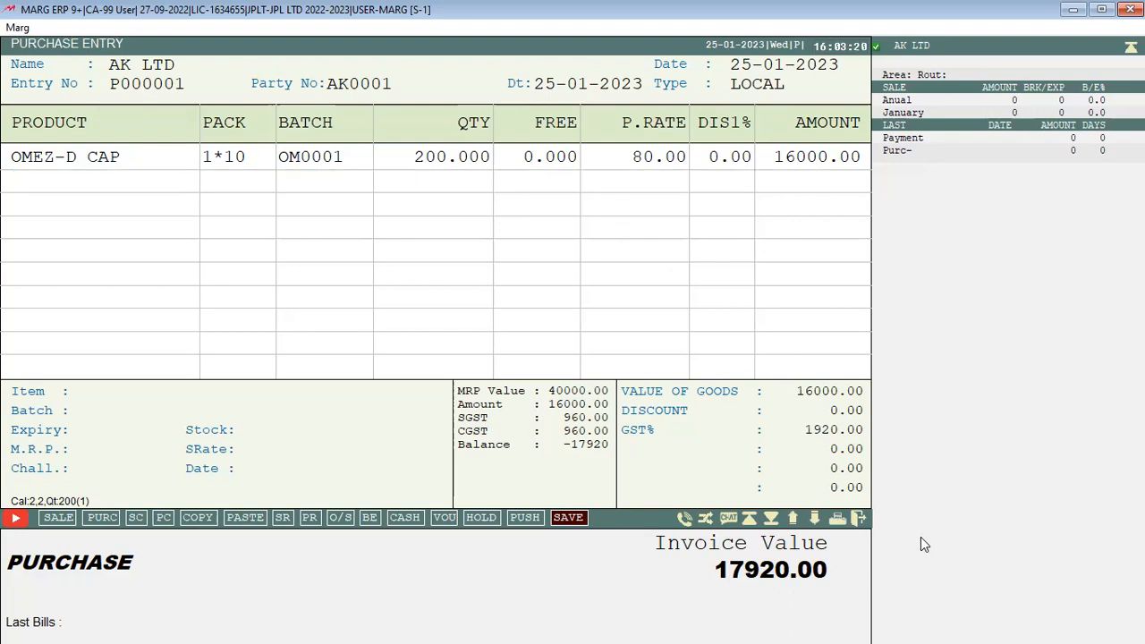
# Finish product entry on the AK LTD purchase bill, choose to save it and accept the bill value of 17920 with no cash paid
pyautogui.press('Escape')
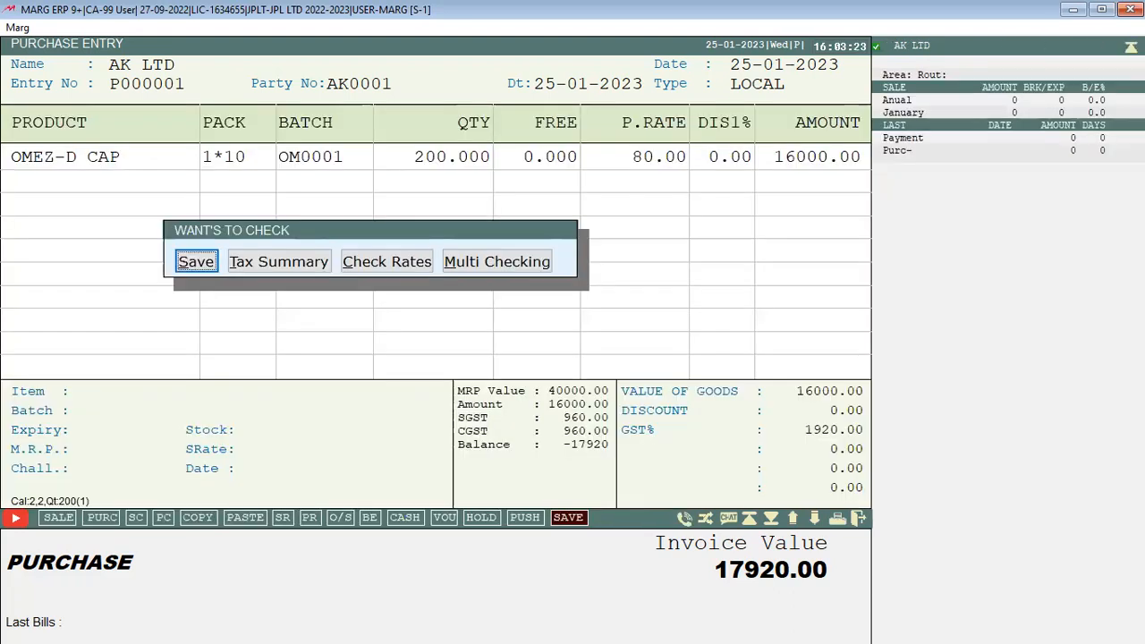
pyautogui.press('Return')
pyautogui.press('Return')
pyautogui.press('Return')
pyautogui.press('Return')
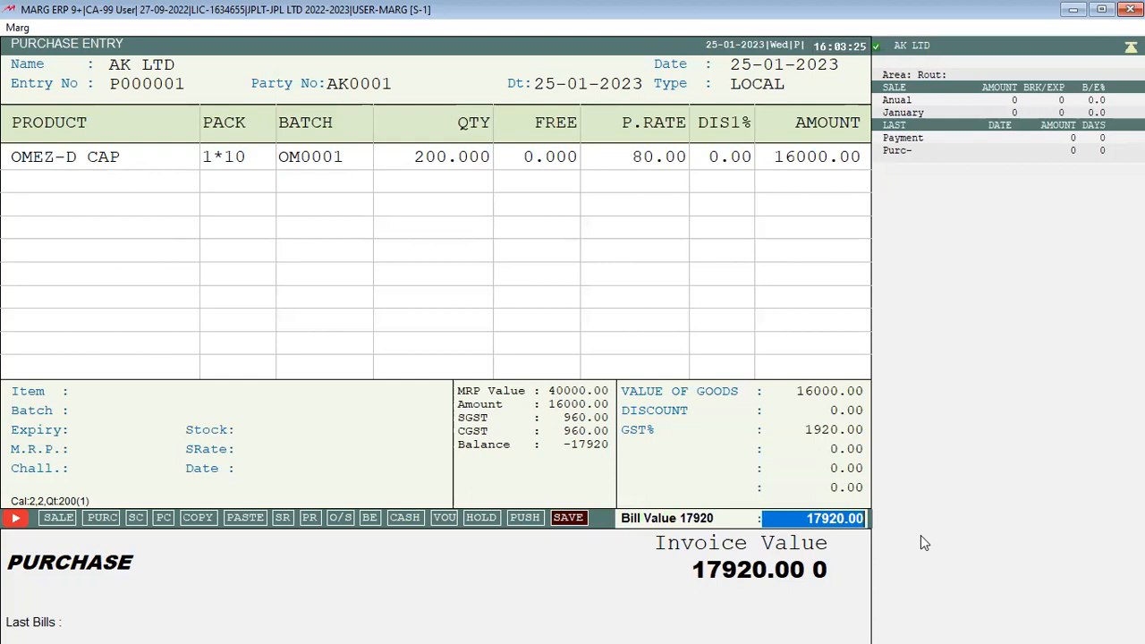
pyautogui.press('Return')
pyautogui.press('Return')
pyautogui.press('Return')
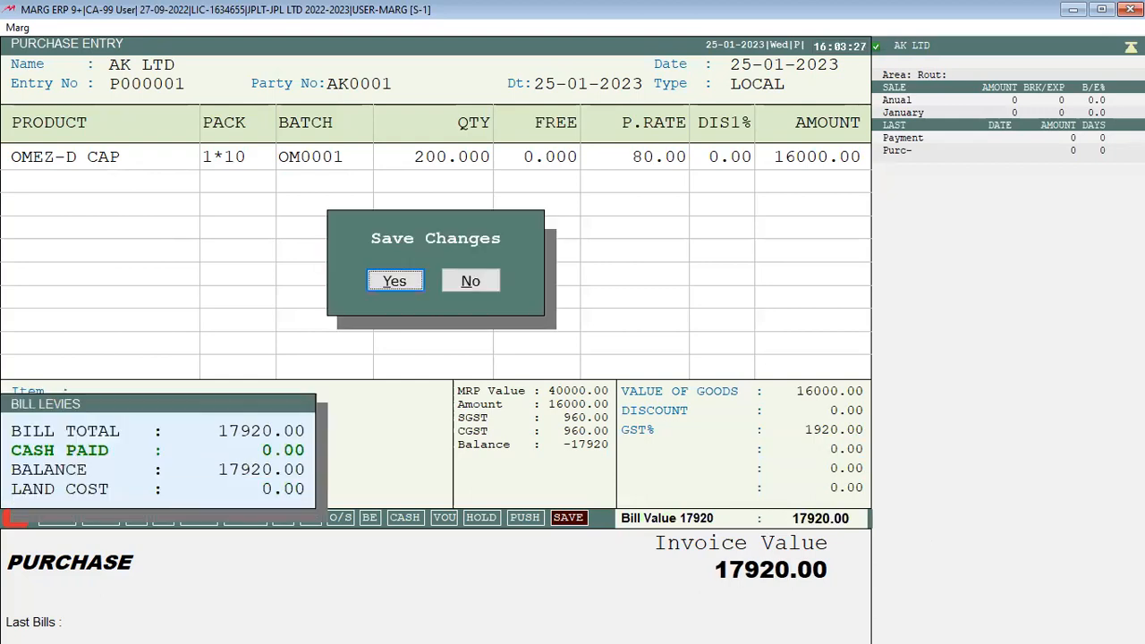
# Confirm saving the purchase bill, leave its additional bill details blank and close purchase entry
pyautogui.press('Return')
pyautogui.press('Return')
pyautogui.press('Return')
pyautogui.press('Return')
pyautogui.press('Return')
pyautogui.press('Return')
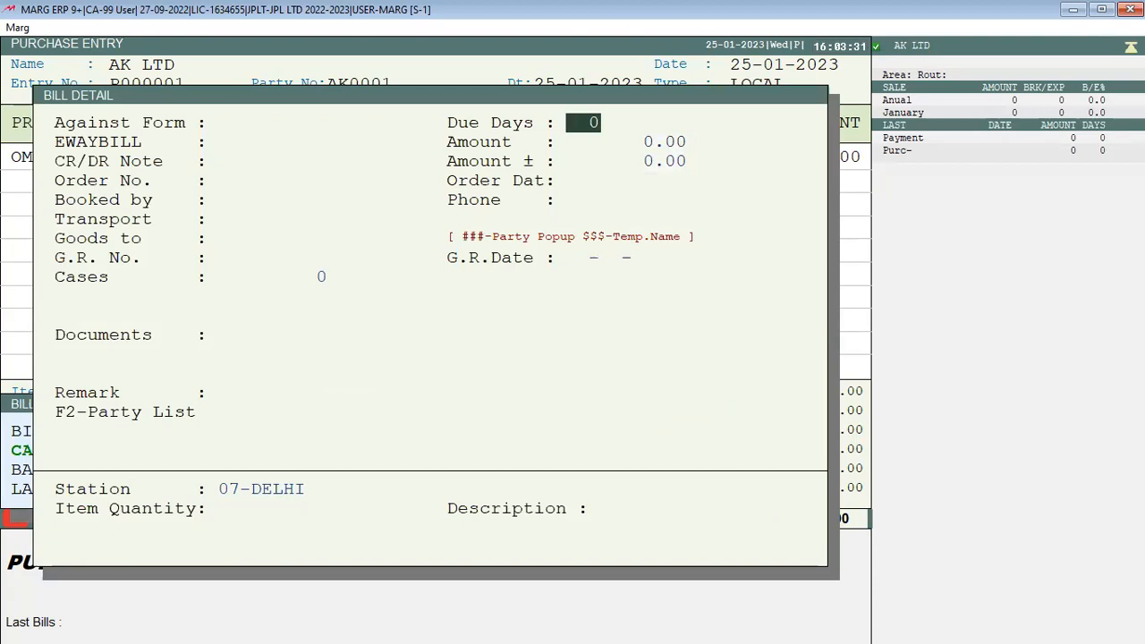
pyautogui.press('Escape')
pyautogui.press('Escape')
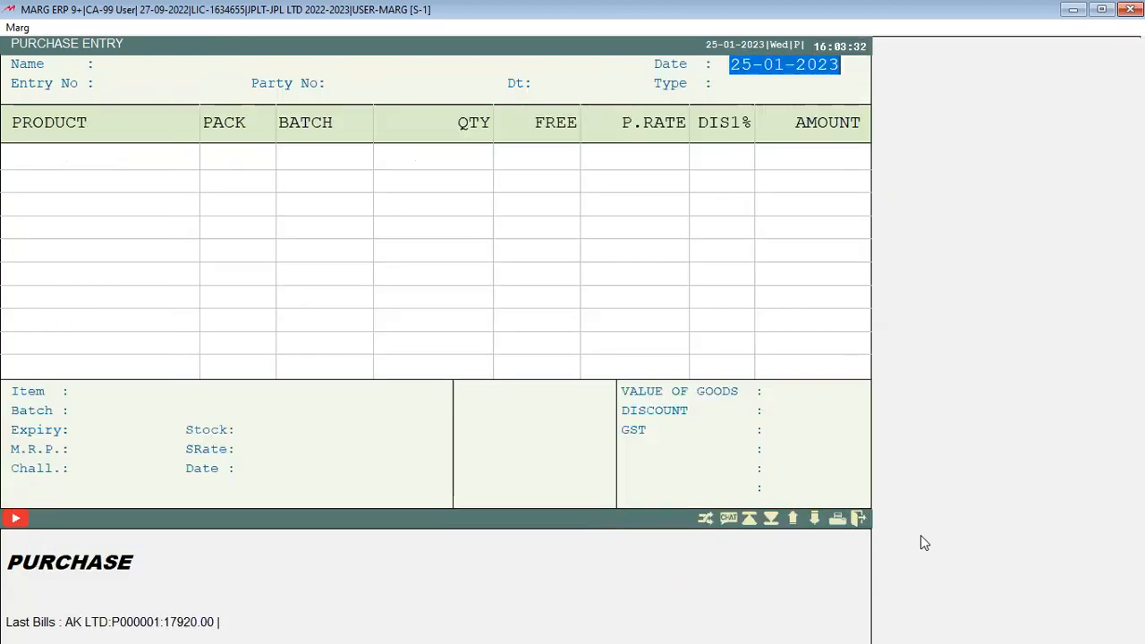
pyautogui.press('Escape')
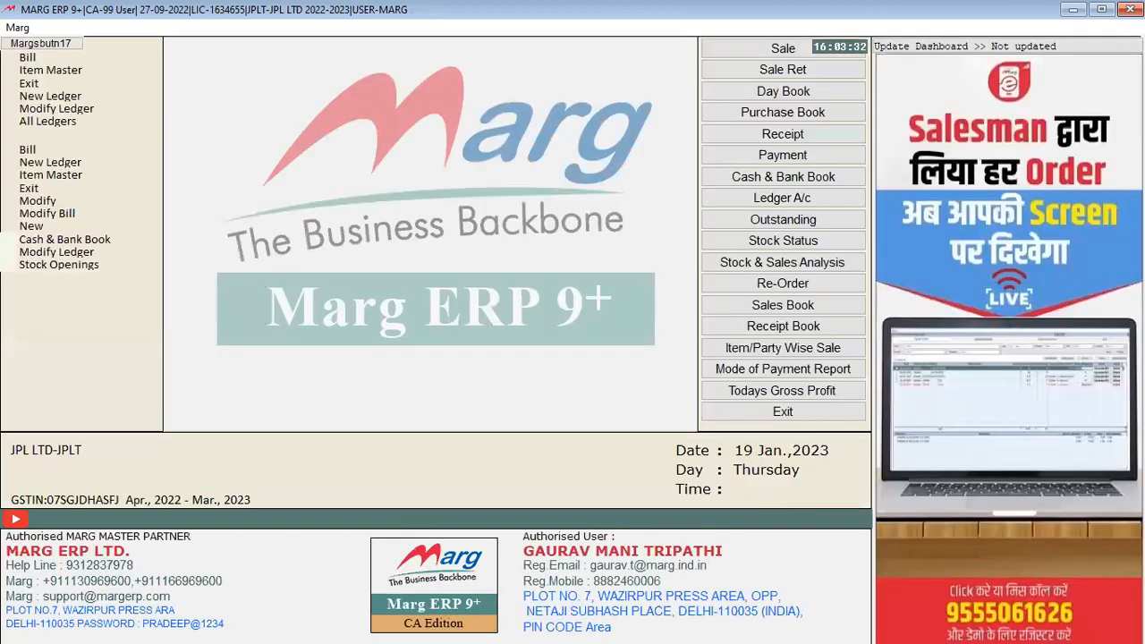
# Look up the AK LTD purchase bill of 25-01-2023 among the saved purchases, review its entries and close it unchanged
pyautogui.hotkey('alt', 't')
pyautogui.press('Down')
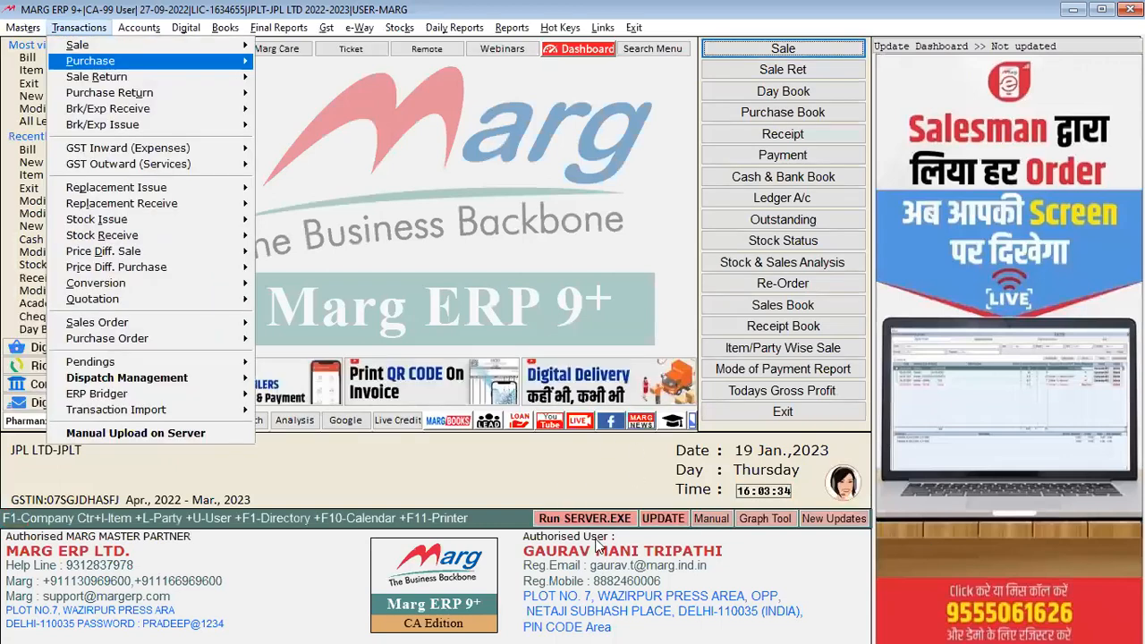
pyautogui.press('Right')
pyautogui.press('Down')
pyautogui.press('Down')
pyautogui.press('Return')
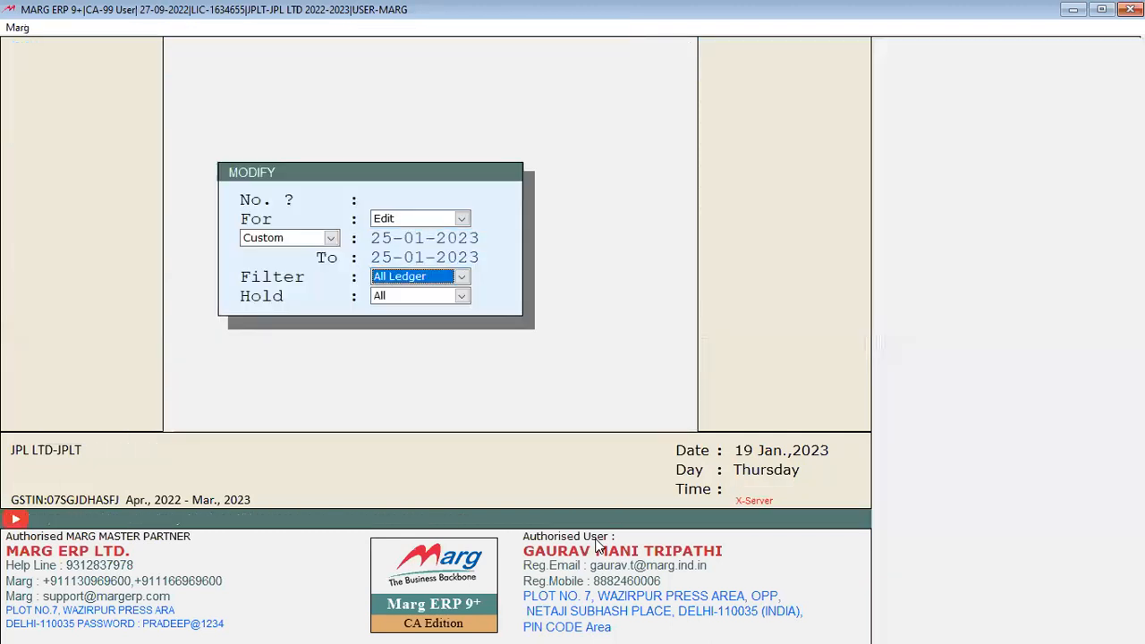
pyautogui.press('Return')
pyautogui.press('Return')
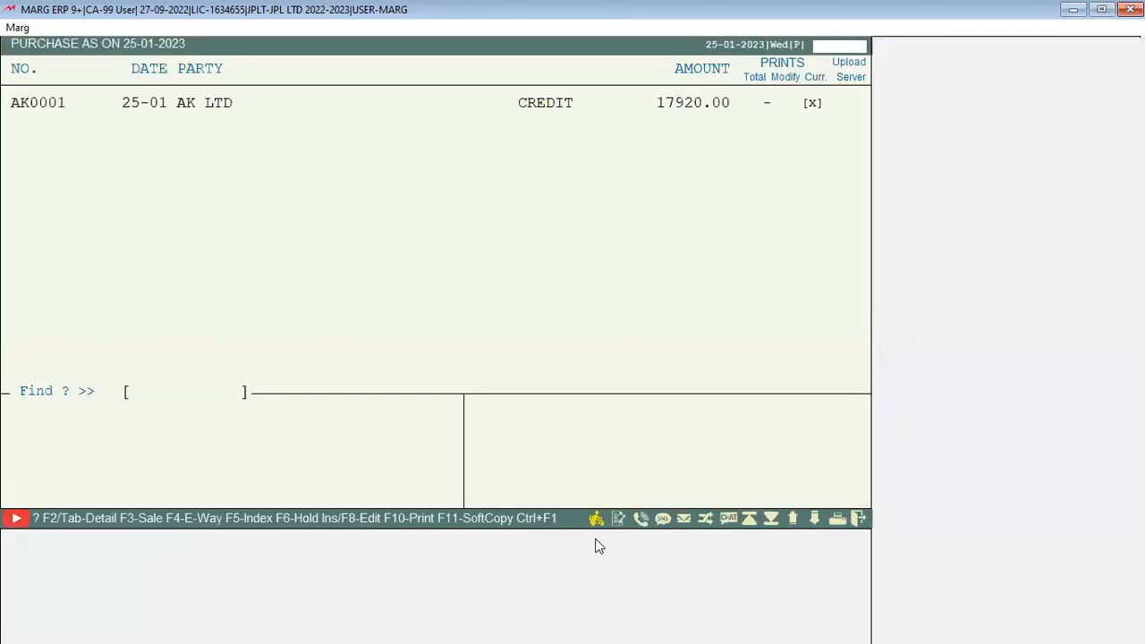
pyautogui.press('Return')
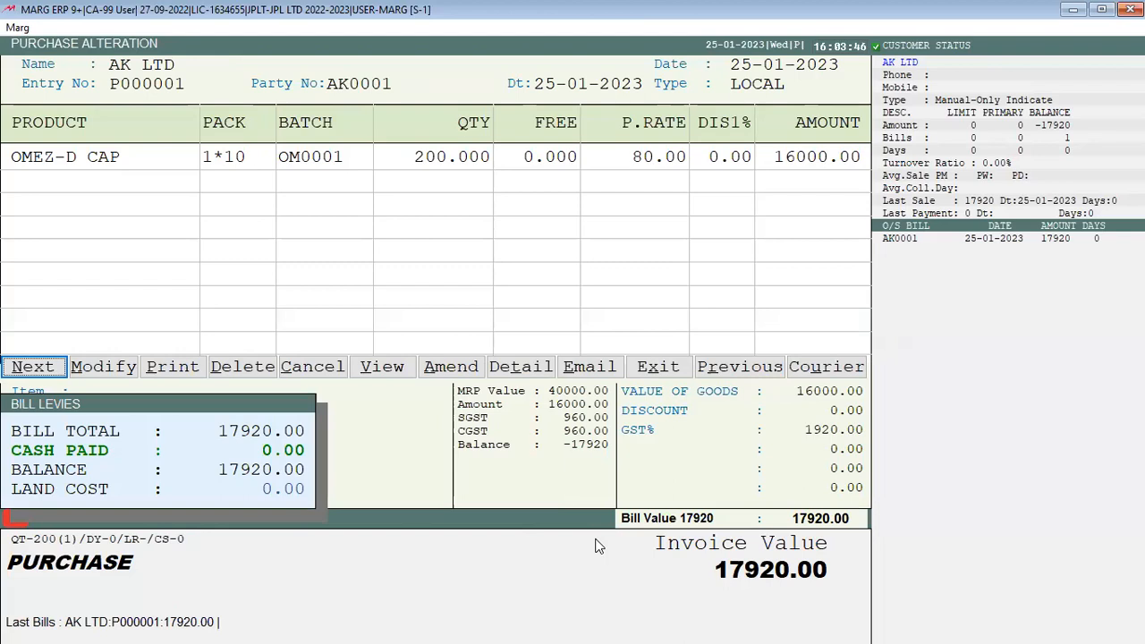
pyautogui.press('Escape')
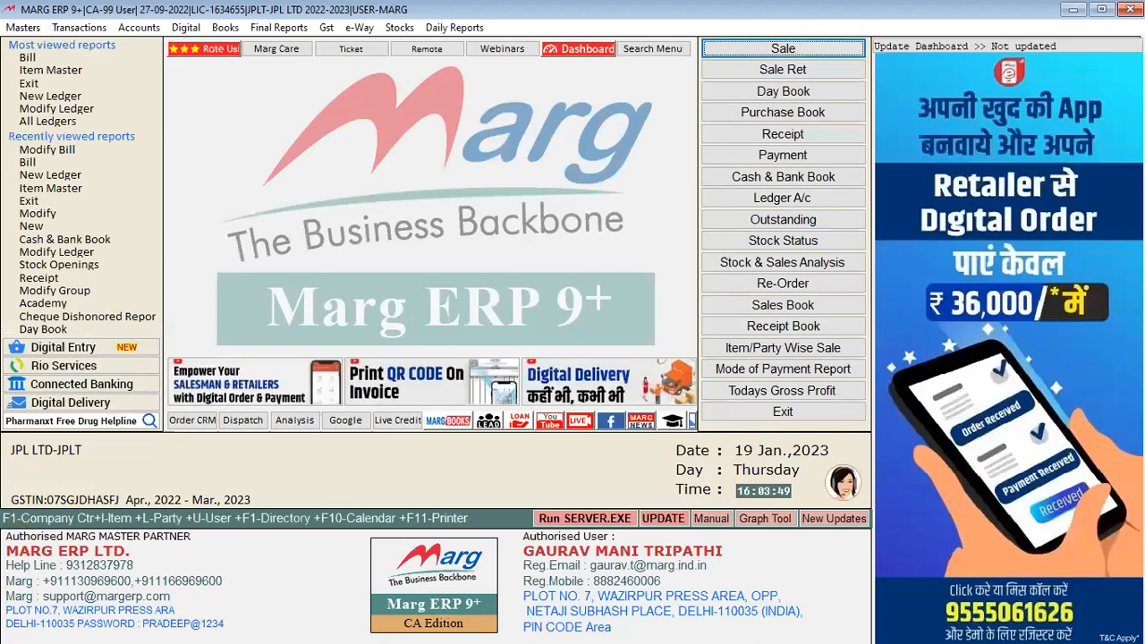
# Examine the conversion, minimum quantity, reorder quantity and discount fields in the OMEZ-D item master, and exit without changes
pyautogui.hotkey('ctrl', 'i')
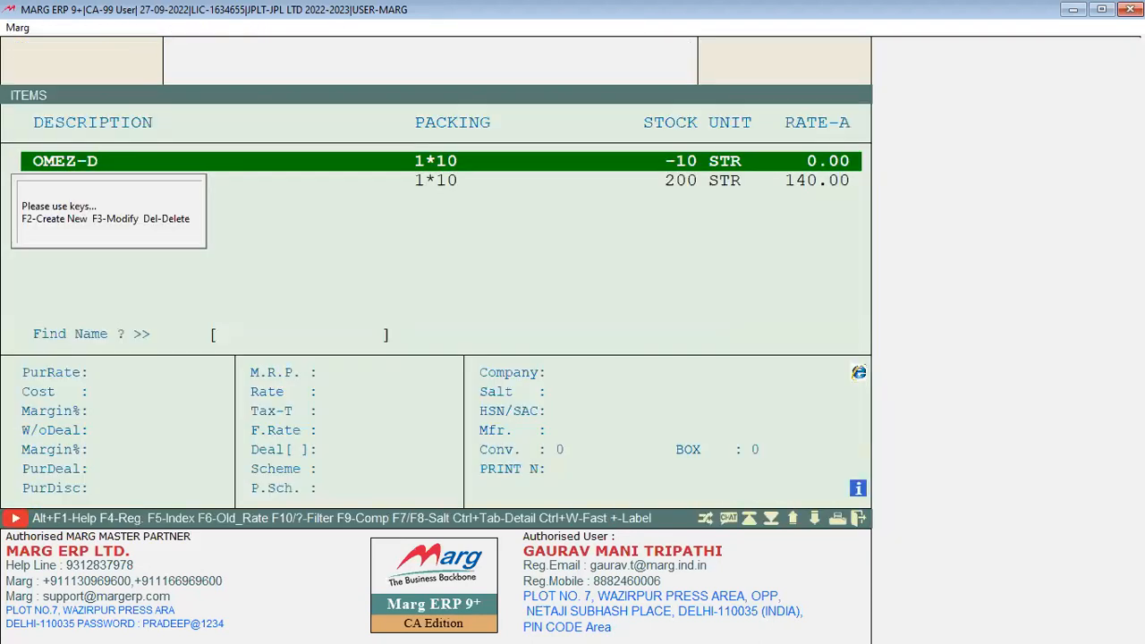
pyautogui.press('F3')
pyautogui.press('Return')
pyautogui.press('Return')
pyautogui.press('Return')
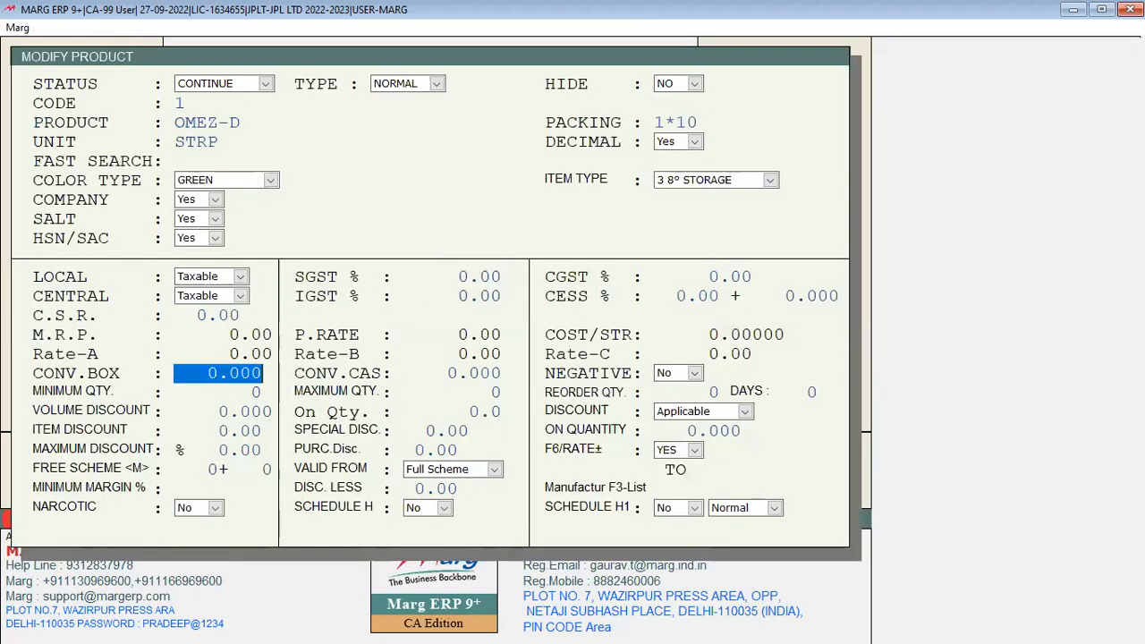
pyautogui.press('Return')
pyautogui.press('Return')
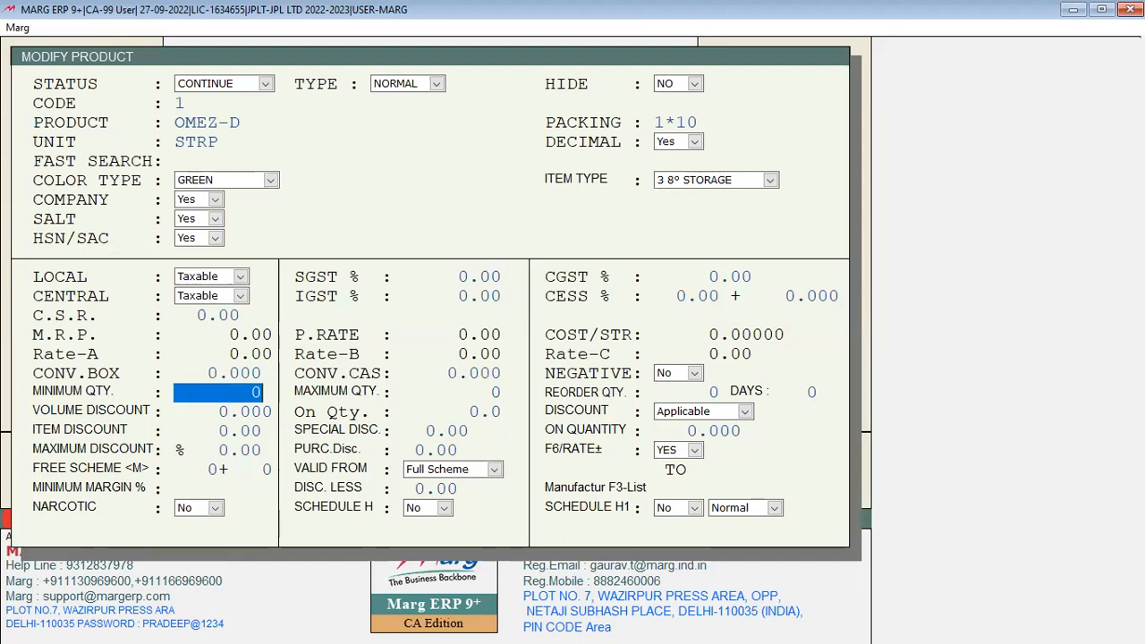
pyautogui.press('Return')
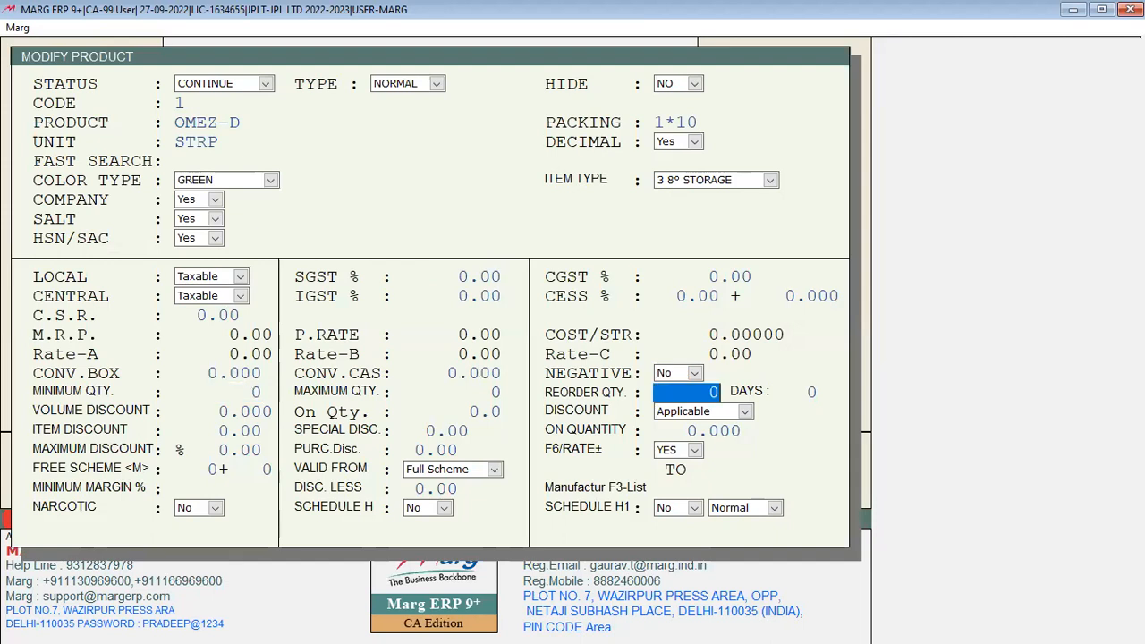
pyautogui.press('Return')
pyautogui.press('Return')
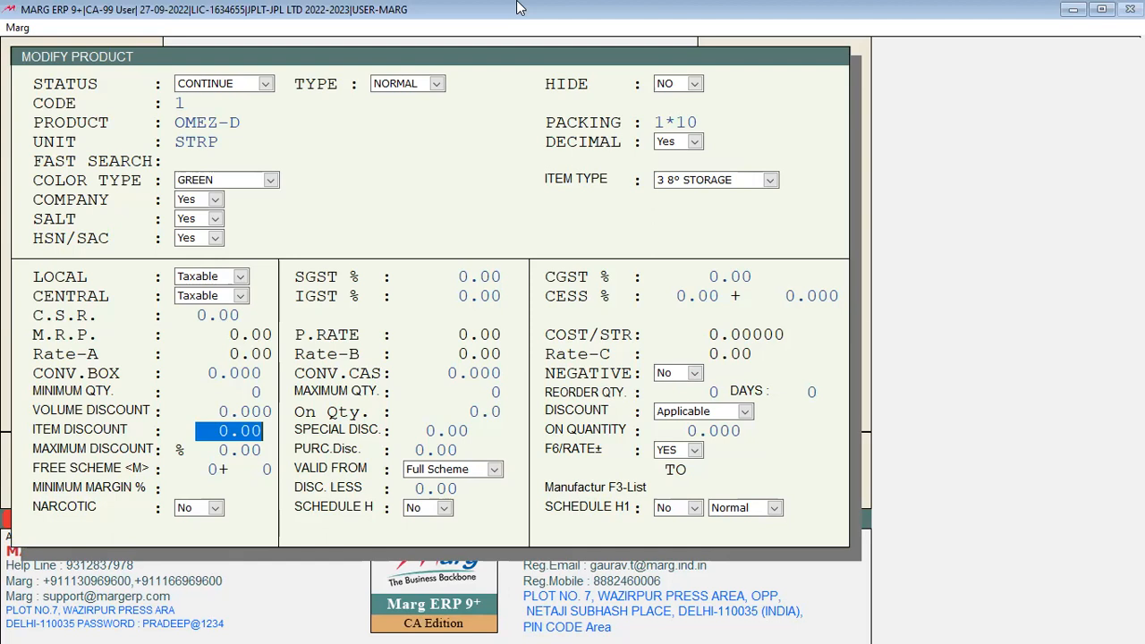
pyautogui.press('Escape')
pyautogui.press('Escape')
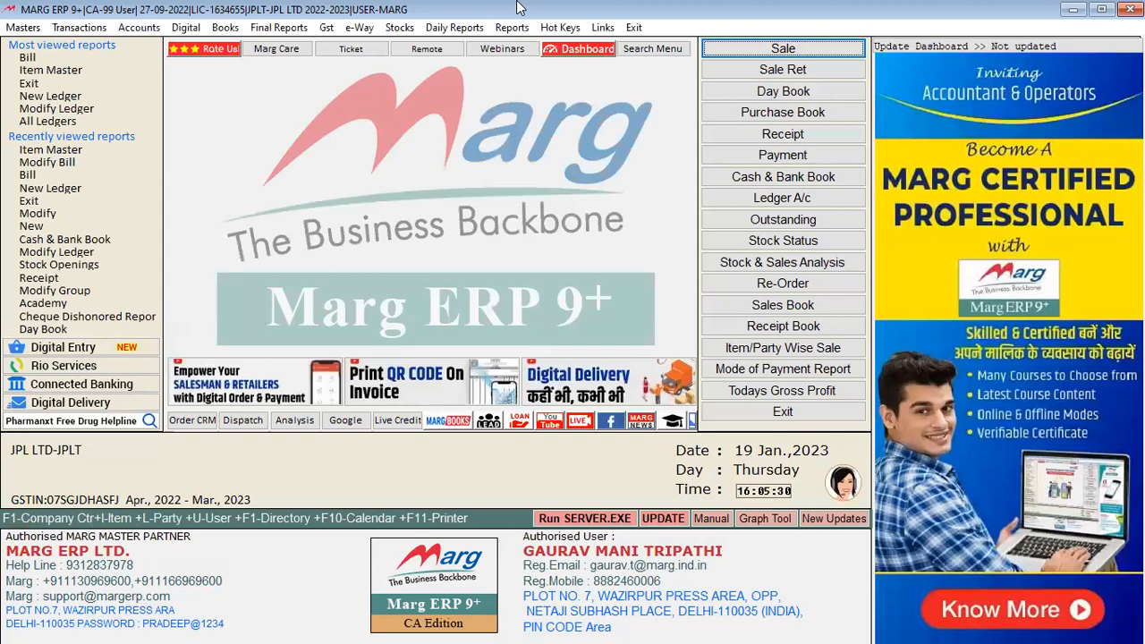
# Start a receipt voucher dated 25-01-2023 and create a customer ledger under SUNDRY DEBTORS with the customer's name and GSTIN, allowing the short number
pyautogui.hotkey('alt', 'a')
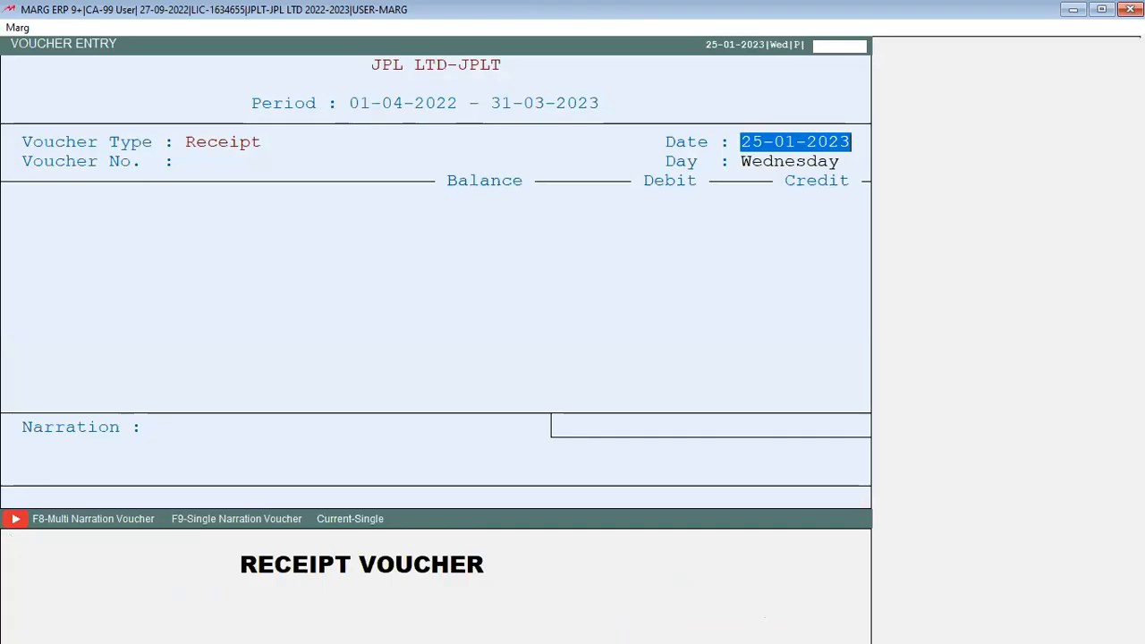
pyautogui.press('Return')
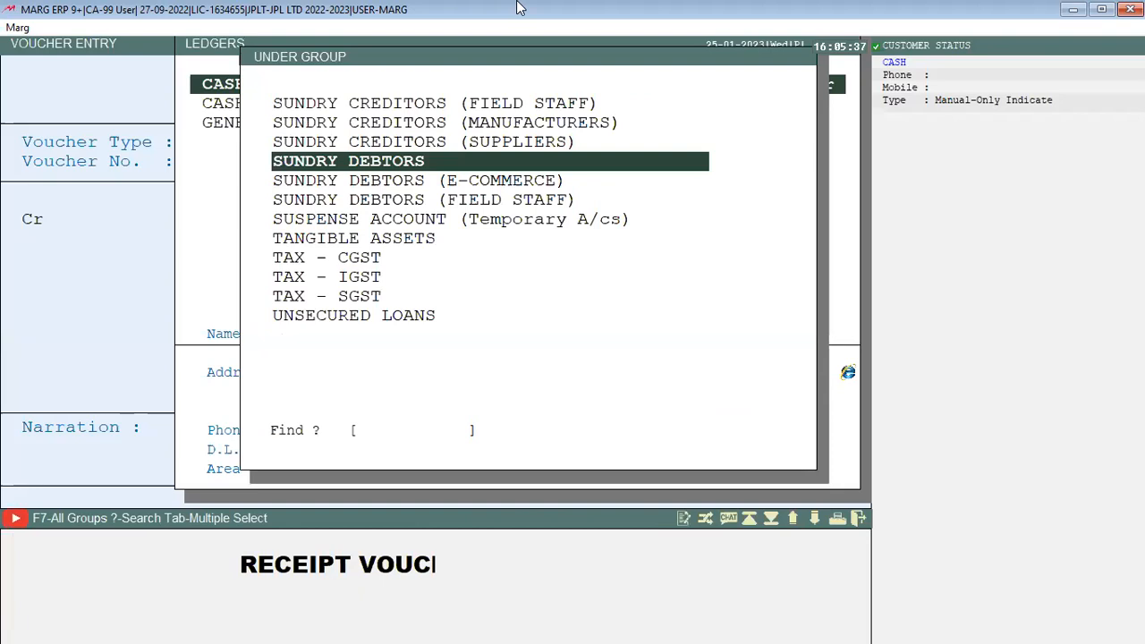
pyautogui.press('Return')
pyautogui.write('IN')
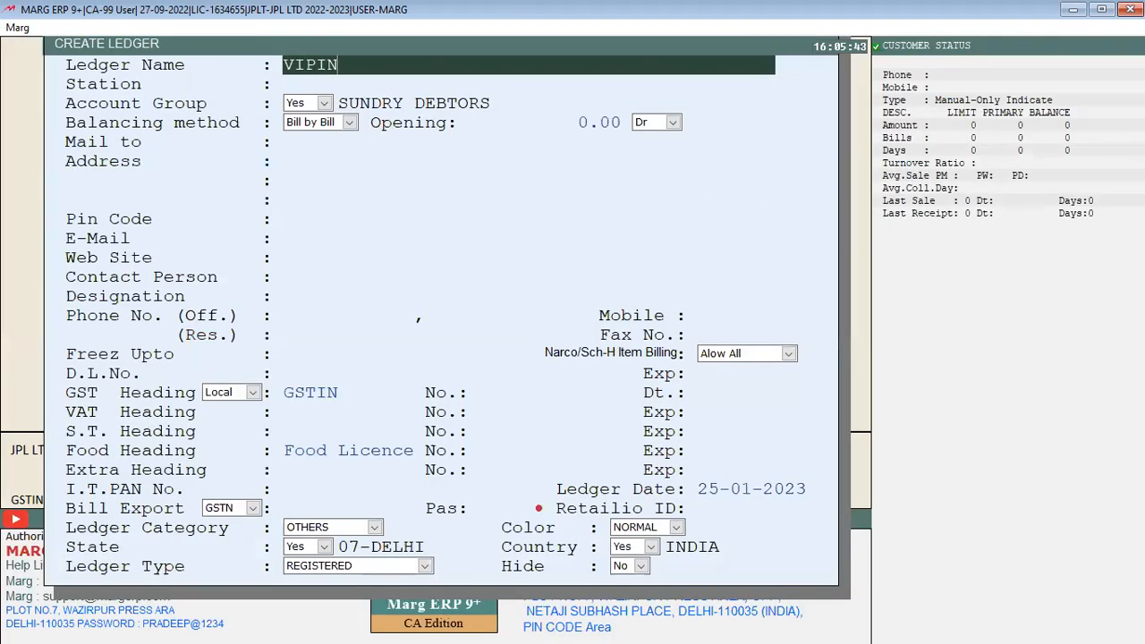
pyautogui.click(478, 395)
pyautogui.write('07ASJFD')
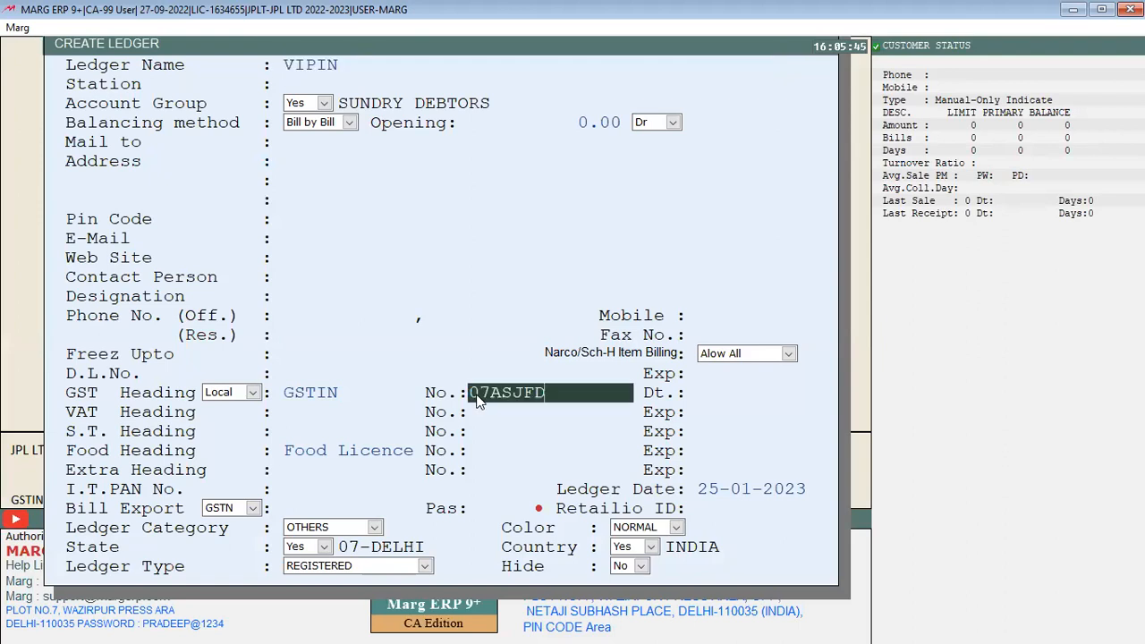
pyautogui.press('Return')
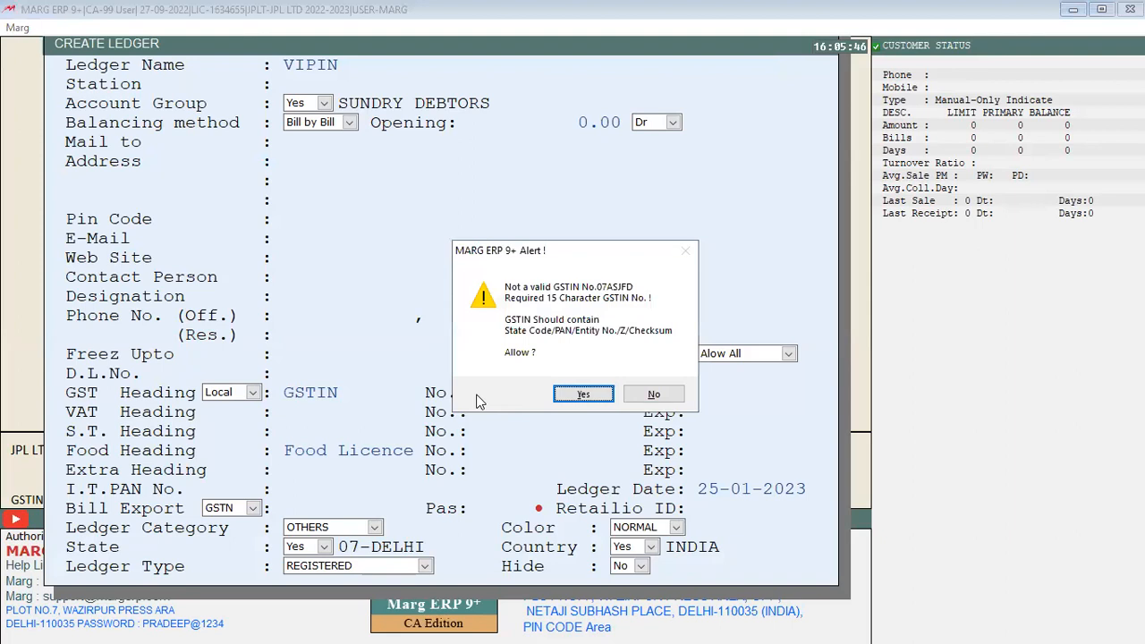
pyautogui.press('Return')
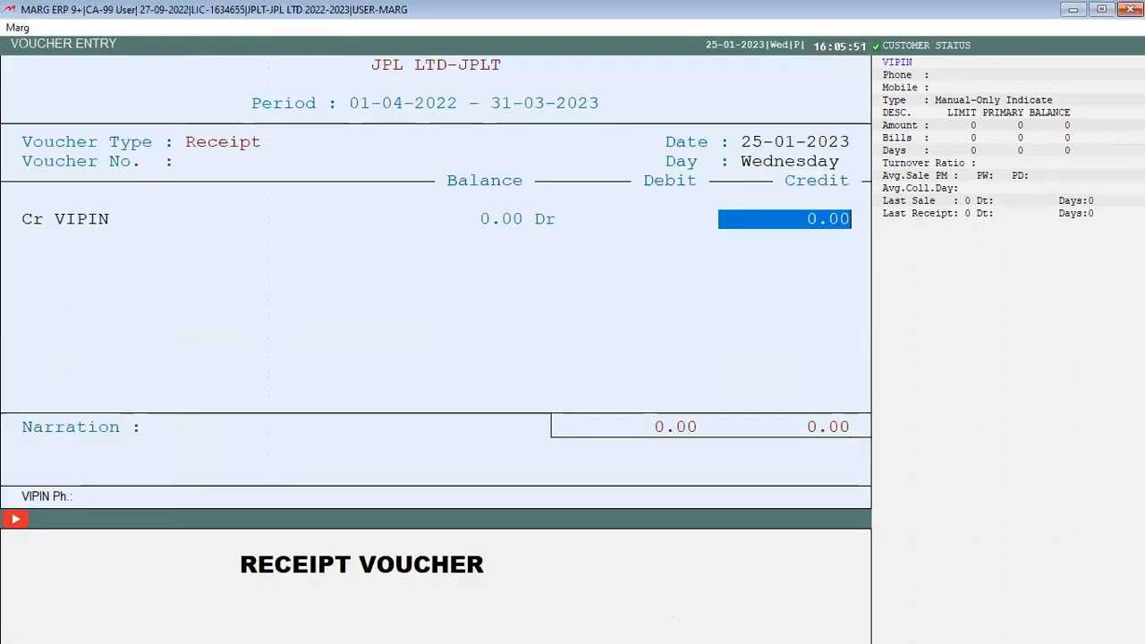
# Credit 5000 to the new customer as a new reference ADV091 with zero due days
pyautogui.write('5000')
pyautogui.press('Return')
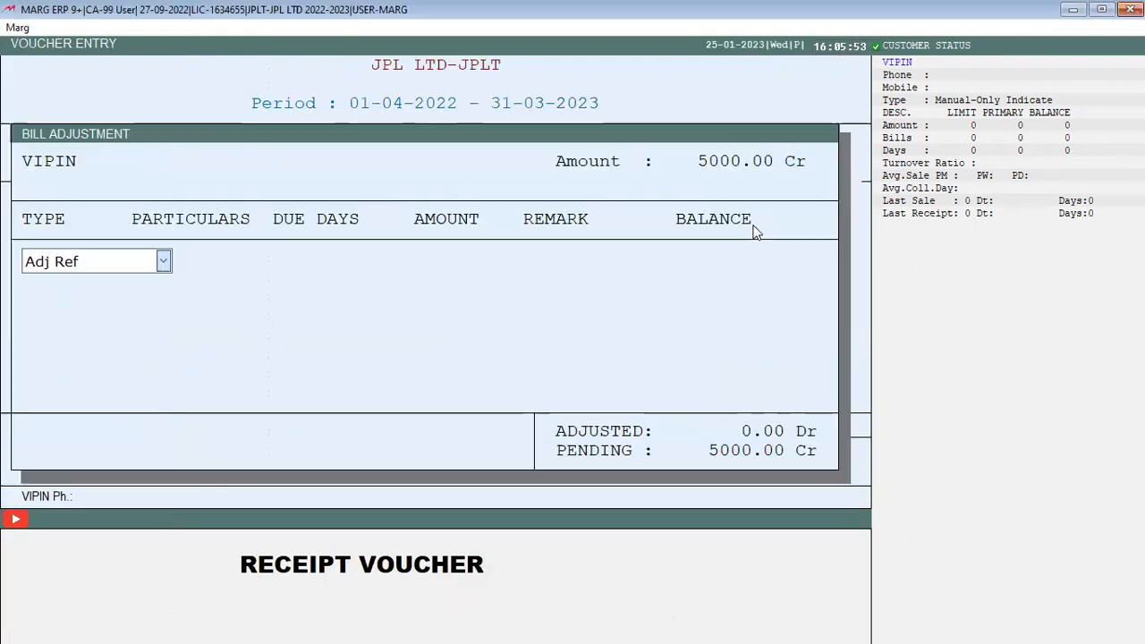
pyautogui.press('Down')
pyautogui.press('Return')
pyautogui.write('ADV099')
pyautogui.press('BackSpace')
pyautogui.write('1')
pyautogui.press('Return')
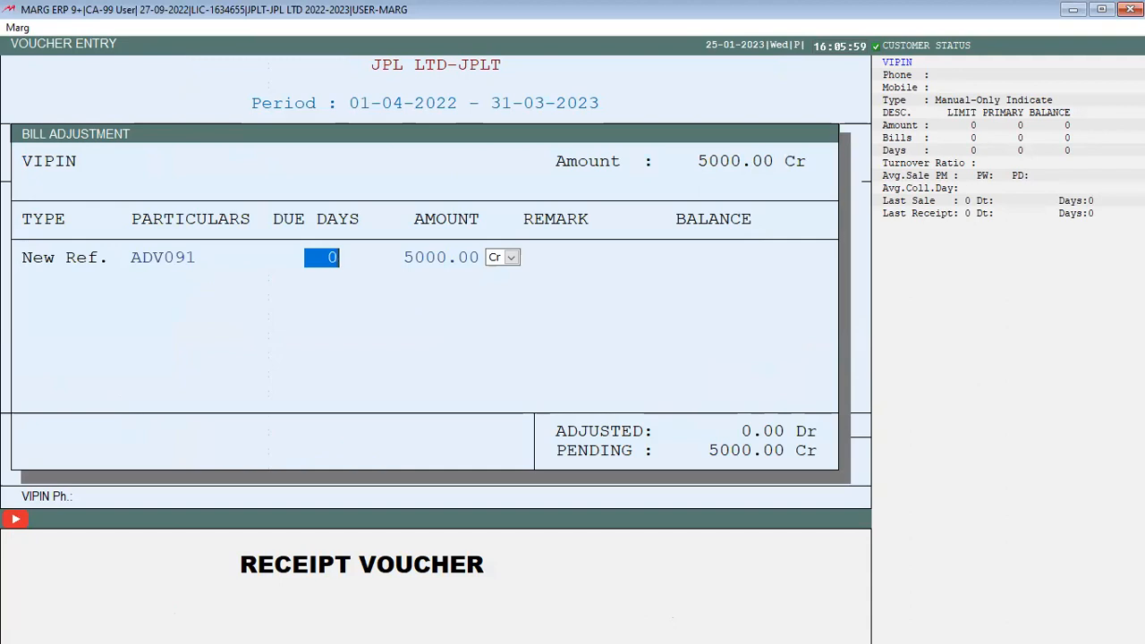
pyautogui.press('Return')
pyautogui.press('Return')
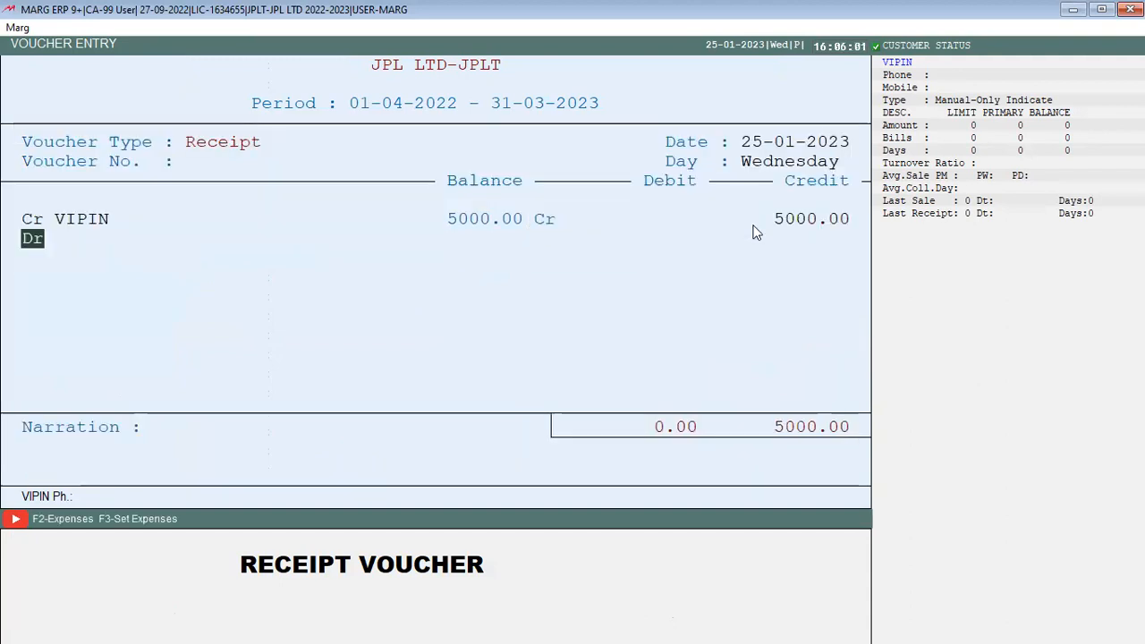
# Create an HDFC BANK ledger under BANK ACCOUNTS for the receipt's debit side
pyautogui.press('Escape')
pyautogui.press('Escape')
pyautogui.press('Return')
pyautogui.press('F2')
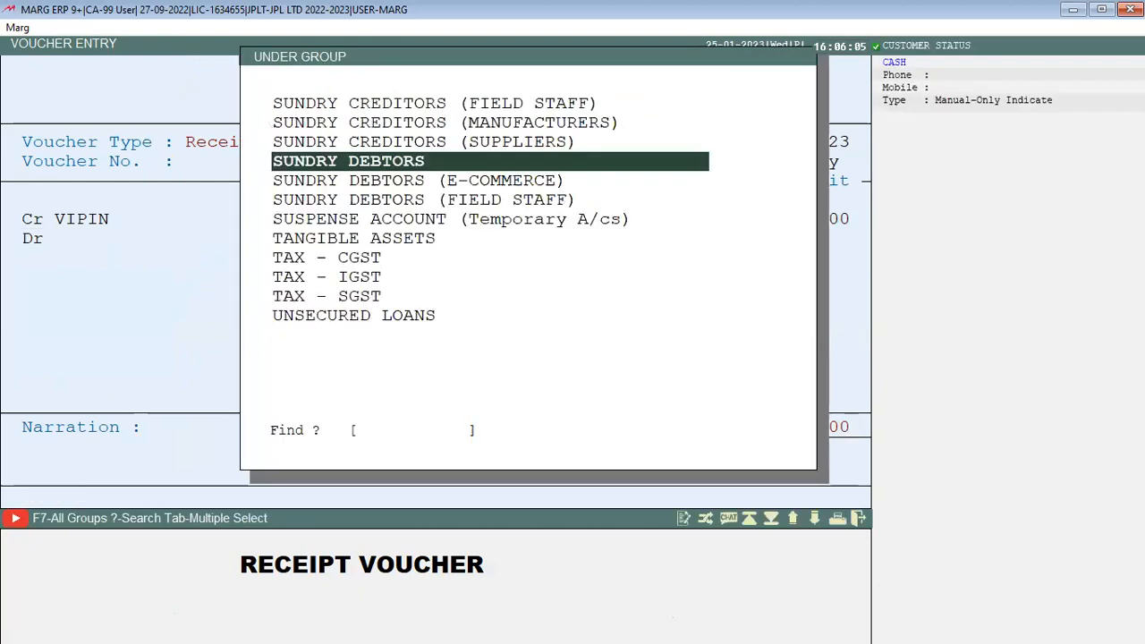
pyautogui.write('B')
pyautogui.press('Return')
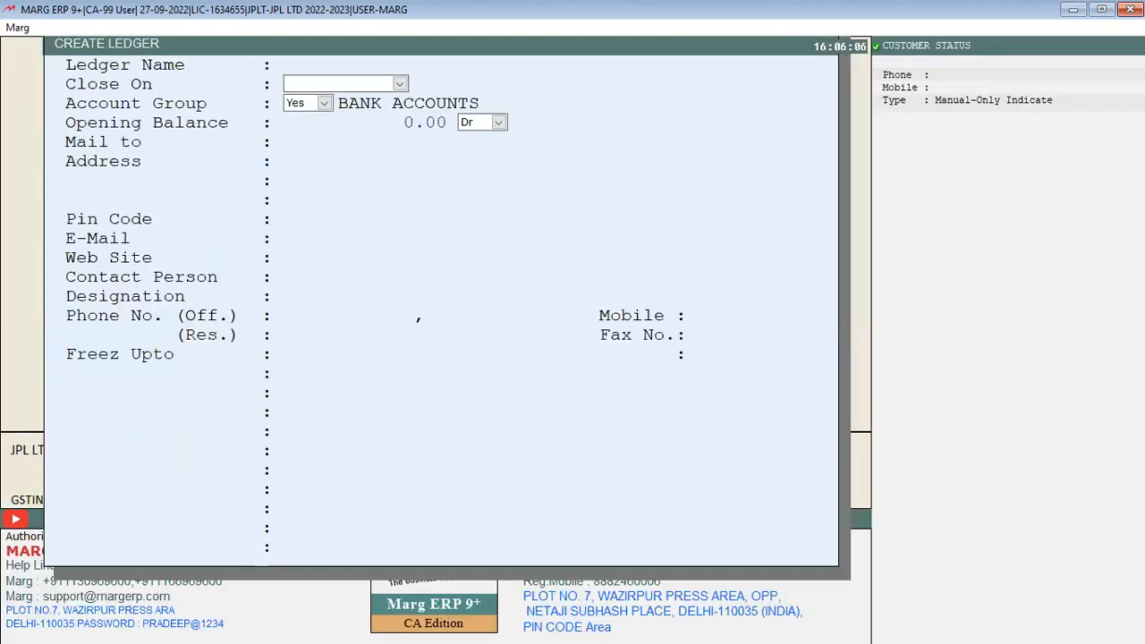
pyautogui.write('HDFC BANK')
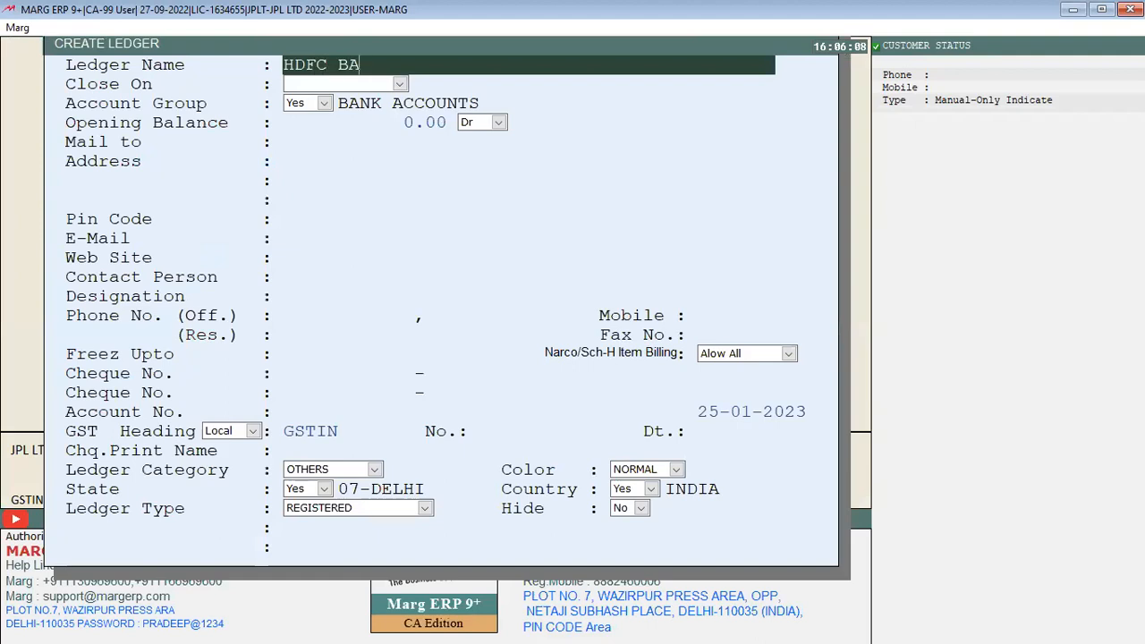
pyautogui.press('pagedown')
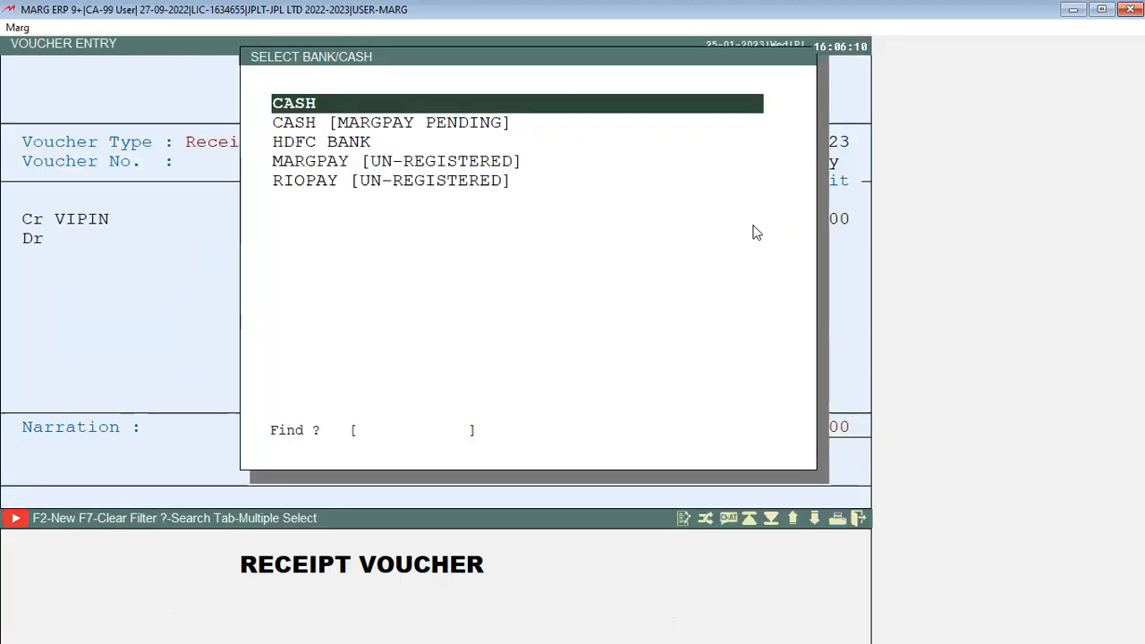
# Debit the 5000 receipt to HDFC BANK, save the voucher with ADV091 as narration and close voucher entry
pyautogui.press('Down')
pyautogui.press('Down')
pyautogui.press('Return')
pyautogui.press('Return')
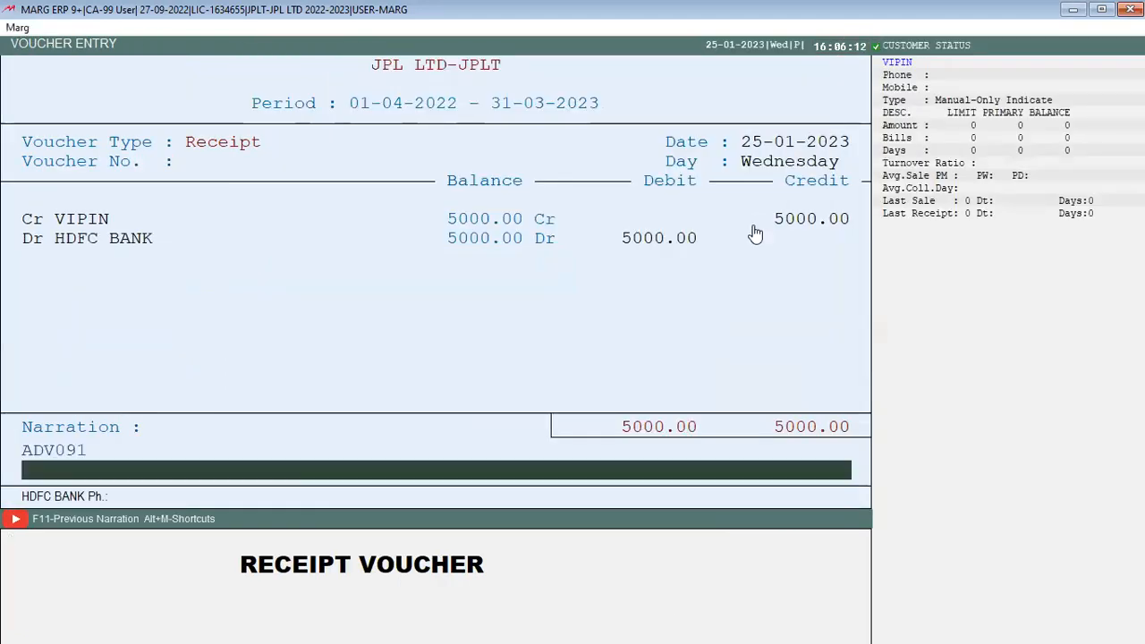
pyautogui.press('Return')
pyautogui.press('Escape')
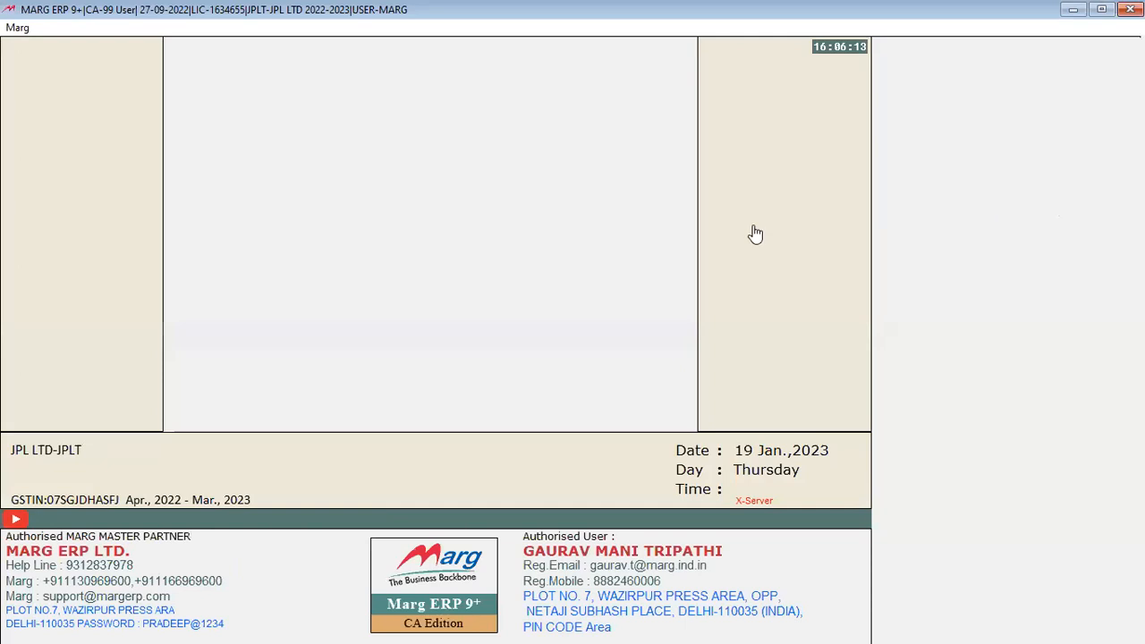
# Start a sale bill dated 25-01-2023 for the new customer and select OMEZ-D CAP from batch OM0001
pyautogui.press('Return')
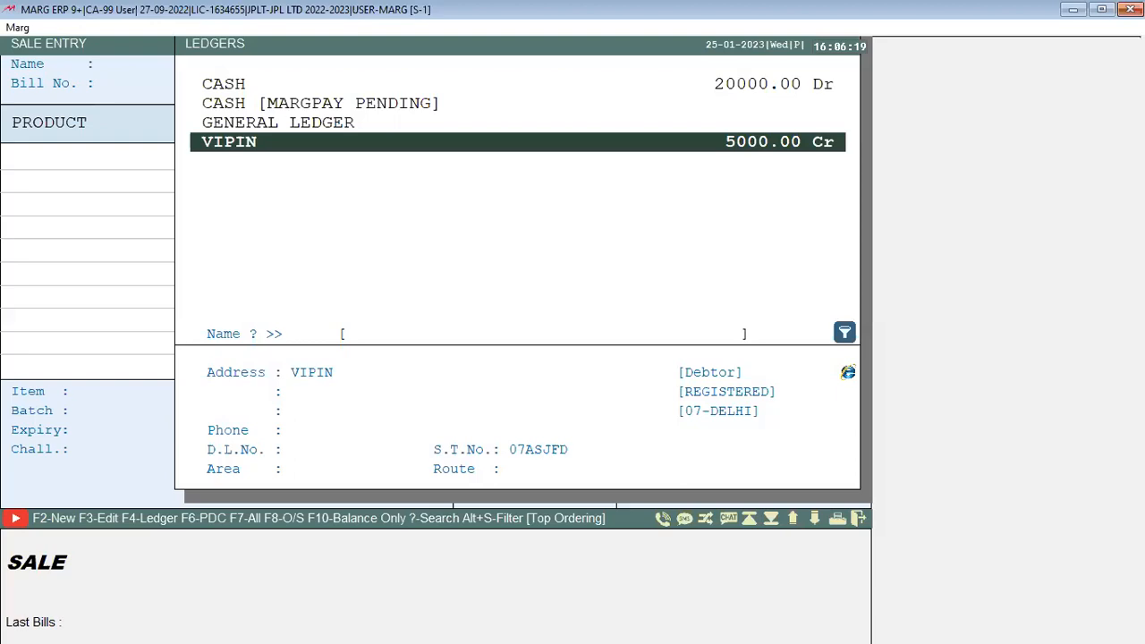
pyautogui.press('Return')
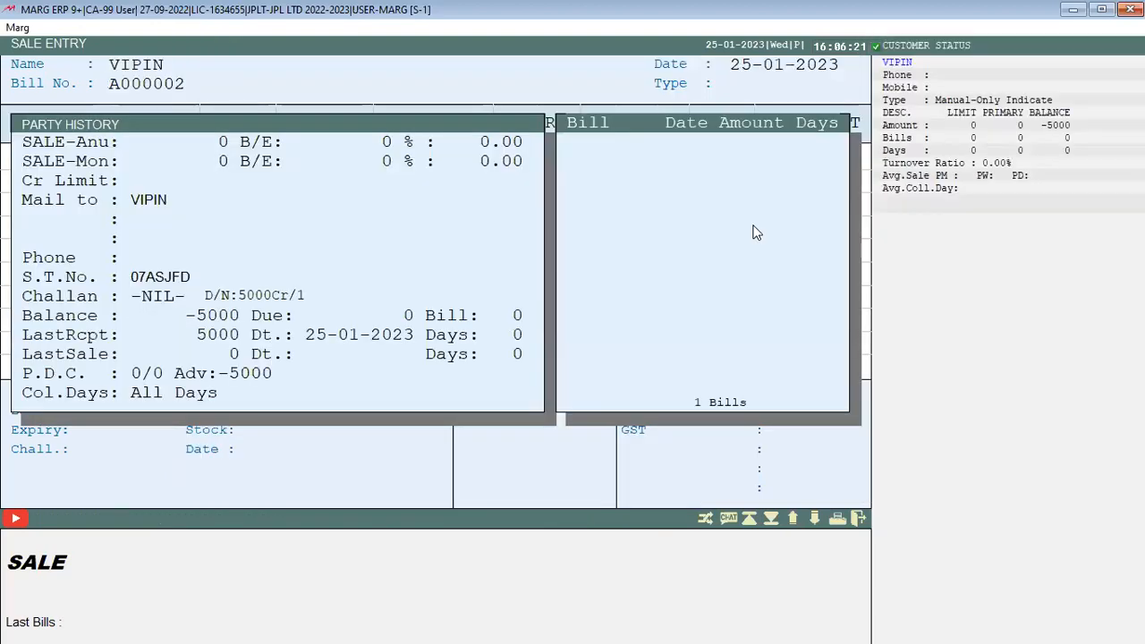
pyautogui.press('Return')
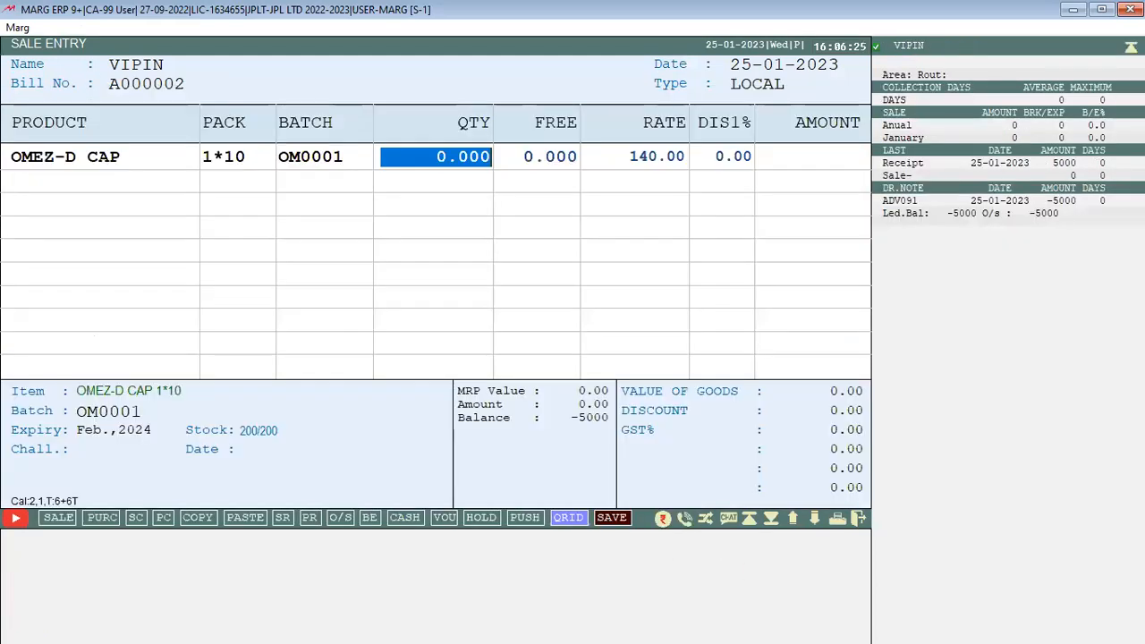
# Set the sale quantity of OMEZ-D CAP to 50 and accept the item line
pyautogui.write('12 .')
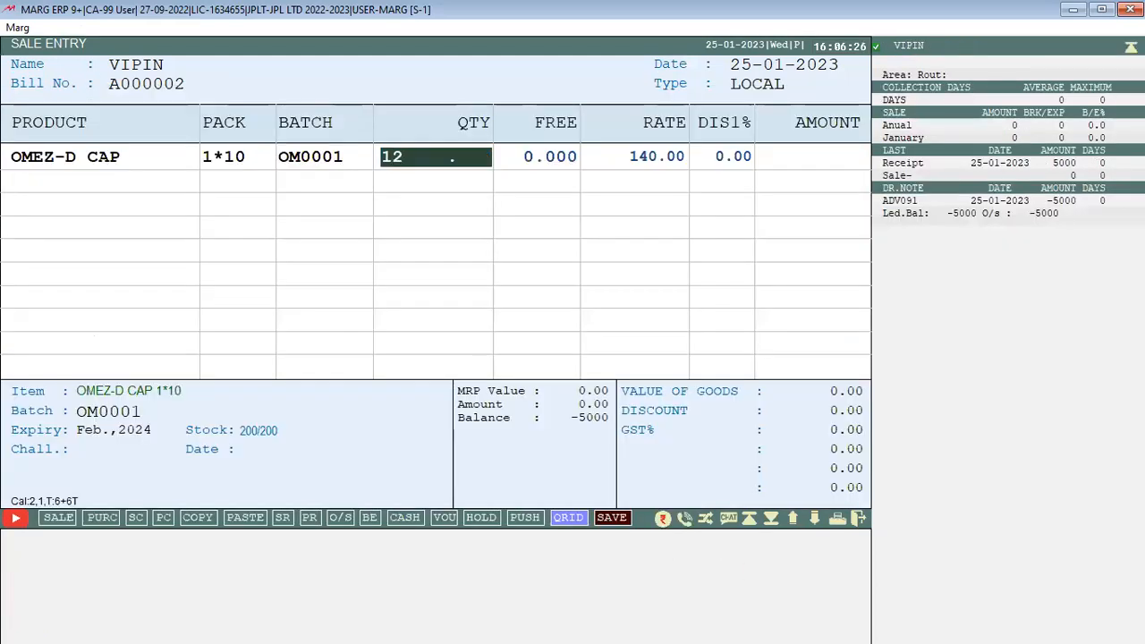
pyautogui.press('BackSpace')
pyautogui.press('BackSpace')
pyautogui.write('50')
pyautogui.press('Return')
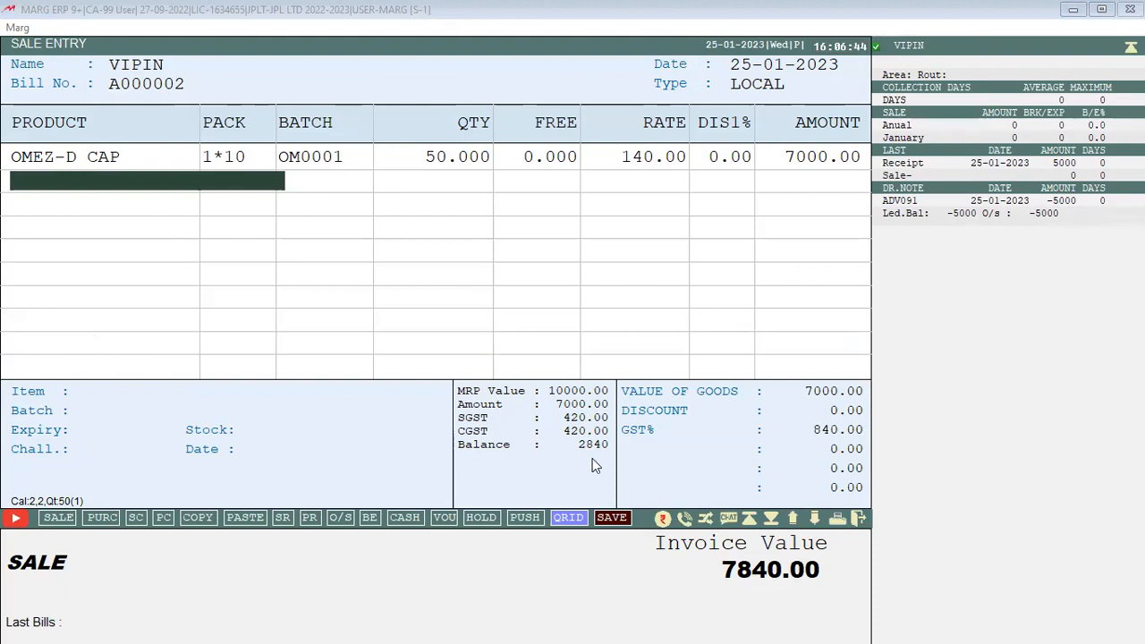
# Finish the item list, leave the additional charges and cash received at zero, and save the sale bill
pyautogui.click(516, 546)
pyautogui.press('Tab')
pyautogui.press('Return')
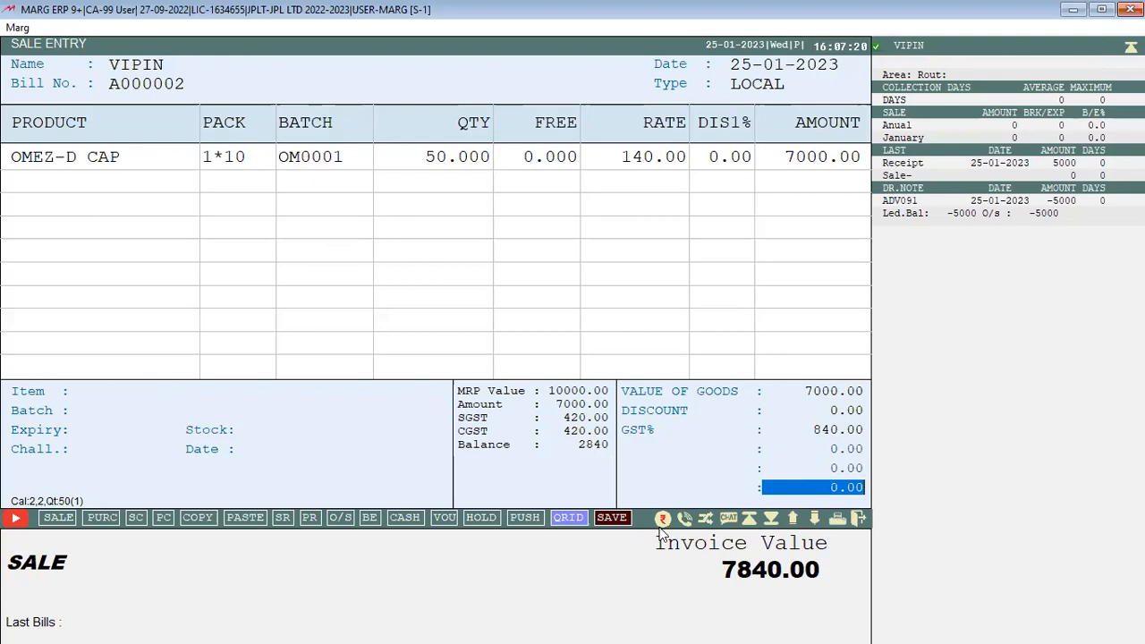
pyautogui.press('Return')
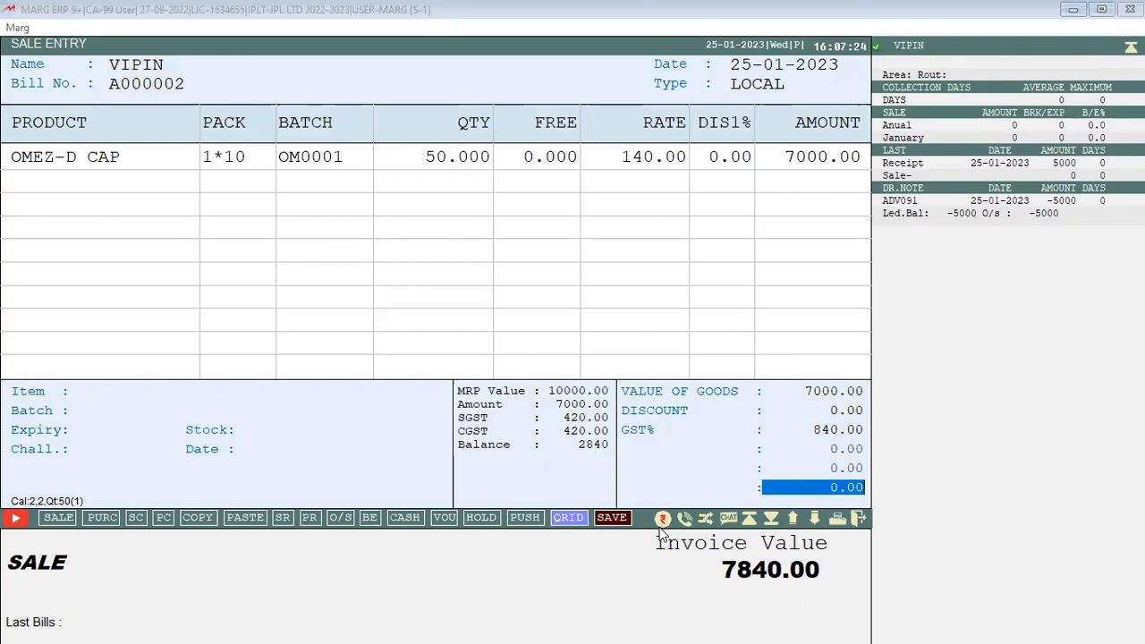
pyautogui.click(548, 8)
pyautogui.press('Return')
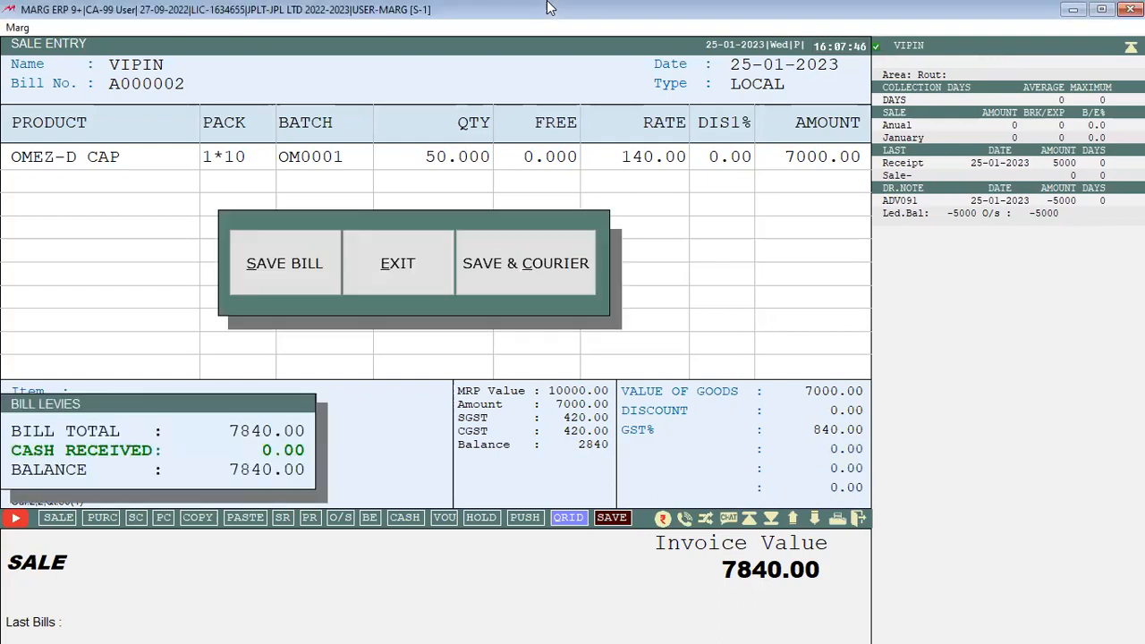
pyautogui.press('Return')
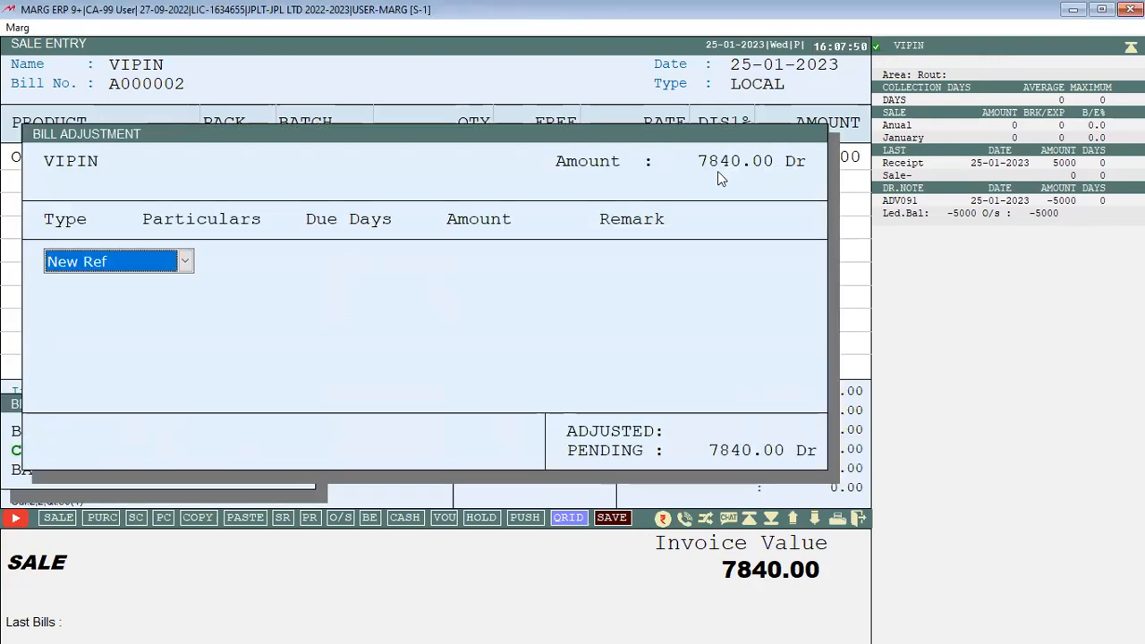
# Adjust 5000 Dr of the bill amount against the customer's advance reference ADV091
pyautogui.press('Up')
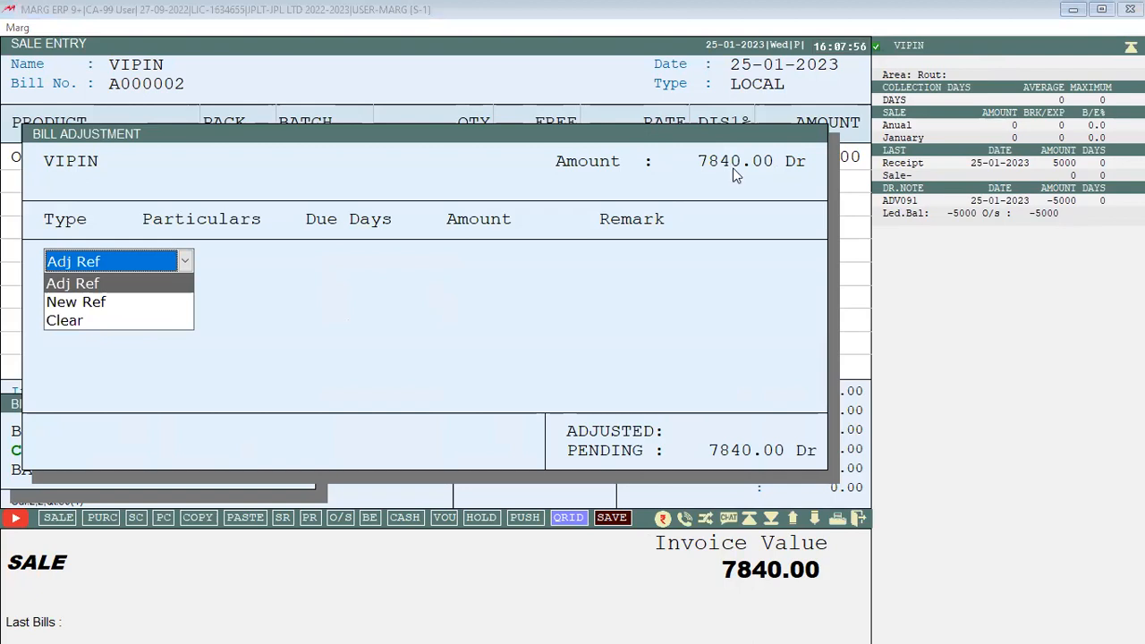
pyautogui.press('Return')
pyautogui.press('Return')
pyautogui.press('Return')
pyautogui.press('Return')
pyautogui.press('Return')
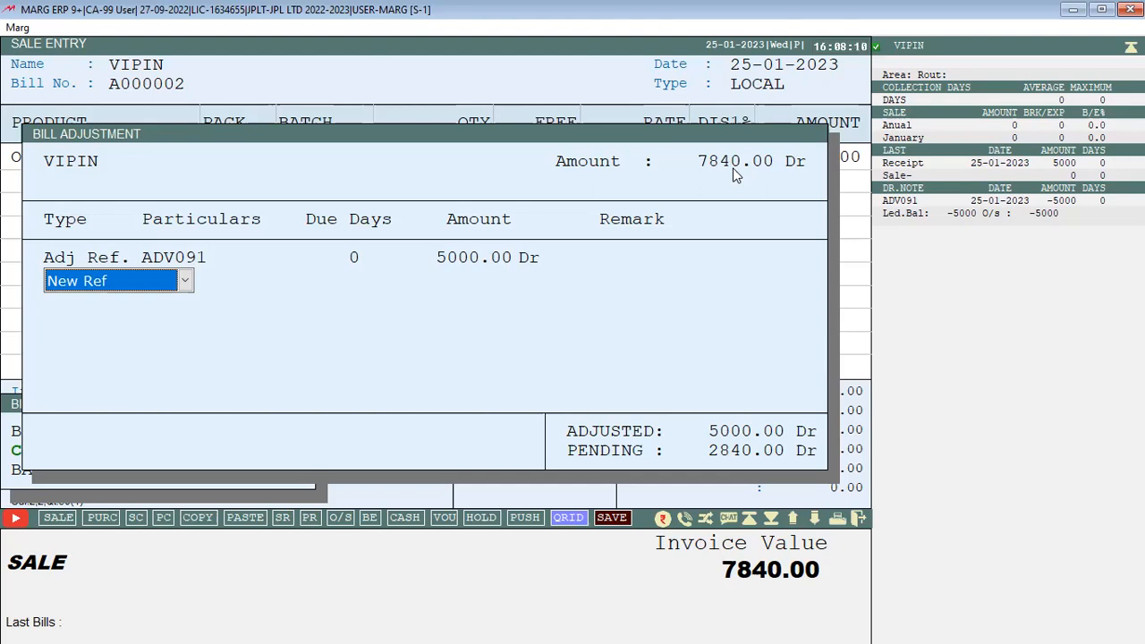
# Book the remaining 2840 Dr as new reference A000002 with zero due days, complete the adjustment and close sale entry
pyautogui.press('Return')
pyautogui.press('Return')
pyautogui.press('Return')
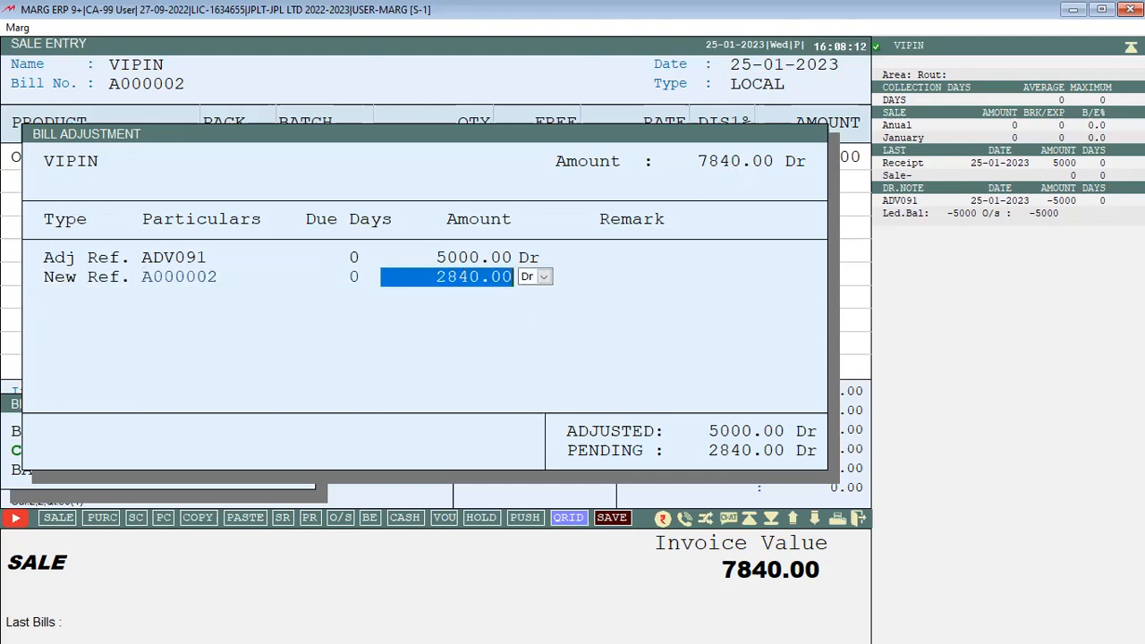
pyautogui.press('Return')
pyautogui.press('Return')
pyautogui.press('Return')
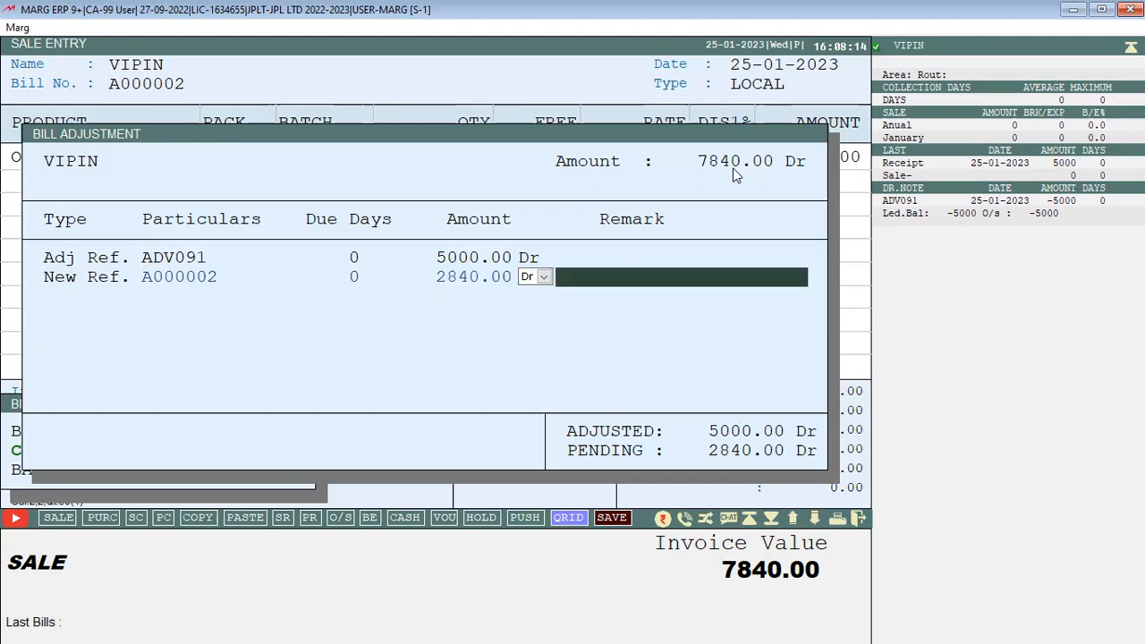
pyautogui.press('Escape')
pyautogui.press('Escape')
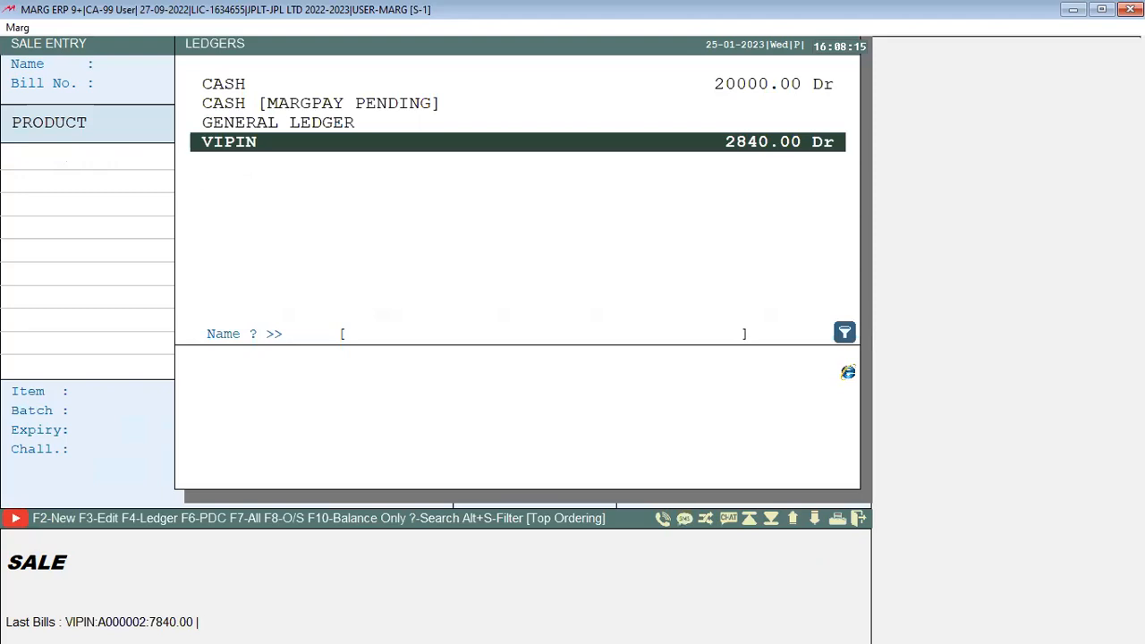
pyautogui.press('Escape')
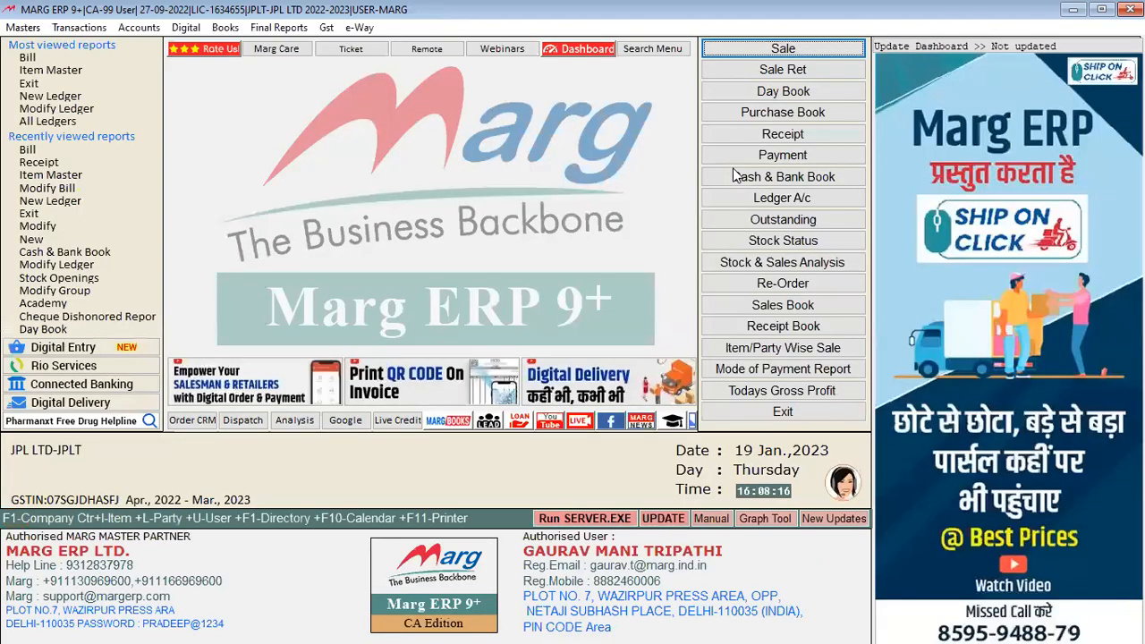
# Open the ledger accounts list and highlight the customer to examine the balance and outstanding bills
pyautogui.click(732, 174)
pyautogui.write('V')
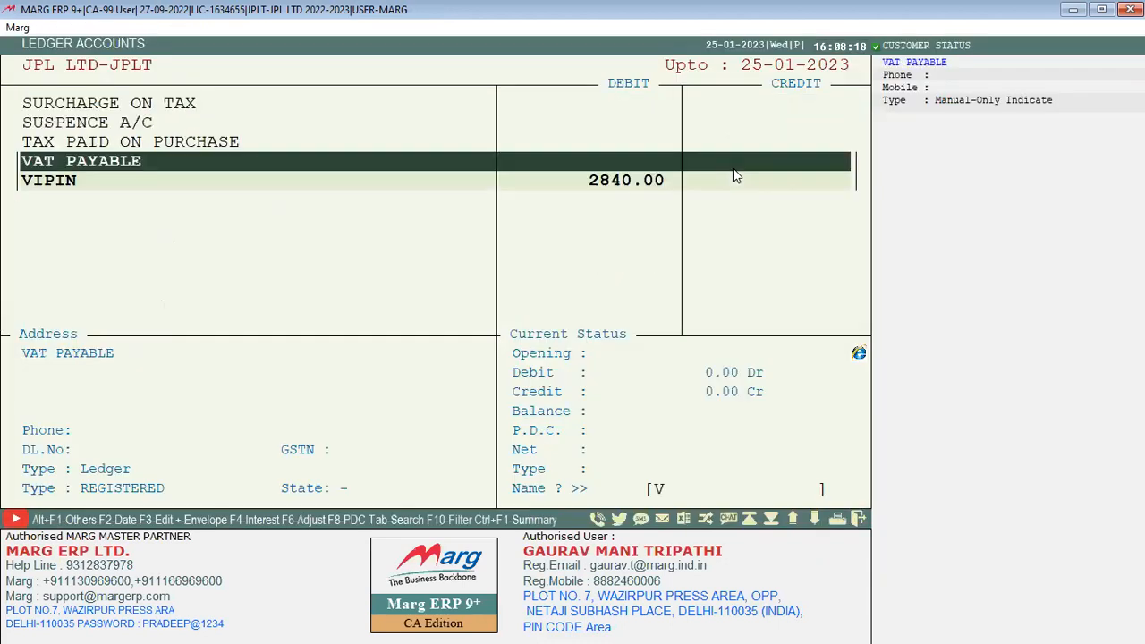
pyautogui.press('Down')
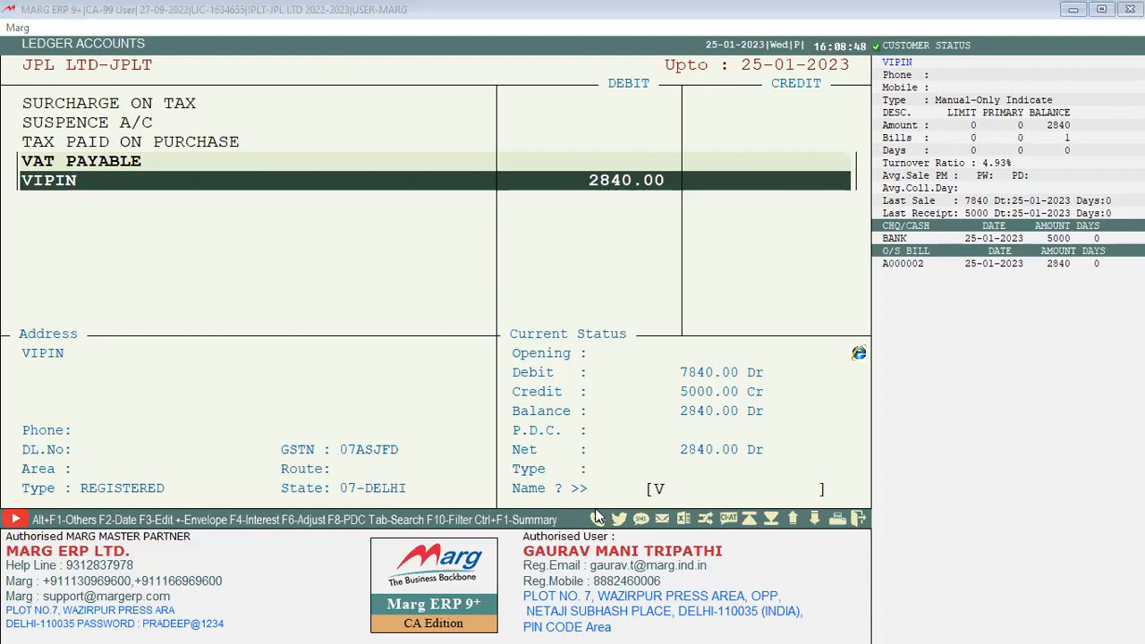
pyautogui.click(801, 8)
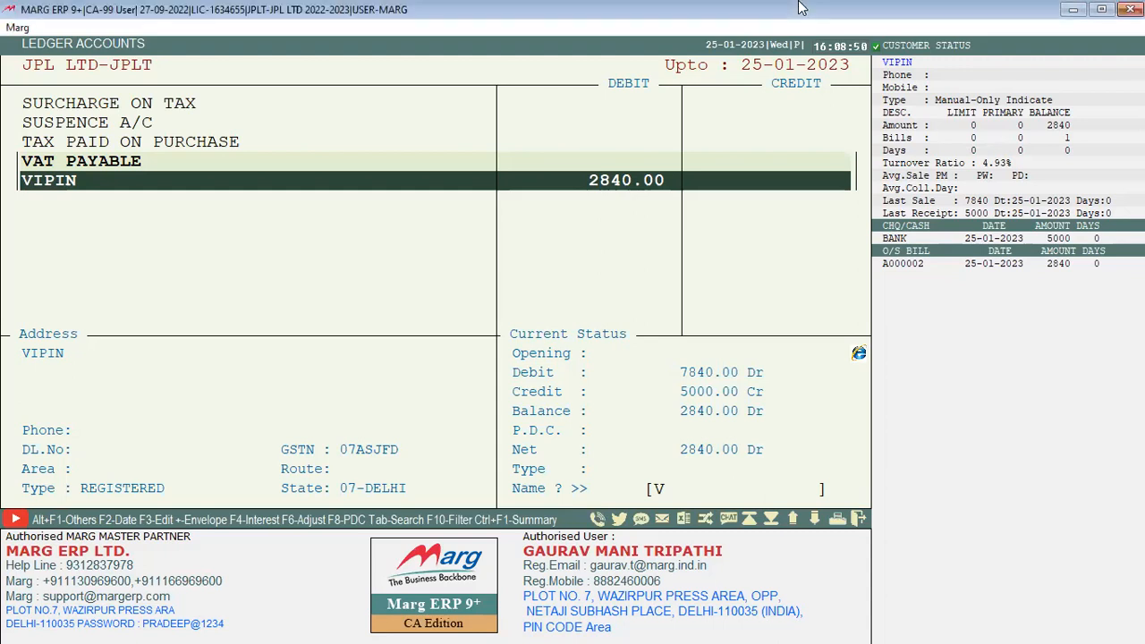